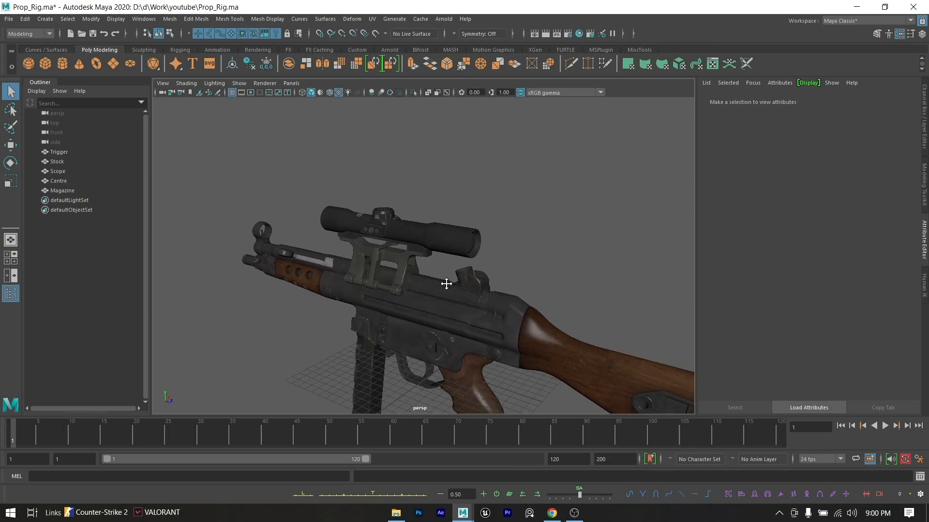
# - Select the Stock, Centre, Trigger and Magazine meshes in turn to examine how the gun is divided into parts
pyautogui.click(449, 259)
pyautogui.keyDown('alt'); pyautogui.moveTo(441, 303); pyautogui.dragTo(479, 285); pyautogui.keyUp('alt')
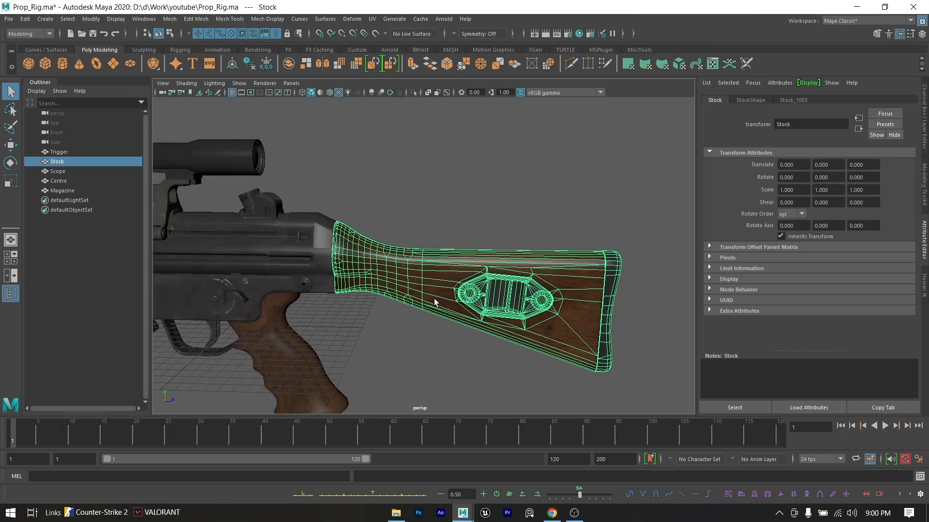
pyautogui.keyDown('alt'); pyautogui.moveTo(436, 303); pyautogui.dragTo(530, 269, button='middle'); pyautogui.keyUp('alt')
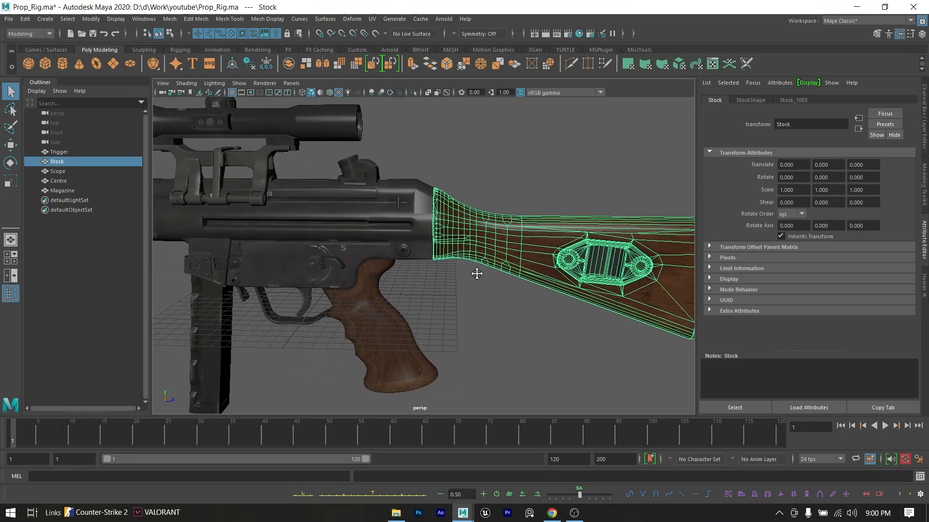
pyautogui.click(361, 304)
pyautogui.keyDown('alt'); pyautogui.moveTo(361, 304); pyautogui.dragTo(431, 271, button='middle'); pyautogui.keyUp('alt')
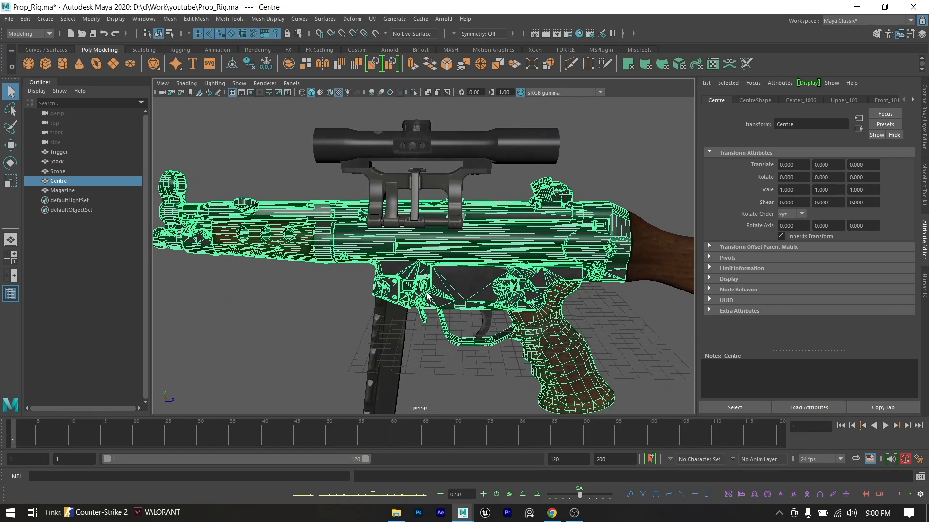
pyautogui.click(66, 153)
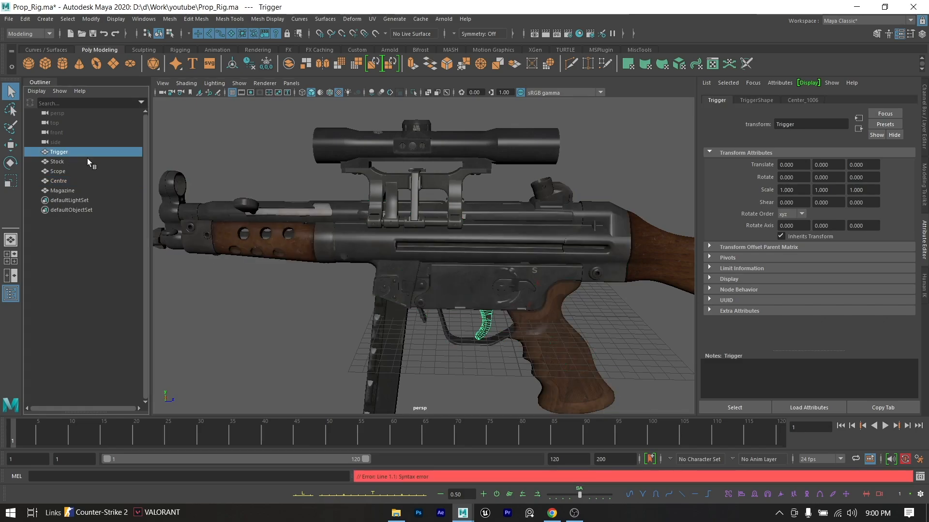
pyautogui.click(402, 321)
pyautogui.keyDown('alt'); pyautogui.moveTo(402, 321); pyautogui.dragTo(393, 252, button='middle'); pyautogui.keyUp('alt')
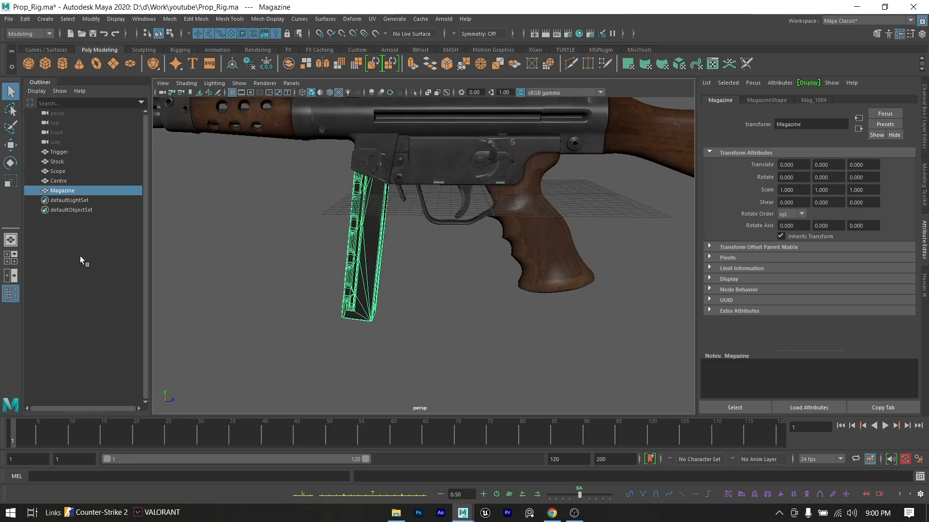
pyautogui.keyDown('alt'); pyautogui.moveTo(420, 266); pyautogui.dragTo(446, 264); pyautogui.keyUp('alt')
pyautogui.click(457, 195)
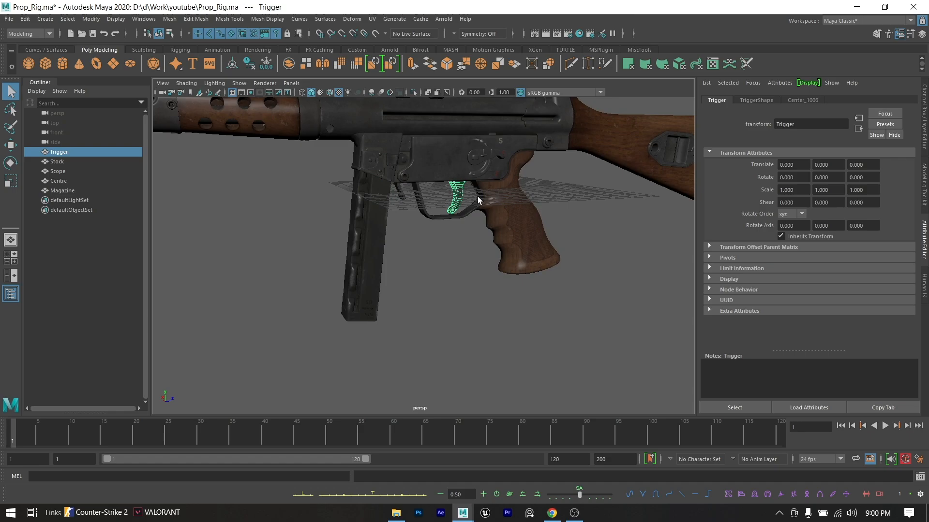
# - Select the Scope mesh and examine it together with the whole gun from several angles
pyautogui.keyDown('alt'); pyautogui.moveTo(477, 197); pyautogui.dragTo(481, 209); pyautogui.keyUp('alt')
pyautogui.keyDown('alt'); pyautogui.moveTo(482, 209); pyautogui.dragTo(479, 282, button='middle'); pyautogui.keyUp('alt')
pyautogui.click(459, 214)
pyautogui.keyDown('alt'); pyautogui.moveTo(460, 213); pyautogui.dragTo(426, 205); pyautogui.keyUp('alt')
pyautogui.click(429, 227)
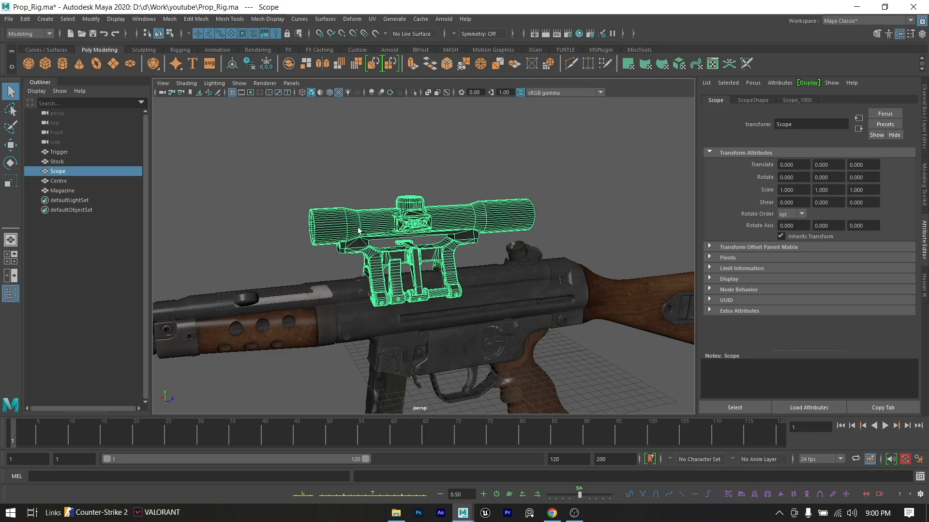
pyautogui.scroll(-5, 386, 276)
pyautogui.keyDown('alt'); pyautogui.moveTo(386, 276); pyautogui.dragTo(369, 237, button='middle'); pyautogui.keyUp('alt')
pyautogui.scroll(5, 370, 237)
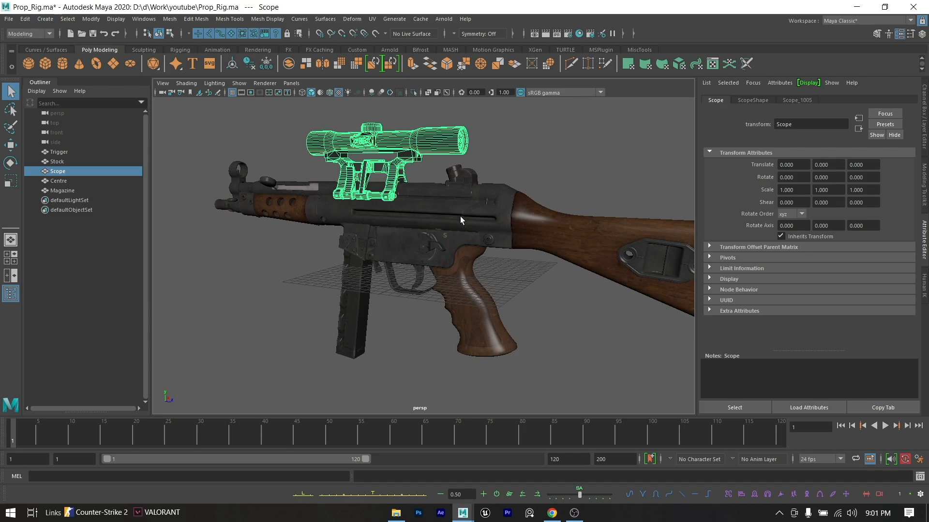
pyautogui.keyDown('alt'); pyautogui.moveTo(460, 216); pyautogui.dragTo(386, 275); pyautogui.keyUp('alt')
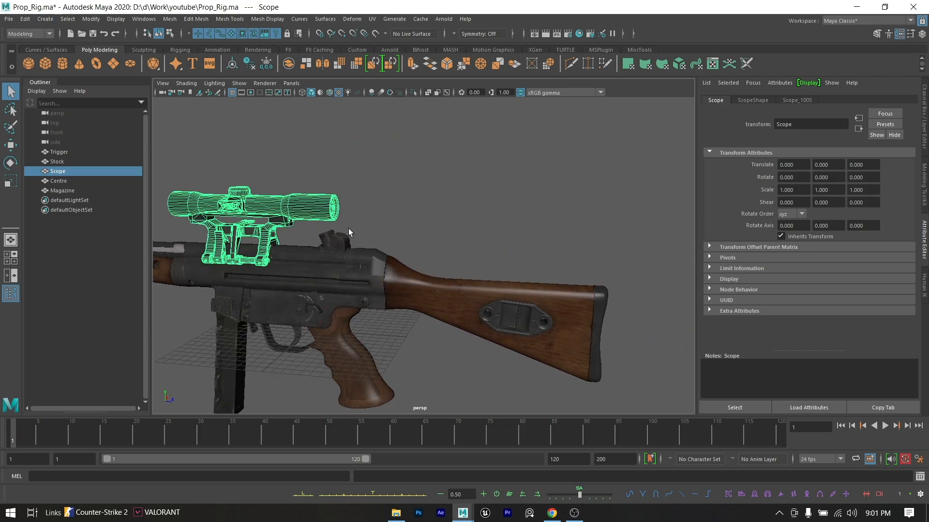
# - Change to the Rigging menu set and use Create Joints to place one joint near the trigger
pyautogui.click(25, 34)
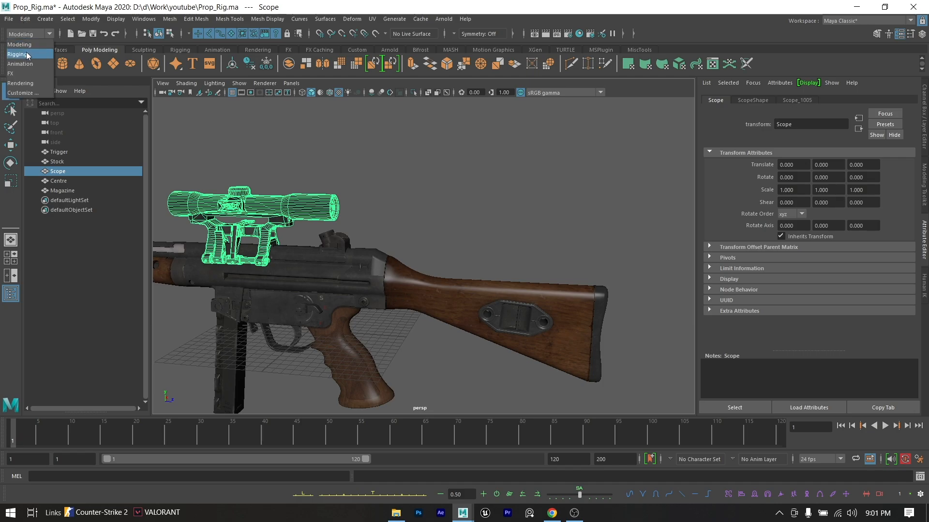
pyautogui.click(27, 55)
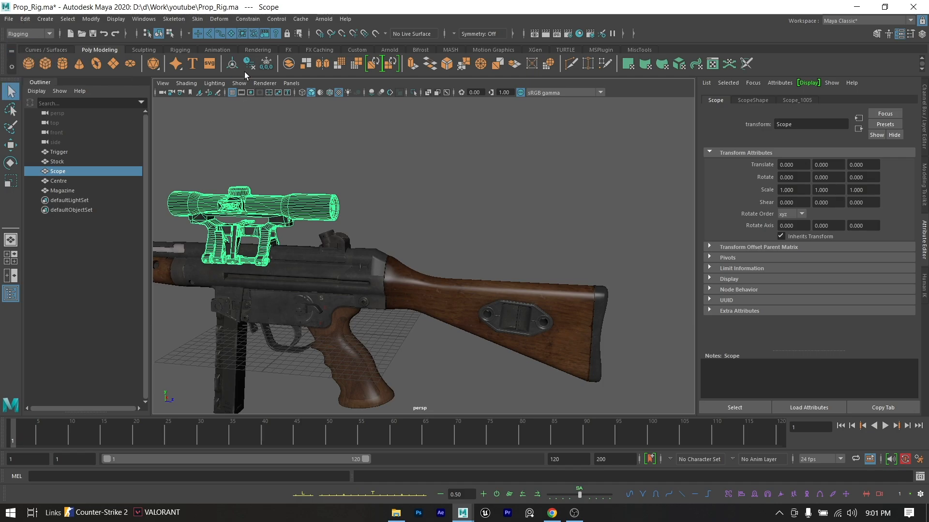
pyautogui.click(173, 20)
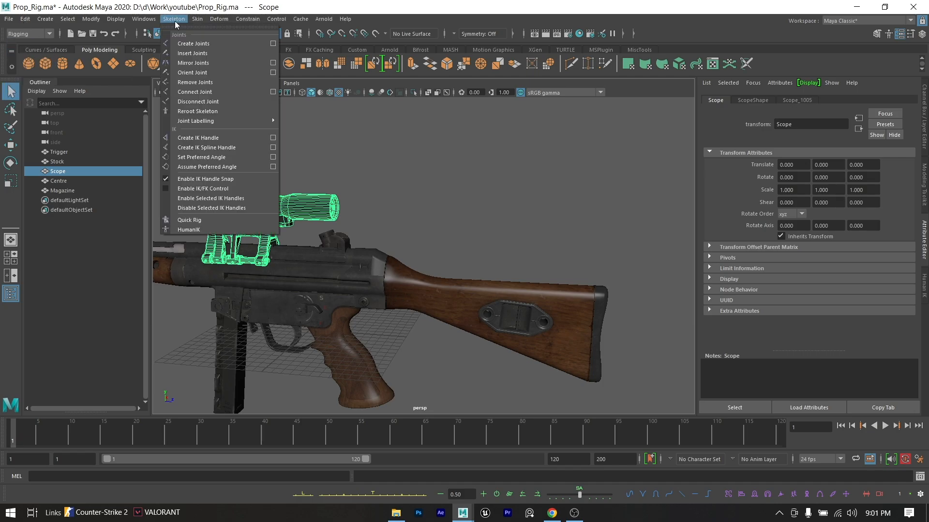
pyautogui.click(195, 42)
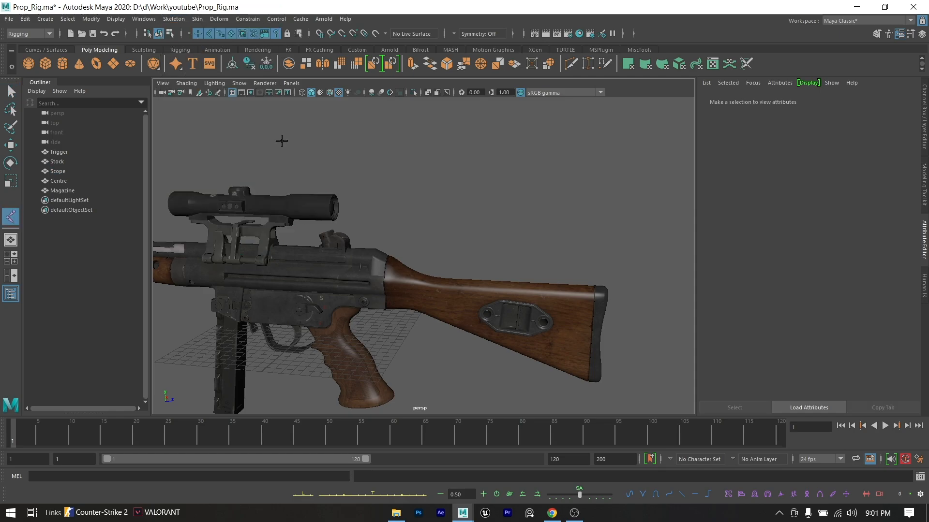
pyautogui.click(300, 331)
# - Rename the new joint as Root
pyautogui.click(62, 201)
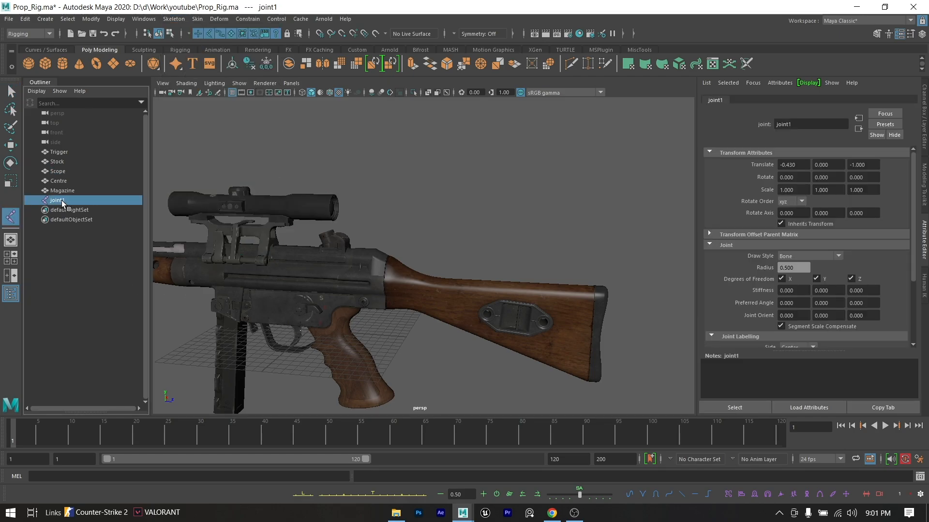
pyautogui.doubleClick(62, 201)
pyautogui.write('R')
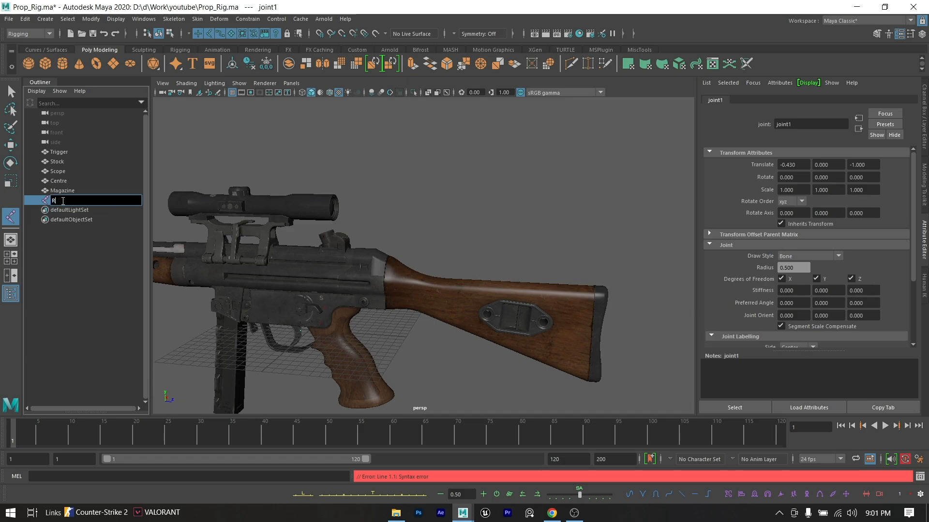
pyautogui.write('oot')
pyautogui.click(66, 283)
# - Set the Root joint's Translate X, Y and Z to 0 and keep Root selected
pyautogui.click(66, 199)
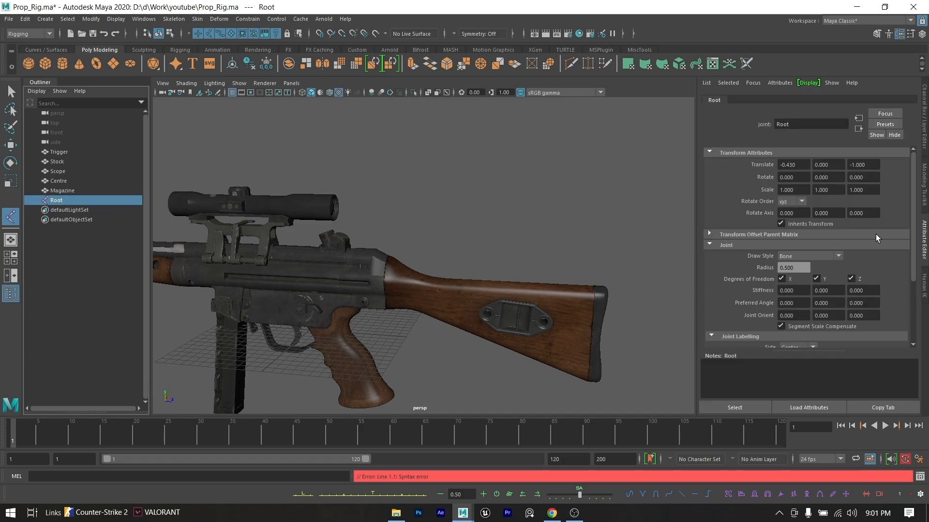
pyautogui.click(924, 113)
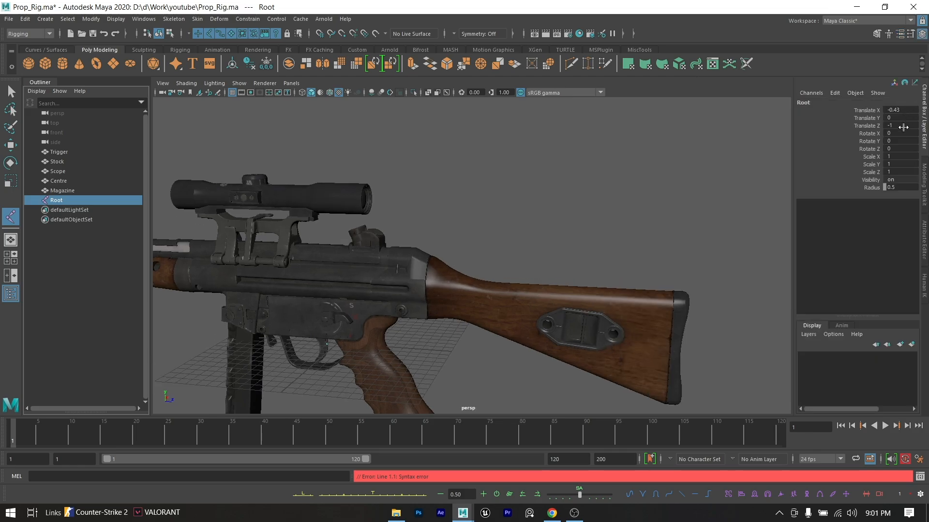
pyautogui.moveTo(902, 133); pyautogui.dragTo(902, 108)
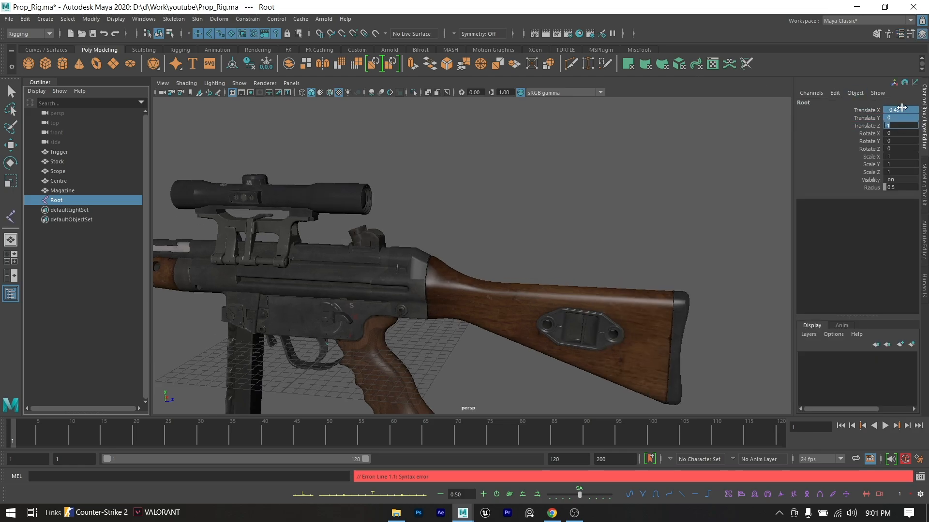
pyautogui.write('0')
pyautogui.press('Return')
pyautogui.click(90, 189)
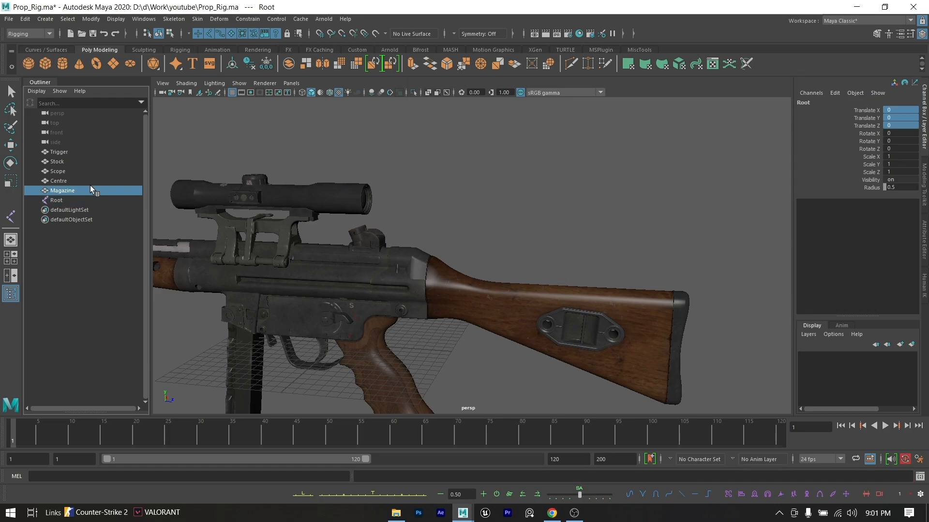
pyautogui.click(76, 199)
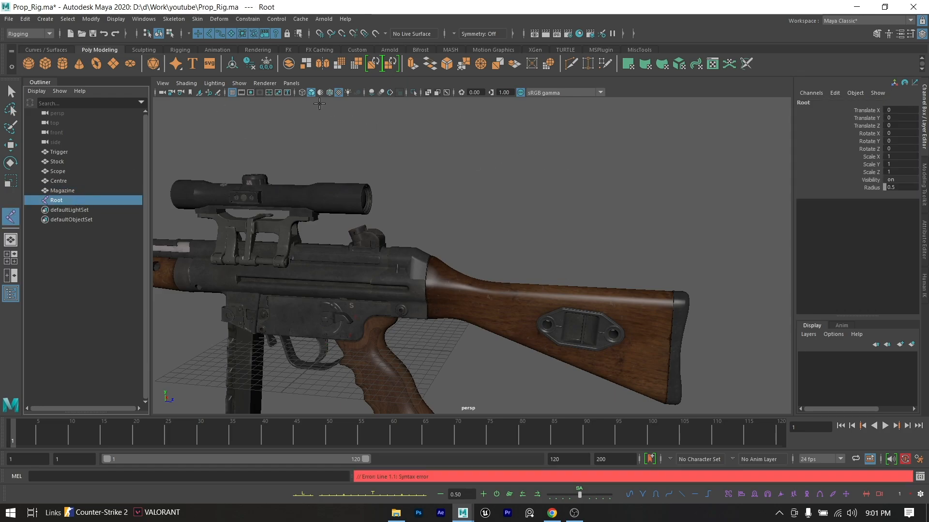
pyautogui.click(239, 84)
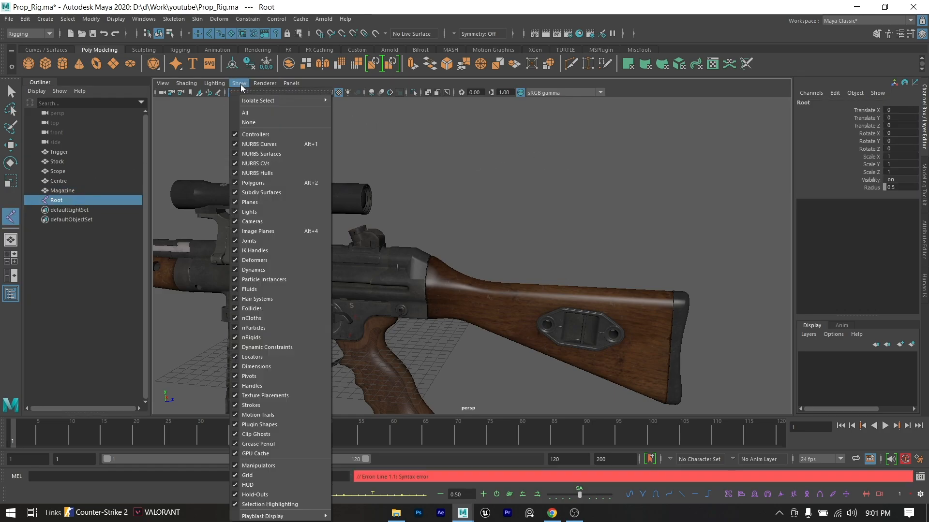
pyautogui.click(276, 251)
pyautogui.click(384, 195)
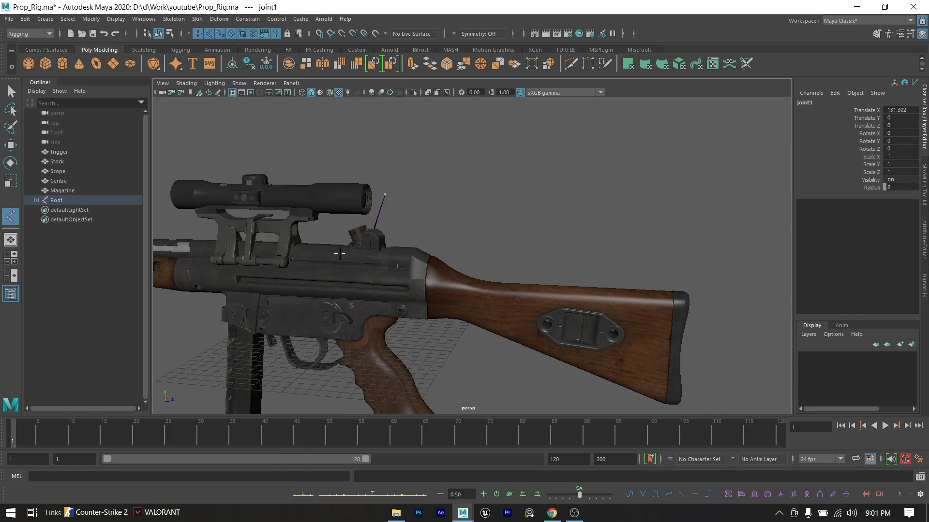
pyautogui.hotkey('ctrl', 'z')
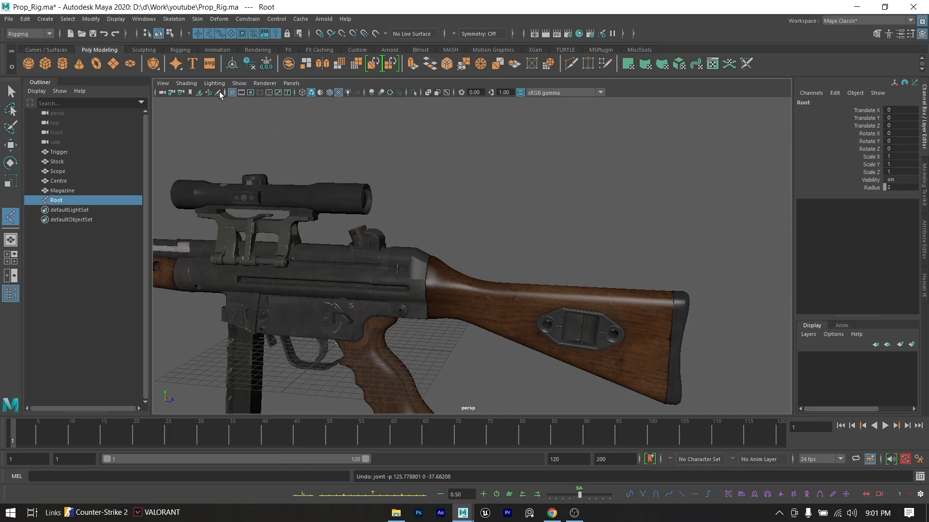
# - Turn on X-Ray Joints shading in the viewport and check the Root joint behind the trigger up close
pyautogui.click(184, 84)
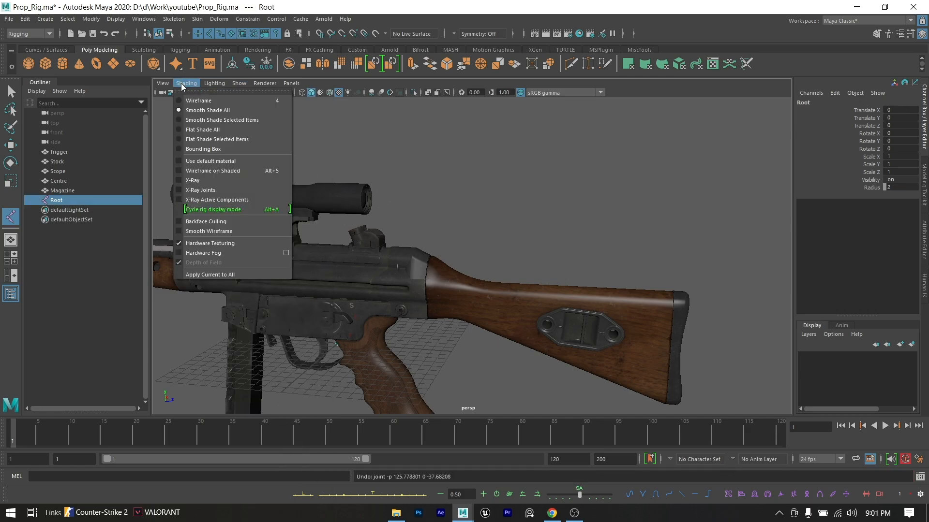
pyautogui.click(207, 191)
pyautogui.keyDown('alt'); pyautogui.moveTo(326, 266); pyautogui.dragTo(373, 261); pyautogui.keyUp('alt')
pyautogui.scroll(3, 348, 283)
pyautogui.keyDown('alt'); pyautogui.moveTo(373, 260); pyautogui.dragTo(445, 196, button='middle'); pyautogui.keyUp('alt')
pyautogui.keyDown('alt'); pyautogui.moveTo(445, 196); pyautogui.dragTo(402, 205); pyautogui.keyUp('alt')
pyautogui.scroll(3, 401, 205)
pyautogui.keyDown('alt'); pyautogui.moveTo(401, 205); pyautogui.dragTo(484, 267, button='middle'); pyautogui.keyUp('alt')
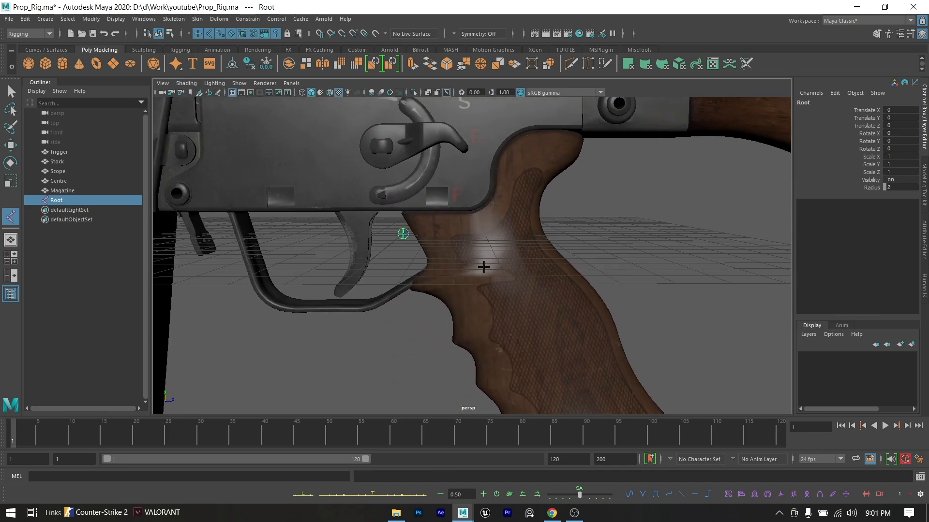
# - Duplicate the Root joint and rename the copy Stock
pyautogui.click(57, 201)
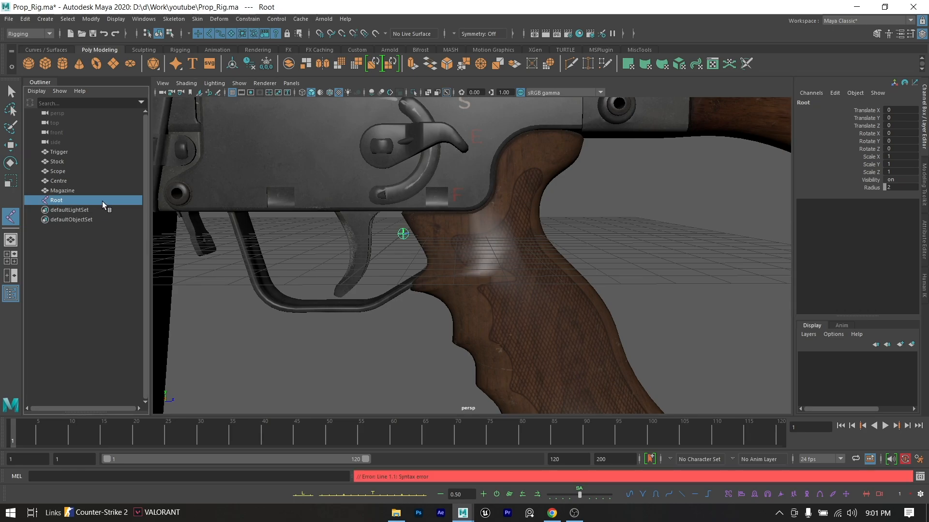
pyautogui.hotkey('ctrl', 'd')
pyautogui.doubleClick(67, 210)
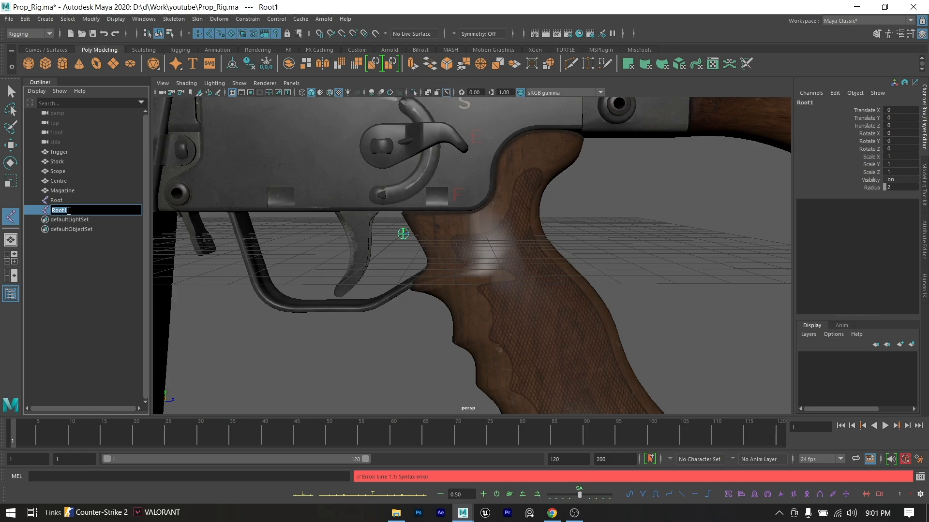
pyautogui.write('Stock')
pyautogui.press('Return')
# - Rename the duplicated joint as StockJnt to set it apart from the Stock mesh
pyautogui.click(77, 211)
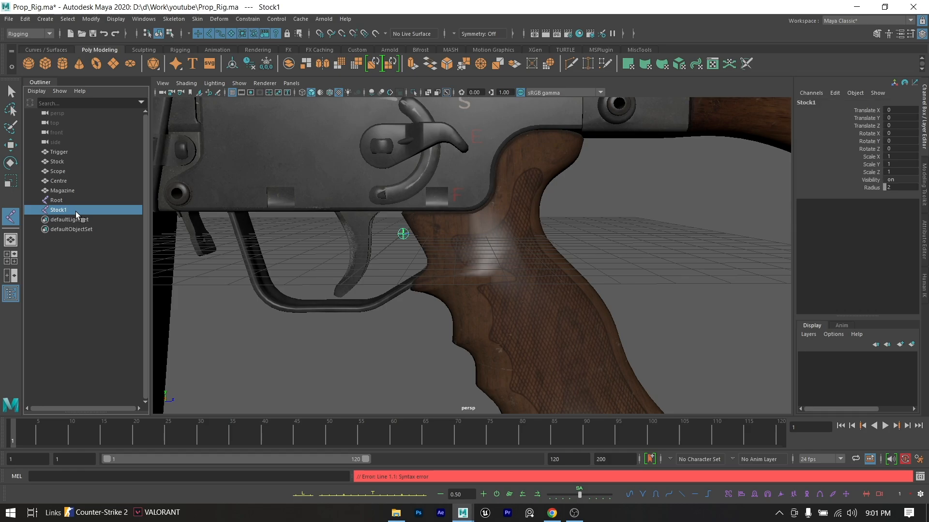
pyautogui.doubleClick(76, 211)
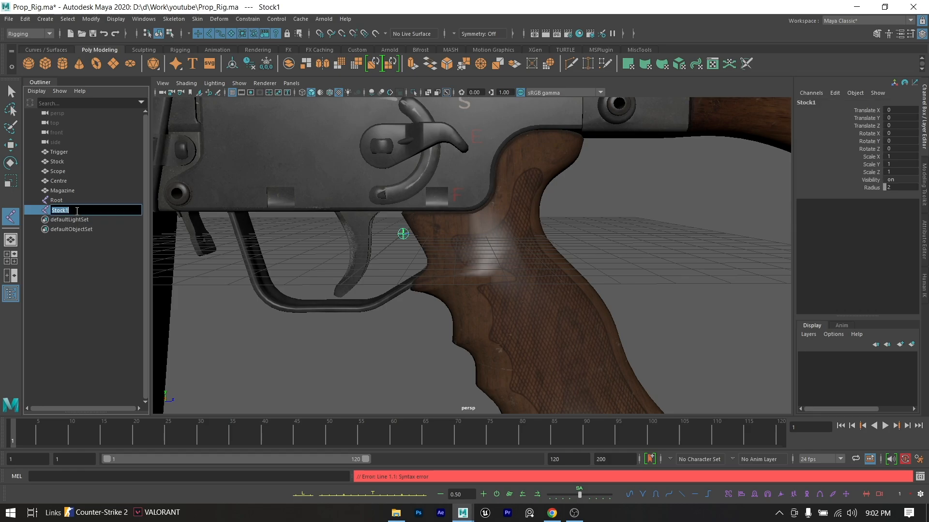
pyautogui.click(77, 211)
pyautogui.write('Jnt')
pyautogui.press('Return')
pyautogui.click(87, 263)
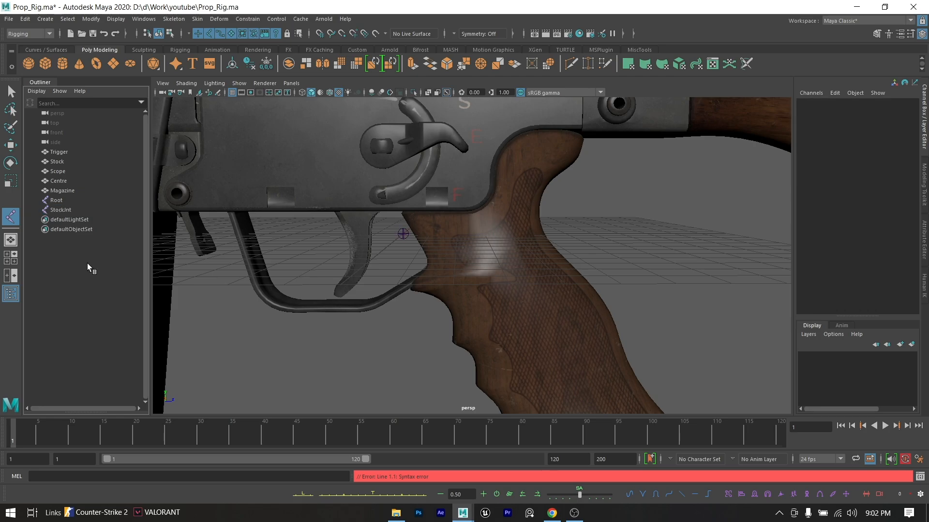
# - Move StockJnt into the wooden pistol grip, at about Translate Y -2.5 and Translate Z 4.2
pyautogui.click(74, 209)
pyautogui.press('w')
pyautogui.moveTo(445, 232); pyautogui.dragTo(511, 236)
pyautogui.scroll(-4, 512, 238)
pyautogui.keyDown('alt'); pyautogui.moveTo(509, 247); pyautogui.dragTo(465, 249, button='middle'); pyautogui.keyUp('alt')
pyautogui.moveTo(423, 212); pyautogui.dragTo(425, 244)
pyautogui.moveTo(455, 279); pyautogui.dragTo(485, 282)
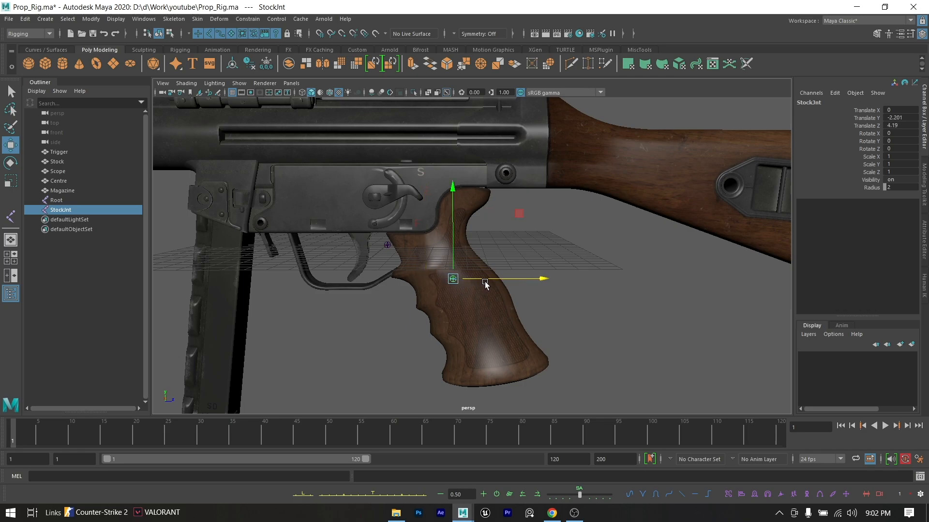
pyautogui.moveTo(455, 252); pyautogui.dragTo(455, 257)
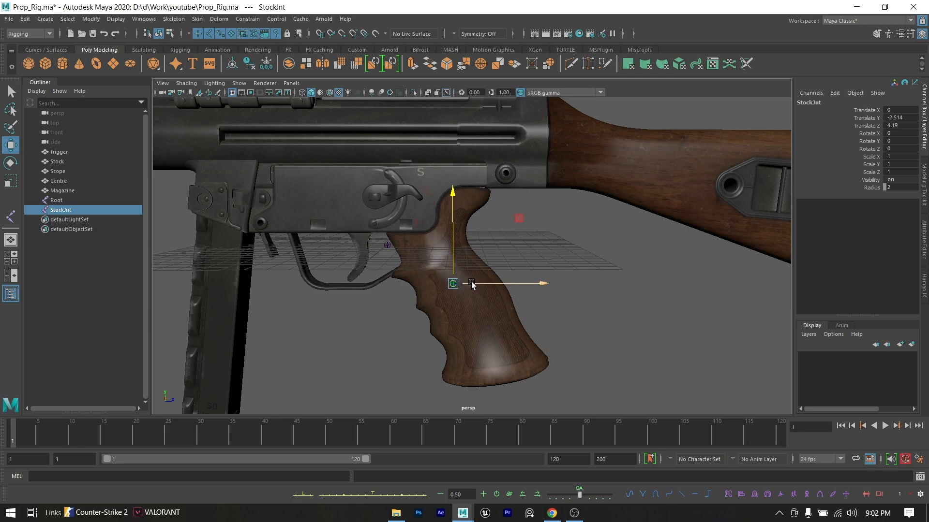
# - Duplicate StockJnt and move the copy onto the upper magazine, at about Translate Y -1.3 and Translate Z -10.5
pyautogui.hotkey('ctrl', 'd')
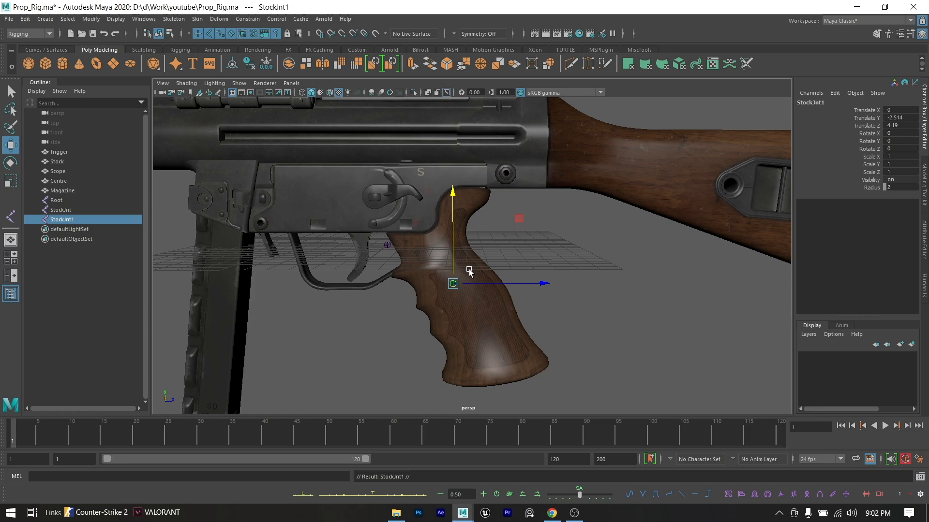
pyautogui.keyDown('alt'); pyautogui.moveTo(468, 257); pyautogui.dragTo(512, 289, button='middle'); pyautogui.keyUp('alt')
pyautogui.scroll(-2, 486, 319)
pyautogui.moveTo(513, 288); pyautogui.dragTo(358, 242)
pyautogui.scroll(2, 351, 242)
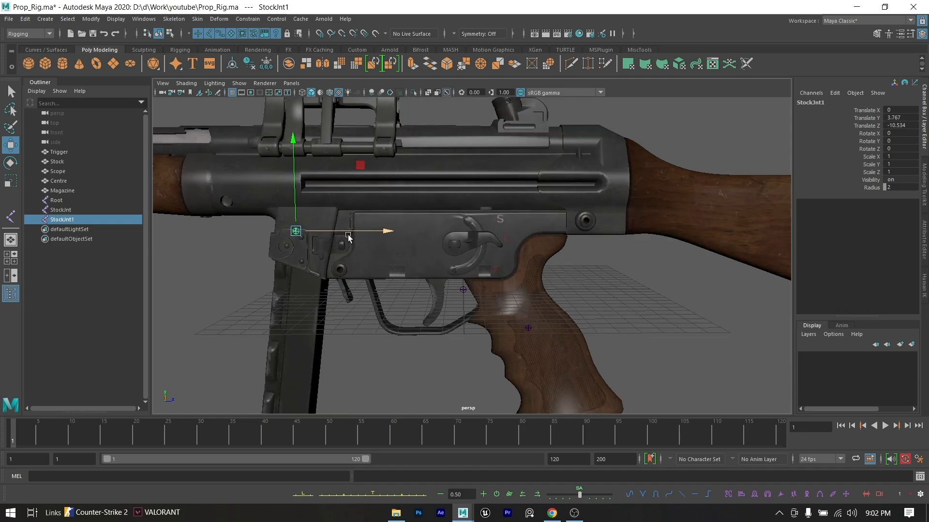
pyautogui.keyDown('alt'); pyautogui.moveTo(349, 242); pyautogui.dragTo(404, 220, button='middle'); pyautogui.keyUp('alt')
pyautogui.moveTo(376, 189); pyautogui.dragTo(390, 270)
pyautogui.keyDown('alt'); pyautogui.moveTo(396, 289); pyautogui.dragTo(411, 246, button='middle'); pyautogui.keyUp('alt')
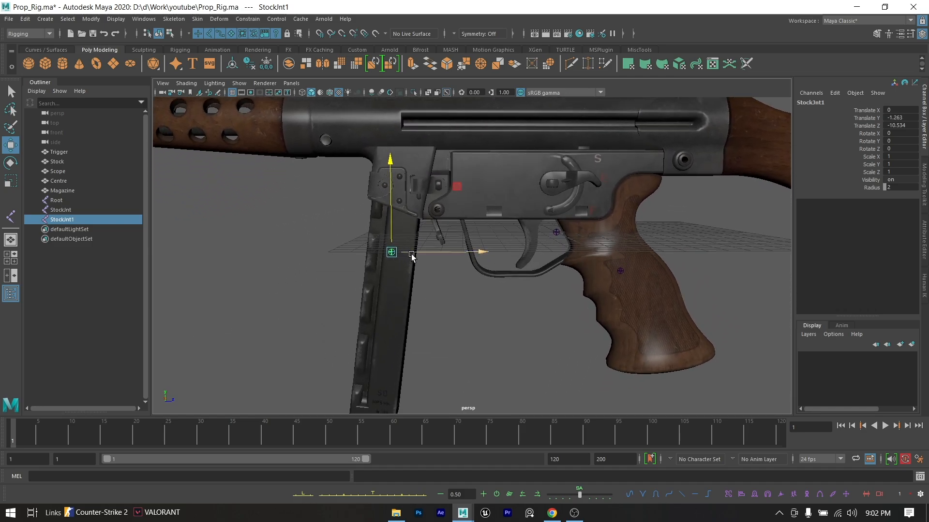
# - Nudge the magazine joint to about Translate Z -10.5 and rename it Magzine
pyautogui.moveTo(414, 255); pyautogui.dragTo(416, 255)
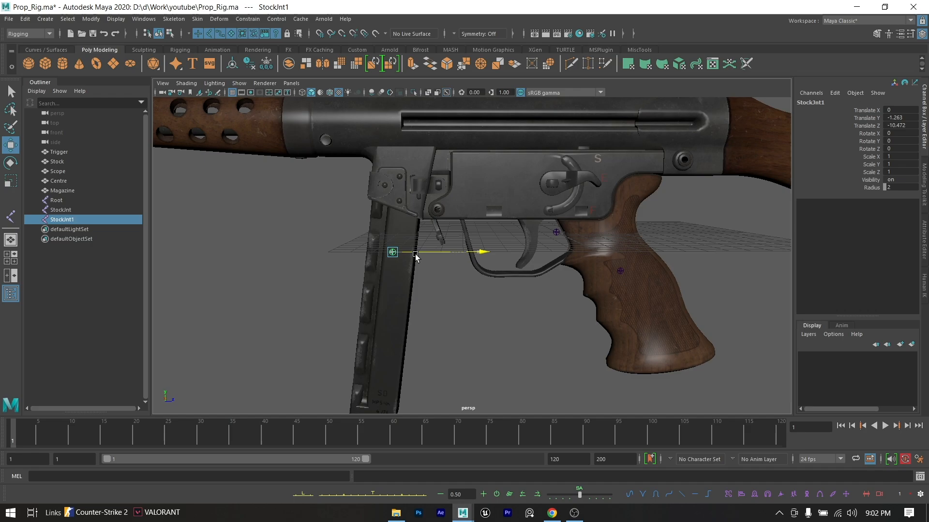
pyautogui.doubleClick(68, 220)
pyautogui.write('M')
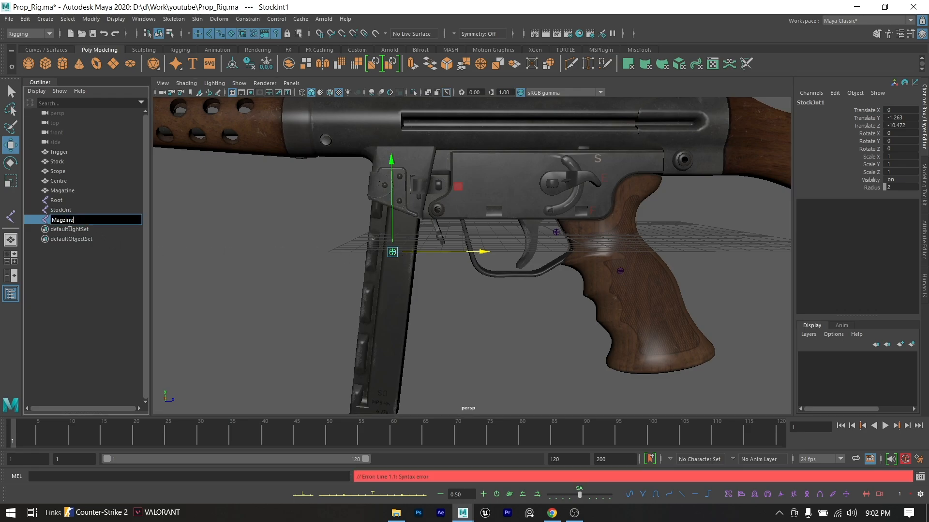
pyautogui.write('agzine')
pyautogui.click(84, 283)
pyautogui.click(75, 221)
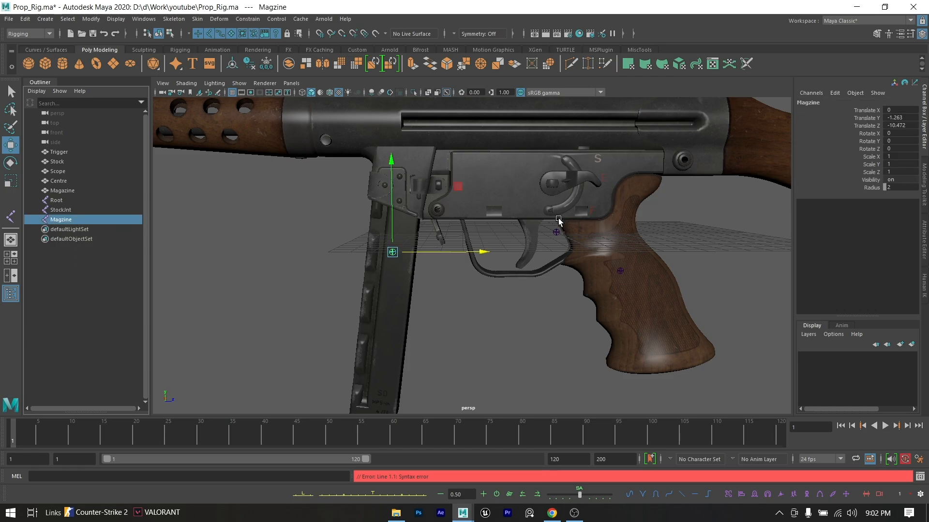
# - Duplicate the Magzine joint and move the copy just above the trigger, at about Translate Y 1.3 and Translate Z -1.7
pyautogui.scroll(-6, 559, 221)
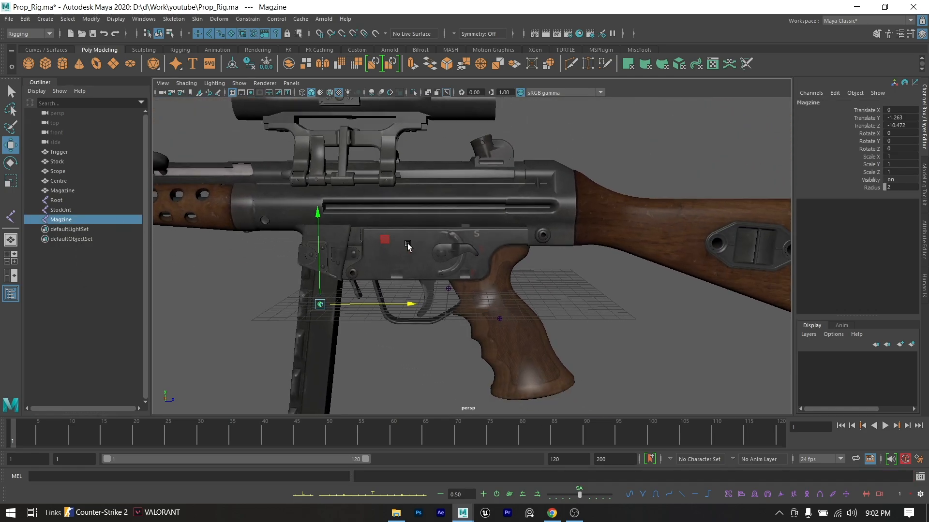
pyautogui.keyDown('alt'); pyautogui.moveTo(408, 245); pyautogui.dragTo(411, 234, button='middle'); pyautogui.keyUp('alt')
pyautogui.moveTo(463, 258)
pyautogui.keyDown('alt'); pyautogui.mouseDown()
pyautogui.moveTo(490, 256)
pyautogui.moveTo(459, 259)
pyautogui.mouseUp(); pyautogui.keyUp('alt')
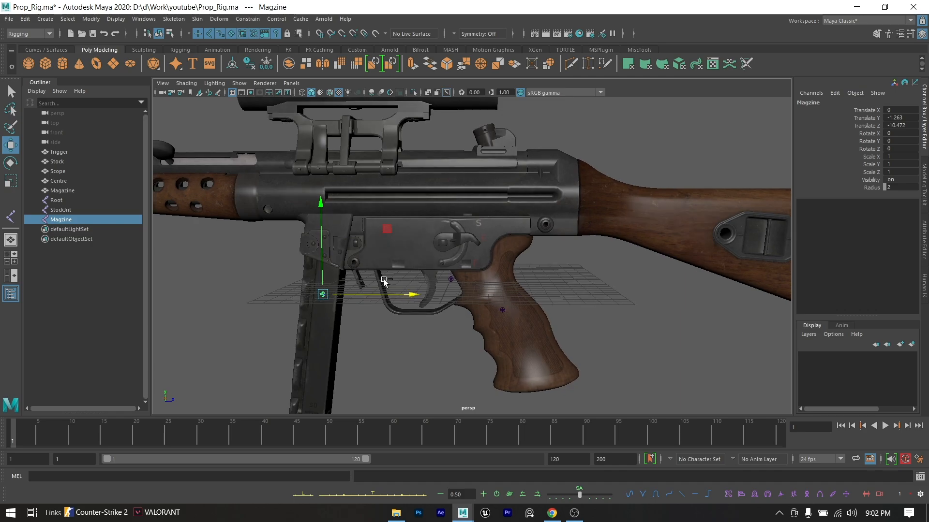
pyautogui.hotkey('ctrl', 'd')
pyautogui.moveTo(355, 291); pyautogui.dragTo(439, 291)
pyautogui.scroll(5, 439, 290)
pyautogui.moveTo(329, 289); pyautogui.dragTo(327, 220)
pyautogui.moveTo(365, 271); pyautogui.dragTo(414, 280)
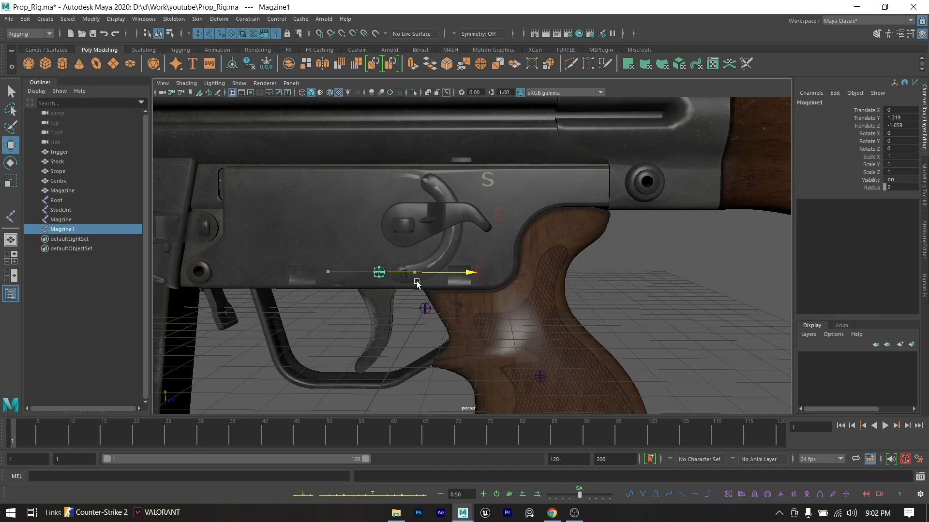
# - Fine-tune the duplicated joint over the trigger's pivot, to about Translate Y 1.19 and Translate Z -1.73
pyautogui.scroll(2, 414, 280)
pyautogui.scroll(3, 413, 280)
pyautogui.keyDown('alt'); pyautogui.moveTo(408, 273); pyautogui.dragTo(459, 225, button='middle'); pyautogui.keyUp('alt')
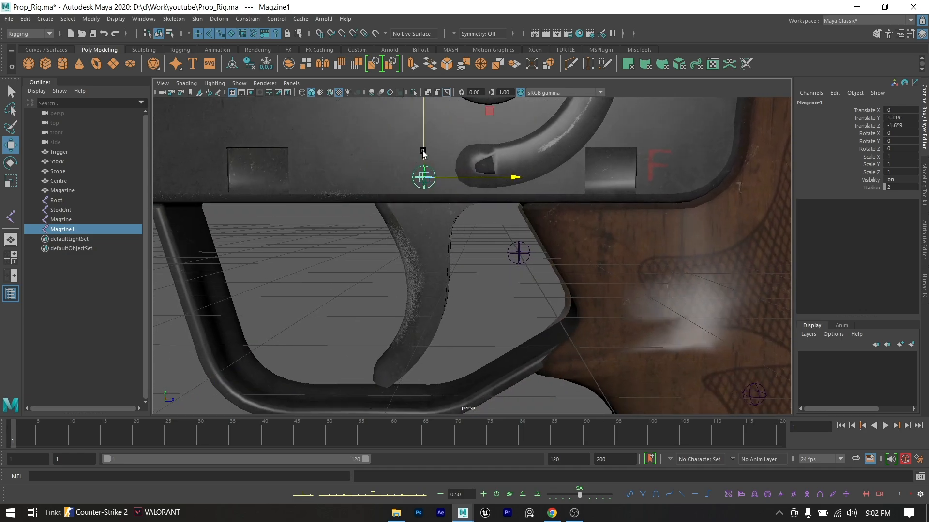
pyautogui.moveTo(424, 149); pyautogui.dragTo(424, 158)
pyautogui.moveTo(461, 185); pyautogui.dragTo(456, 190)
pyautogui.scroll(-5, 407, 226)
pyautogui.keyDown('alt'); pyautogui.moveTo(407, 227); pyautogui.dragTo(565, 321); pyautogui.keyUp('alt')
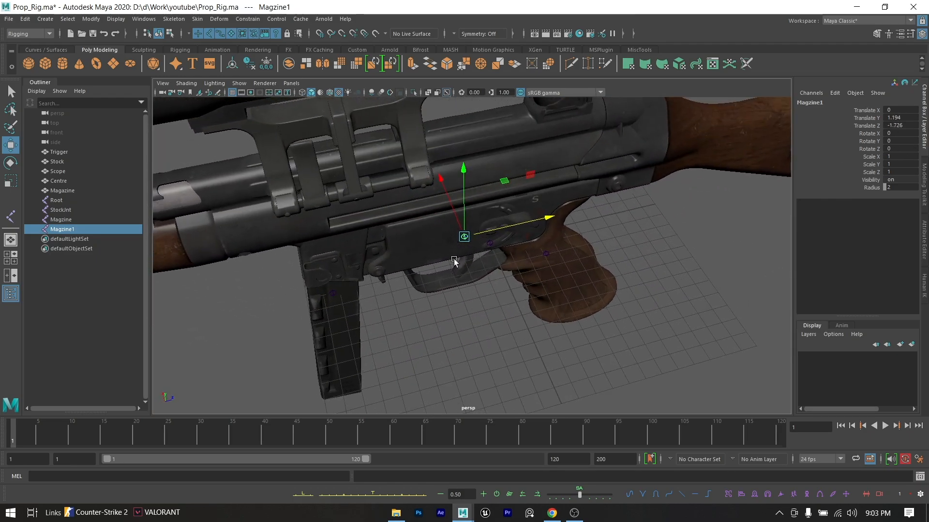
pyautogui.scroll(5, 517, 276)
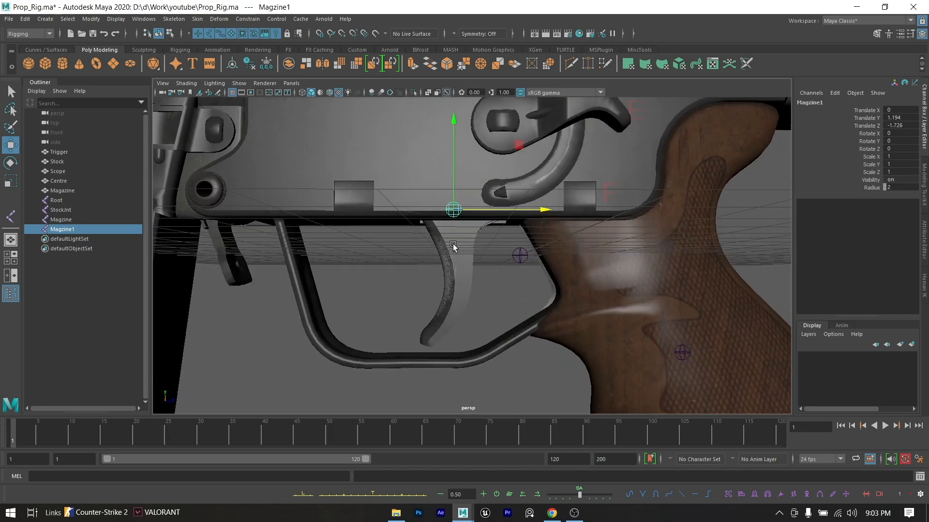
pyautogui.moveTo(453, 246)
pyautogui.keyDown('alt'); pyautogui.mouseDown()
pyautogui.moveTo(511, 252)
pyautogui.moveTo(483, 251)
pyautogui.moveTo(460, 276)
pyautogui.moveTo(437, 242)
pyautogui.mouseUp(); pyautogui.keyUp('alt')
# - Rename the joint above the trigger as trigger_Jnt
pyautogui.scroll(-5, 437, 242)
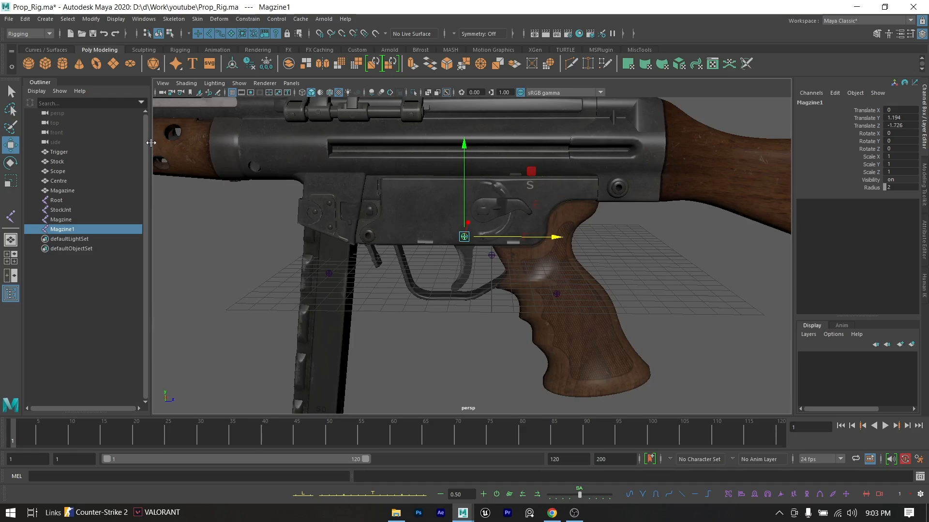
pyautogui.doubleClick(84, 229)
pyautogui.press('BackSpace')
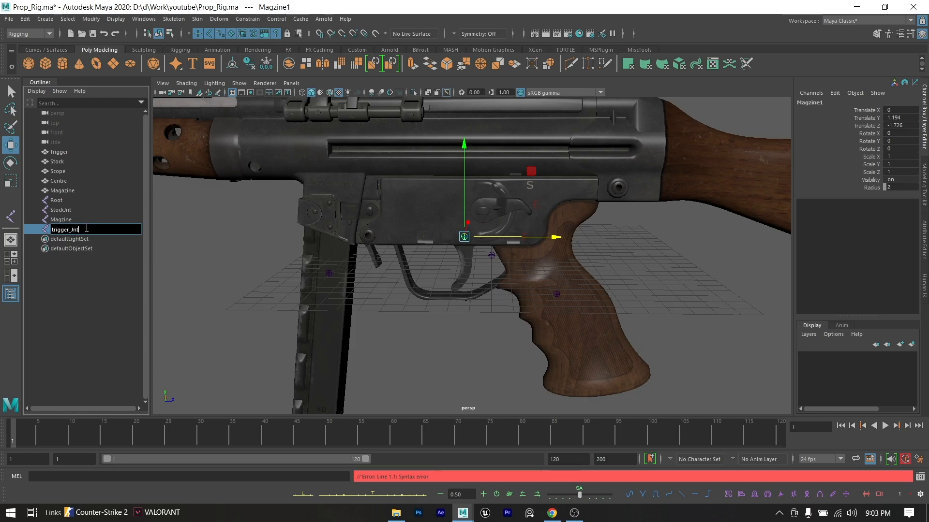
pyautogui.press('Return')
# - Rename the Magzine joint as Magzine_jnt and keep the Root joint's name
pyautogui.doubleClick(77, 220)
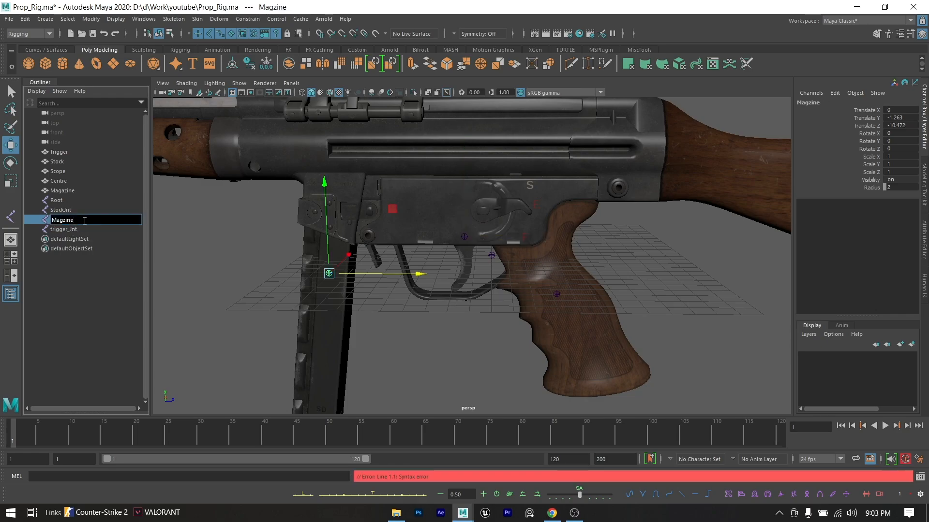
pyautogui.write('_jnt')
pyautogui.press('Return')
pyautogui.doubleClick(72, 201)
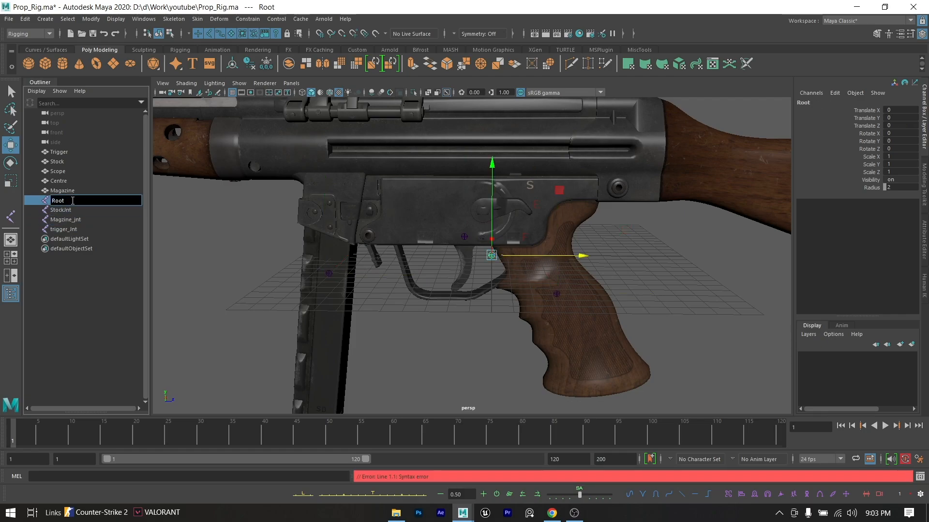
pyautogui.click(93, 305)
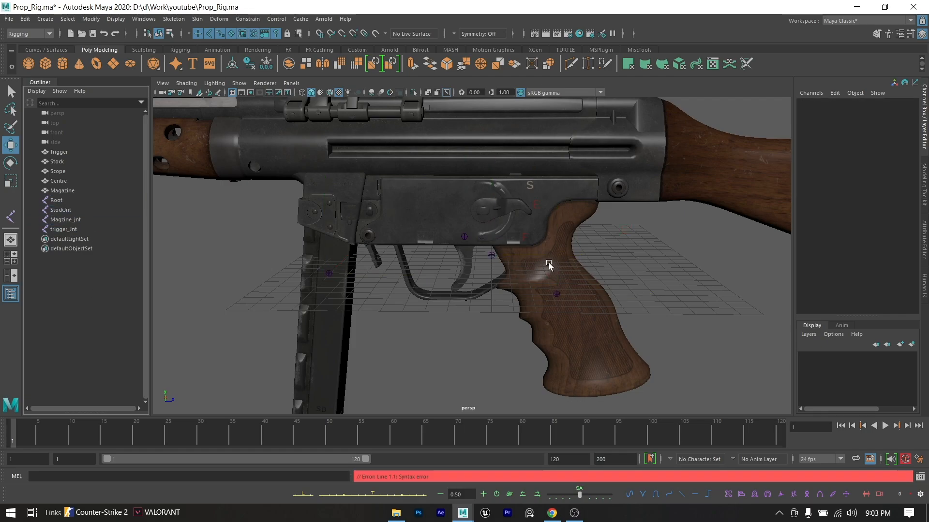
# - Bind the Trigger mesh to trigger_Jnt using Bind Skin with Bind to set to Selected joints
pyautogui.click(66, 230)
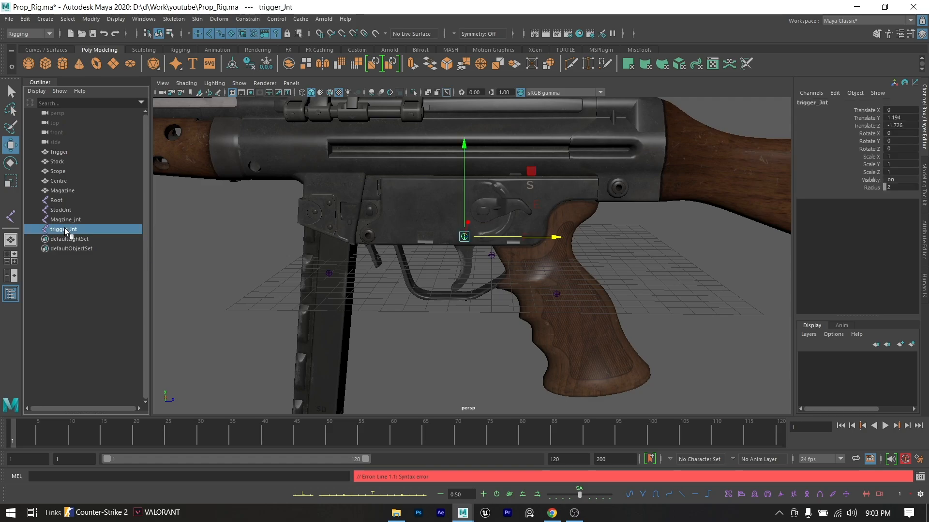
pyautogui.scroll(9, 484, 273)
pyautogui.press('alt')
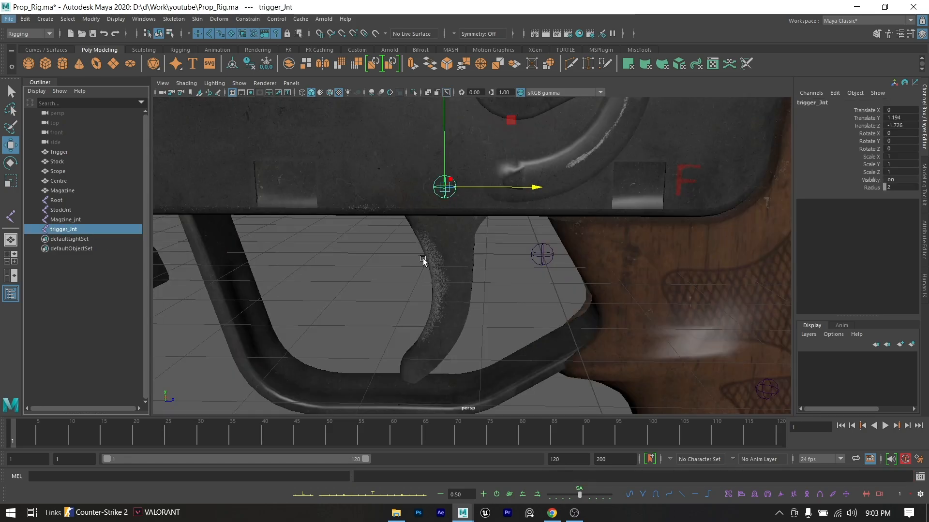
pyautogui.keyDown('shift'); pyautogui.click(453, 241); pyautogui.keyUp('shift')
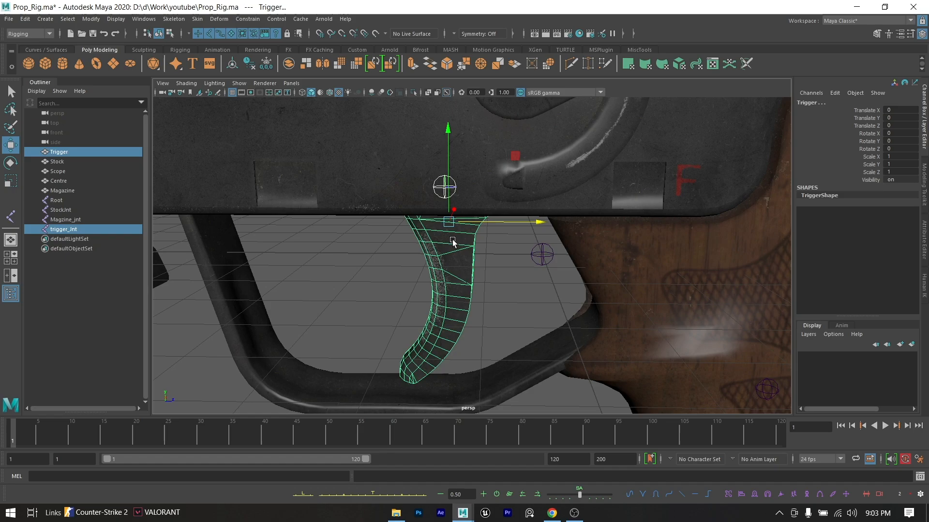
pyautogui.click(74, 229)
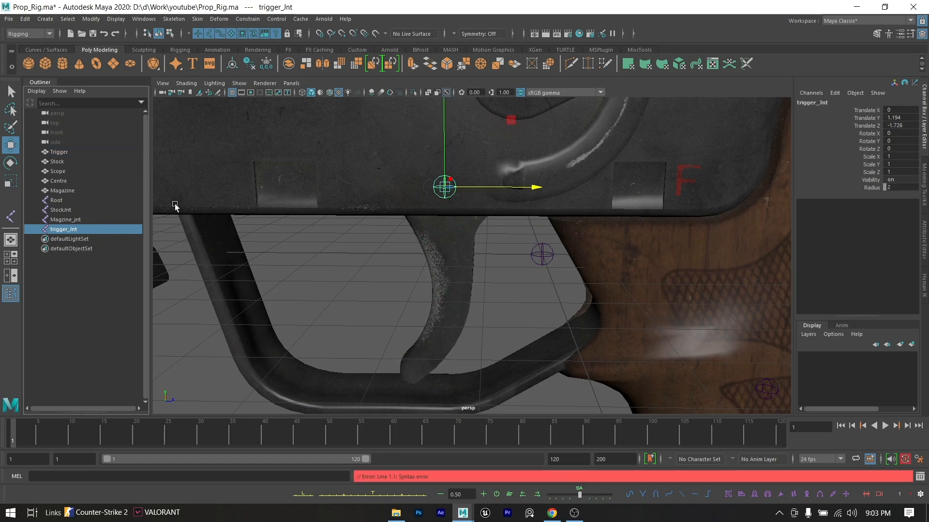
pyautogui.keyDown('shift'); pyautogui.click(449, 243); pyautogui.keyUp('shift')
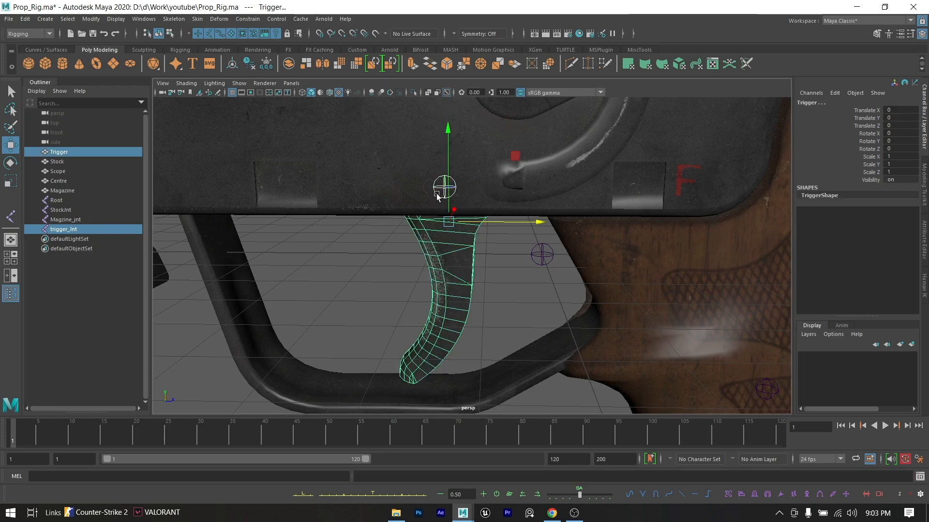
pyautogui.click(197, 19)
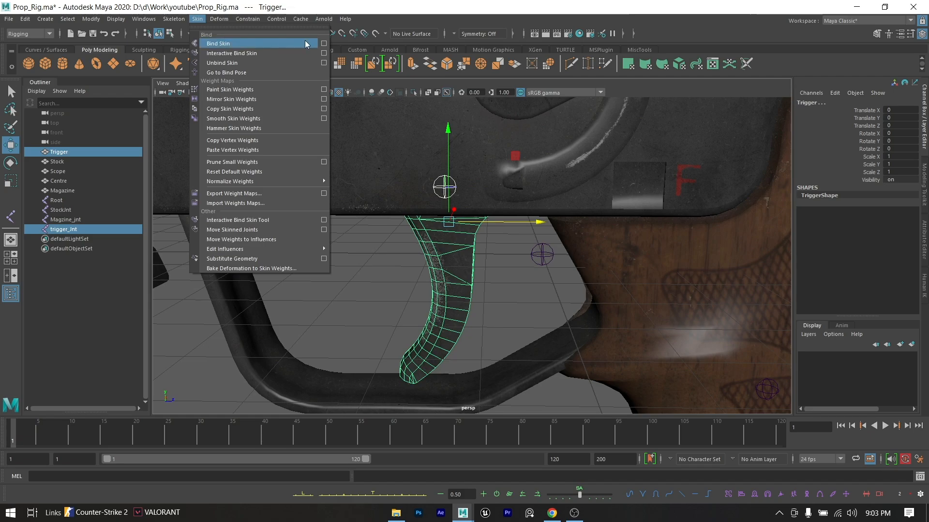
pyautogui.click(323, 43)
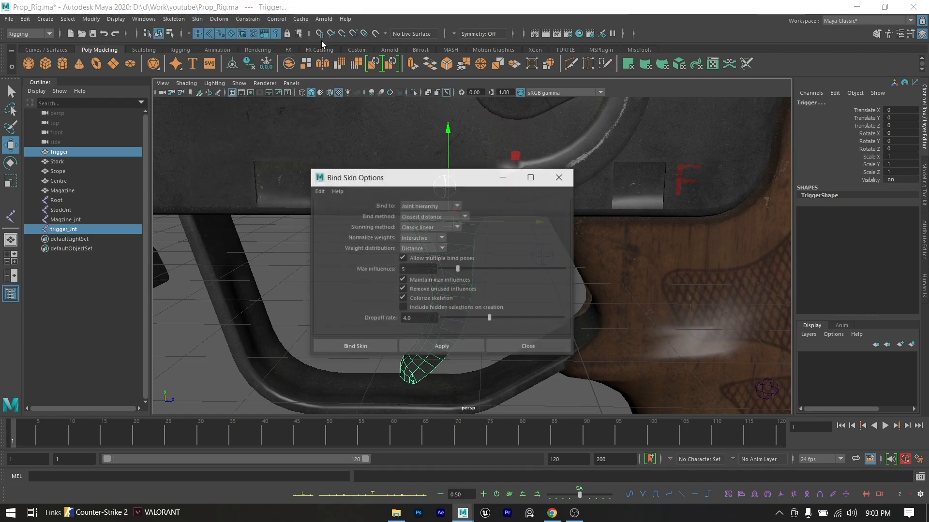
pyautogui.click(439, 207)
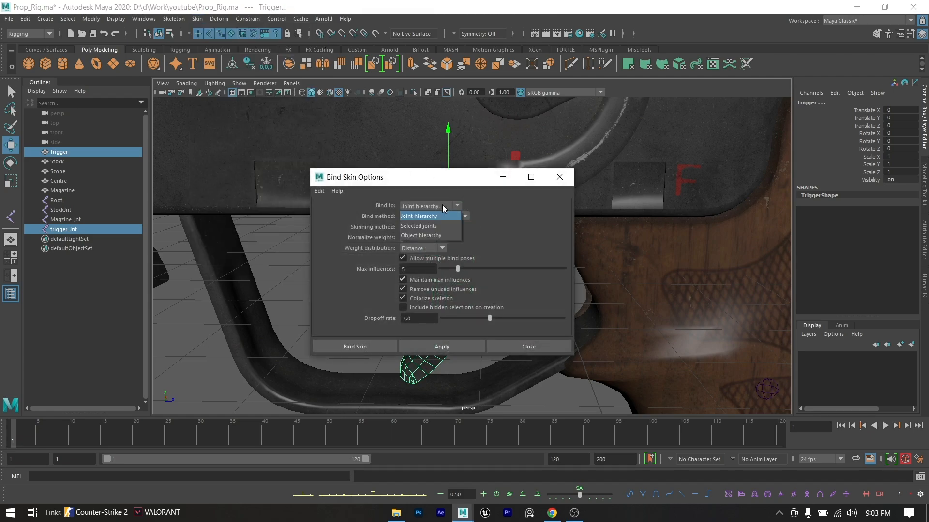
pyautogui.click(434, 222)
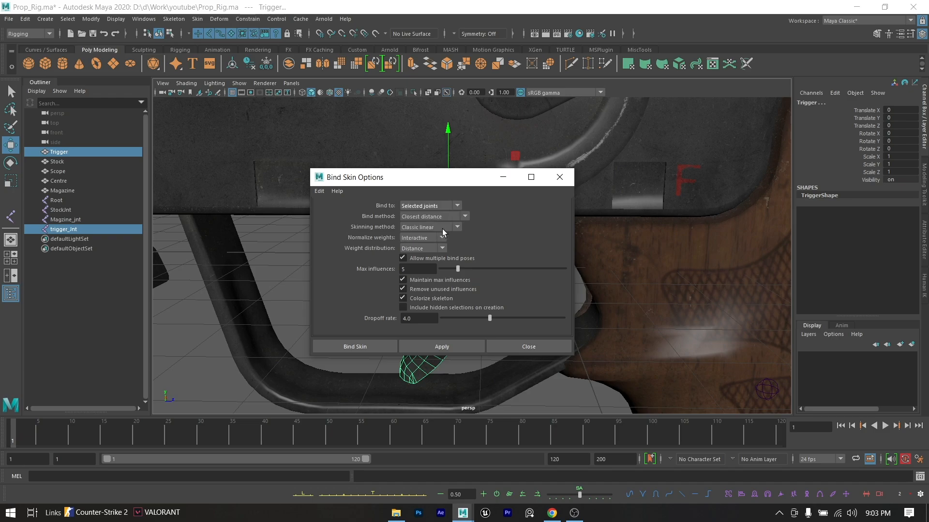
pyautogui.click(364, 345)
pyautogui.click(503, 284)
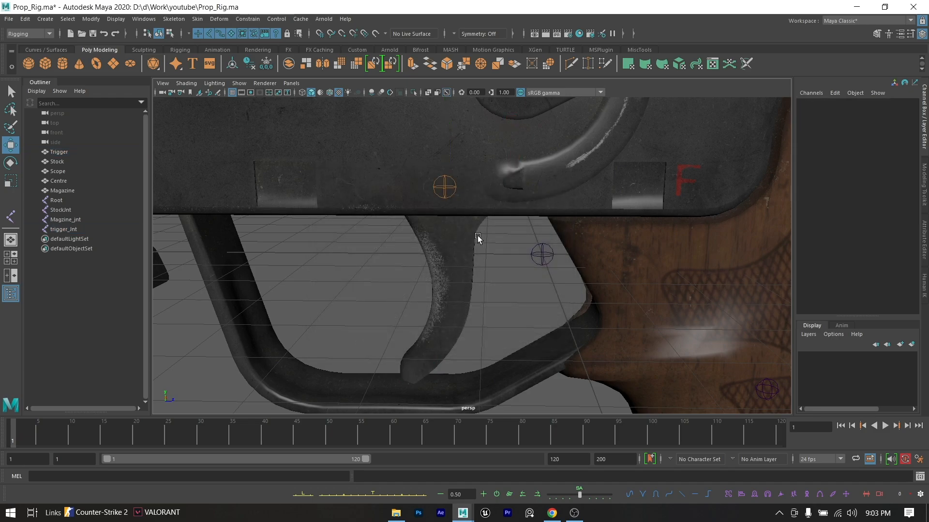
# - Test the trigger's binding by rotating trigger_Jnt about -17° in X, and undo the rotation
pyautogui.click(439, 191)
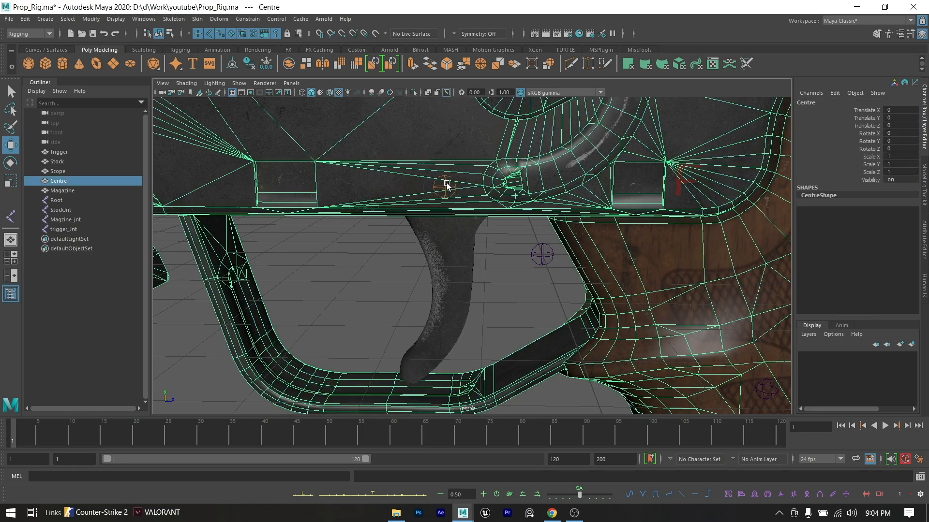
pyautogui.click(449, 188)
pyautogui.press('e')
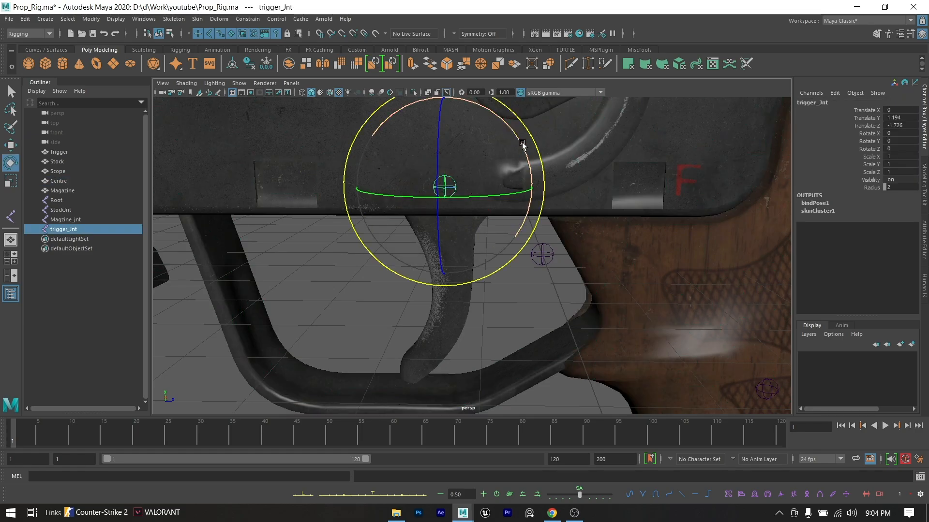
pyautogui.moveTo(512, 160); pyautogui.dragTo(498, 144)
pyautogui.hotkey('ctrl', 'z')
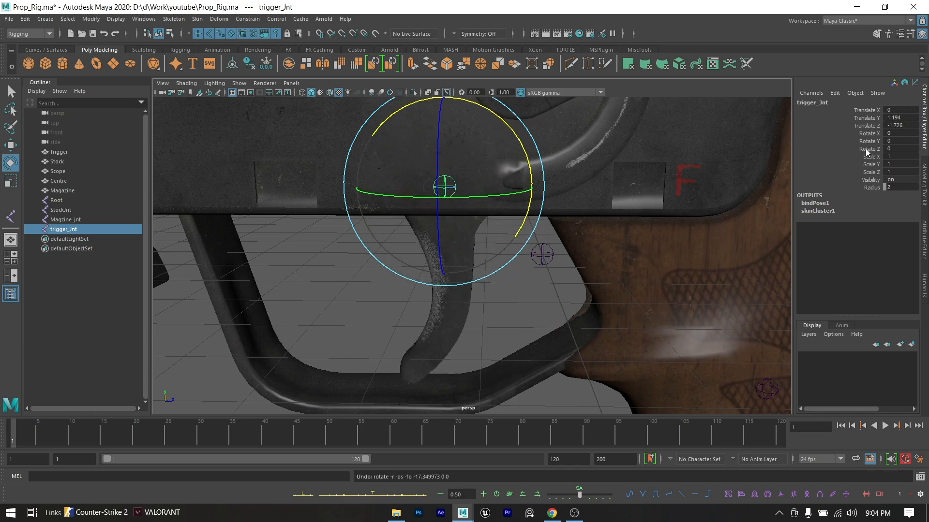
# - Bind the Centre mesh to StockJnt in the pistol grip using Bind Skin
pyautogui.scroll(-6, 547, 292)
pyautogui.keyDown('alt'); pyautogui.moveTo(537, 290); pyautogui.dragTo(464, 224, button='middle'); pyautogui.keyUp('alt')
pyautogui.click(510, 235)
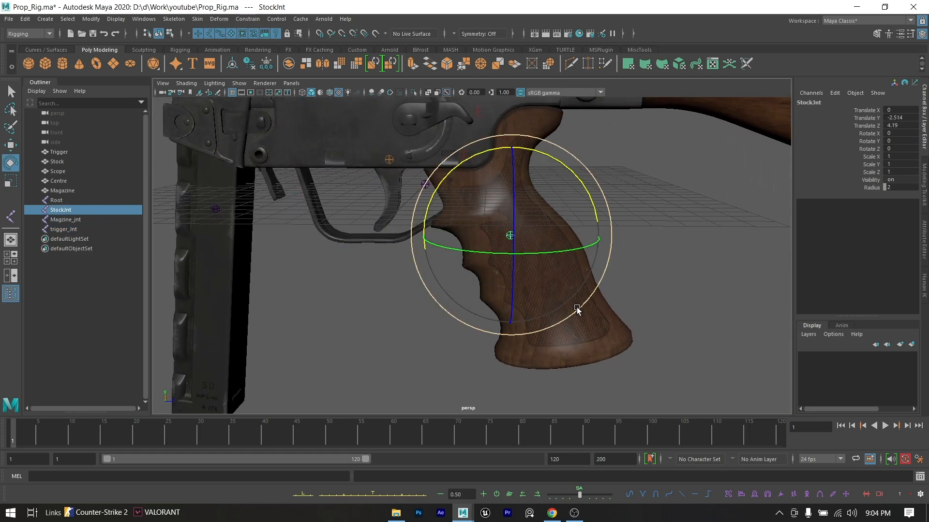
pyautogui.press('w')
pyautogui.keyDown('shift'); pyautogui.click(564, 292); pyautogui.keyUp('shift')
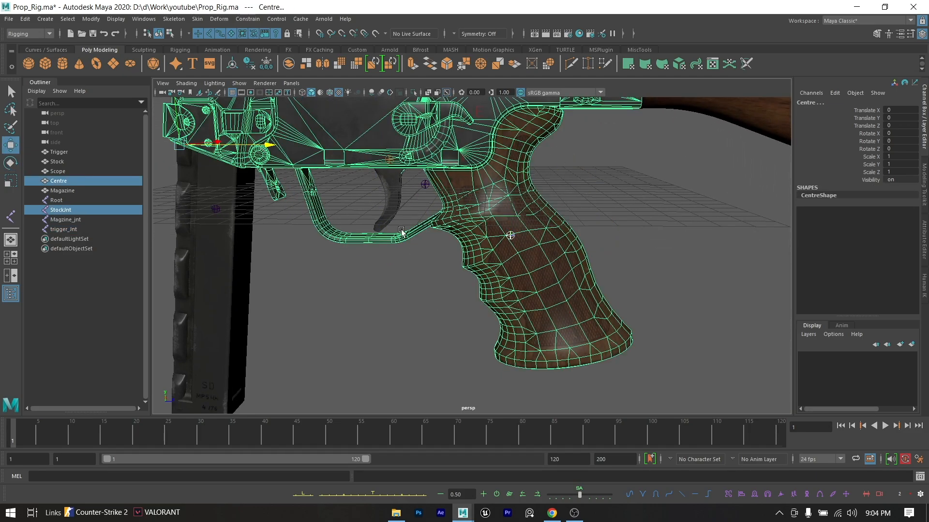
pyautogui.click(197, 20)
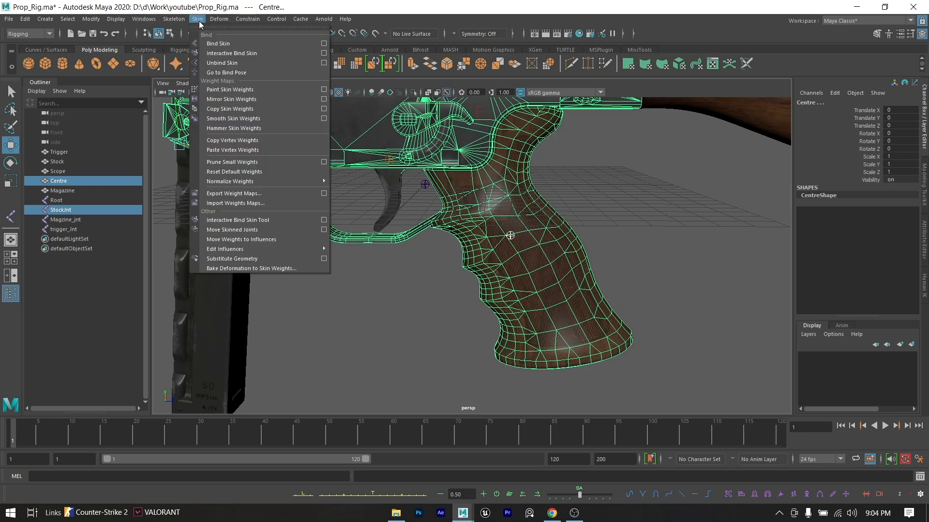
pyautogui.click(231, 43)
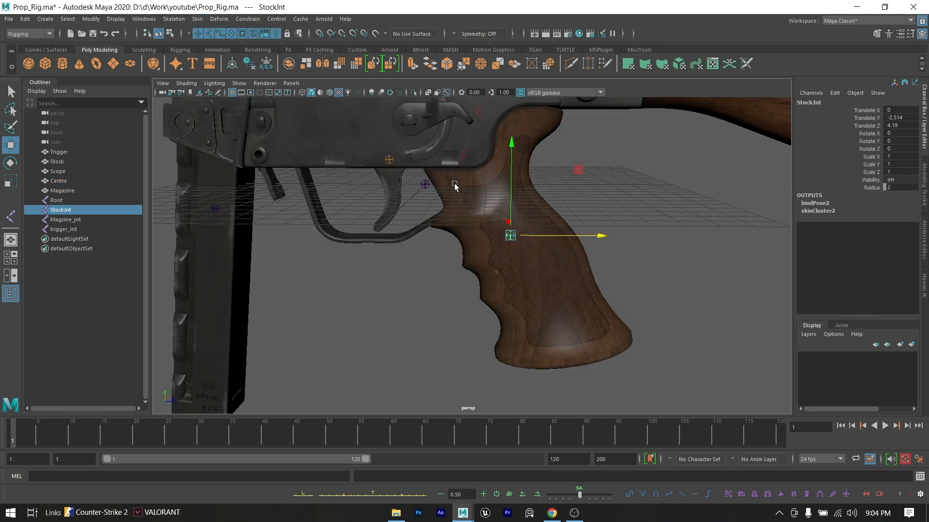
# - Test the Centre mesh's binding by moving StockJnt to about Translate Z 5.9, and undo the move
pyautogui.click(667, 232)
pyautogui.click(508, 237)
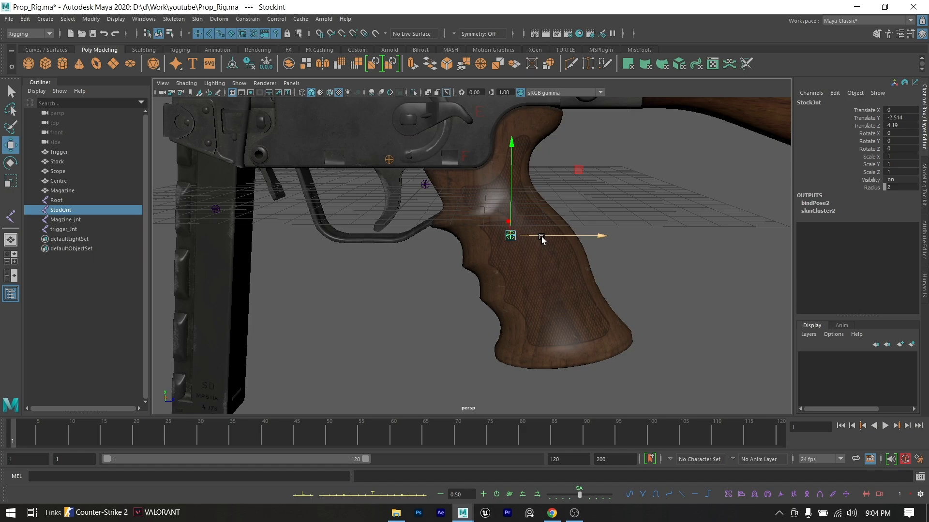
pyautogui.moveTo(541, 237); pyautogui.dragTo(576, 232)
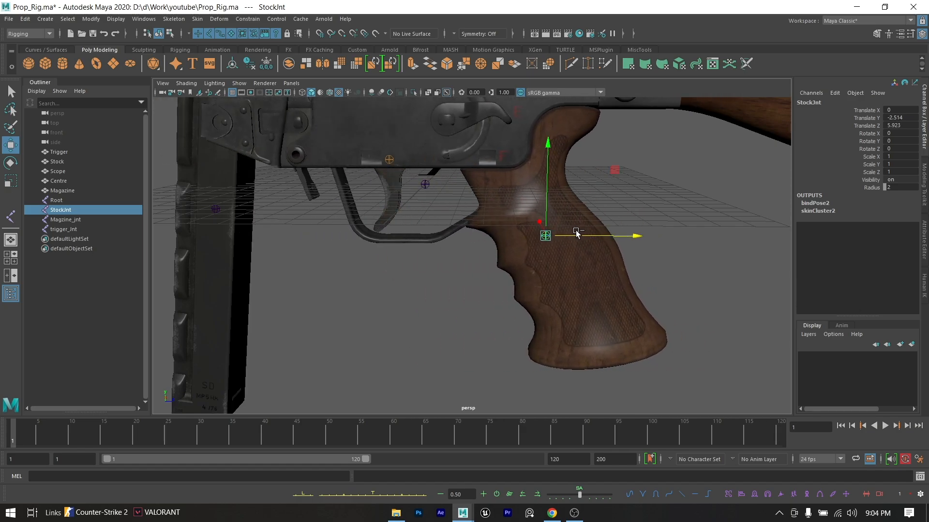
pyautogui.hotkey('ctrl', 'z')
pyautogui.scroll(-2, 587, 213)
pyautogui.keyDown('alt'); pyautogui.moveTo(588, 213); pyautogui.dragTo(541, 332, button='middle'); pyautogui.keyUp('alt')
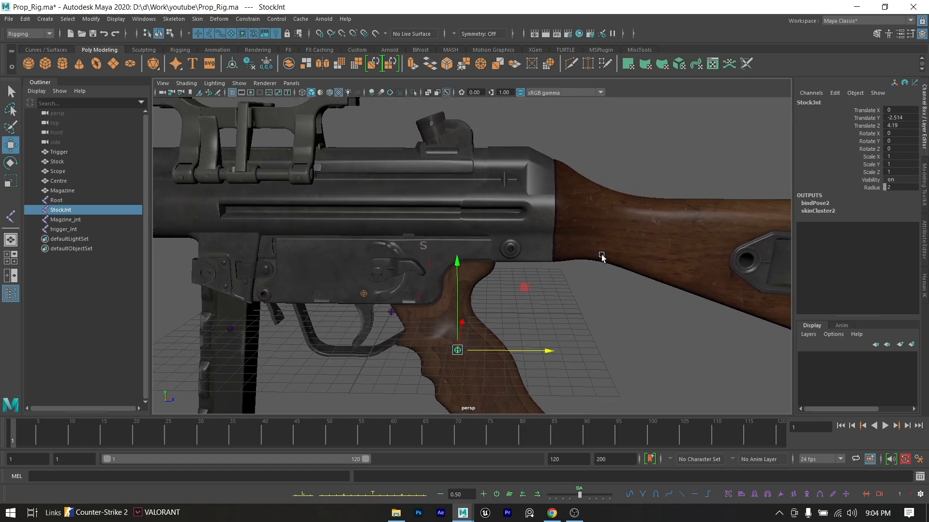
pyautogui.click(631, 237)
pyautogui.click(618, 298)
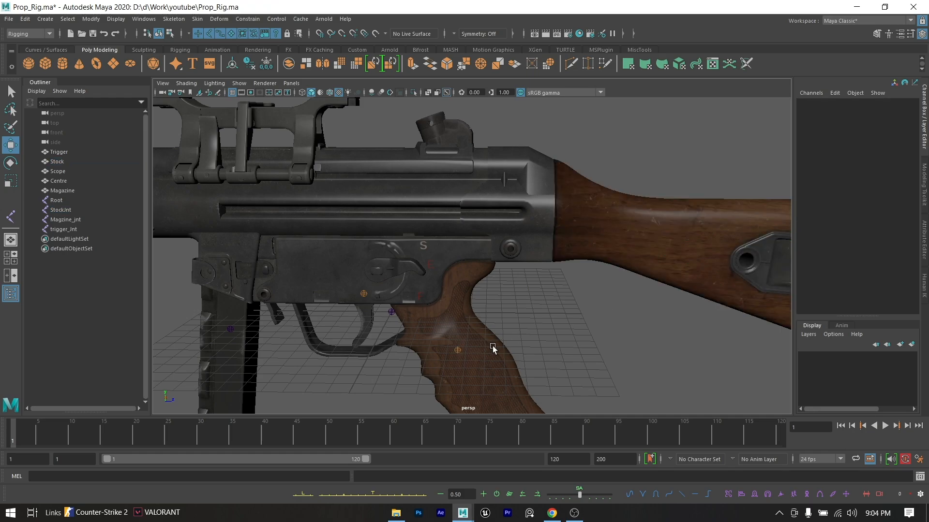
# - Bind the Stock mesh to StockJnt in the pistol grip using Bind Skin
pyautogui.keyDown('alt'); pyautogui.moveTo(643, 245); pyautogui.dragTo(595, 235, button='middle'); pyautogui.keyUp('alt')
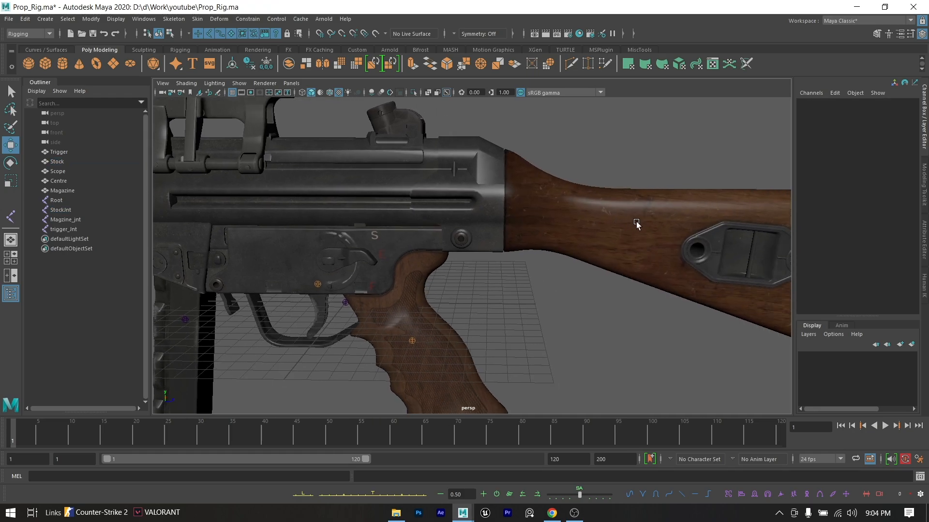
pyautogui.click(631, 230)
pyautogui.click(412, 341)
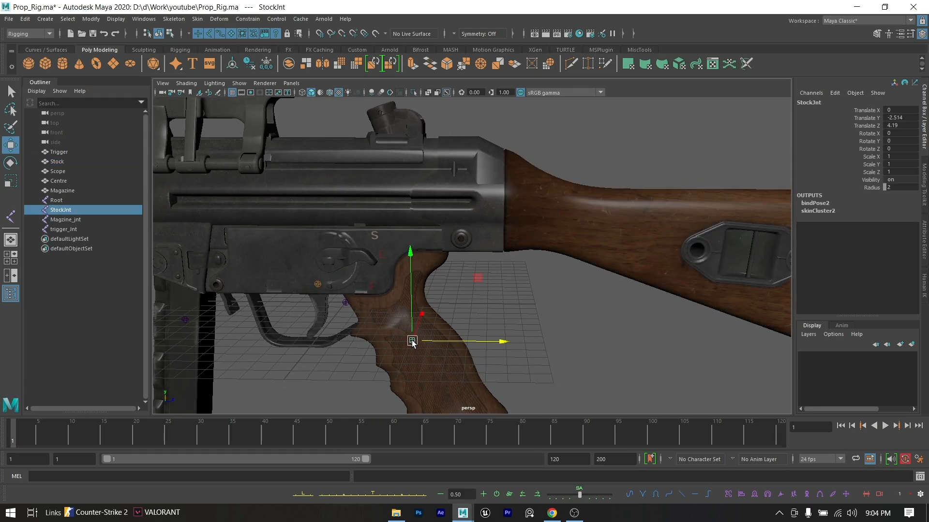
pyautogui.keyDown('shift'); pyautogui.click(567, 229); pyautogui.keyUp('shift')
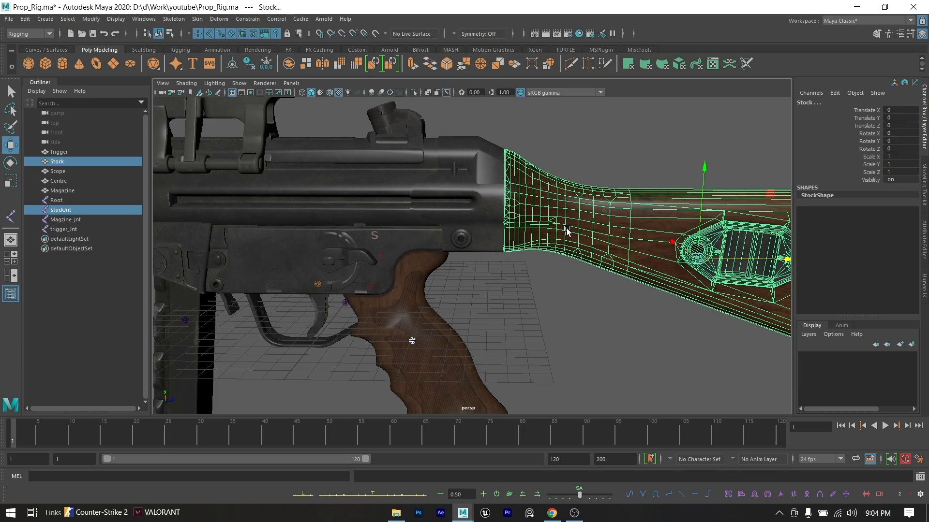
pyautogui.click(196, 19)
pyautogui.click(242, 40)
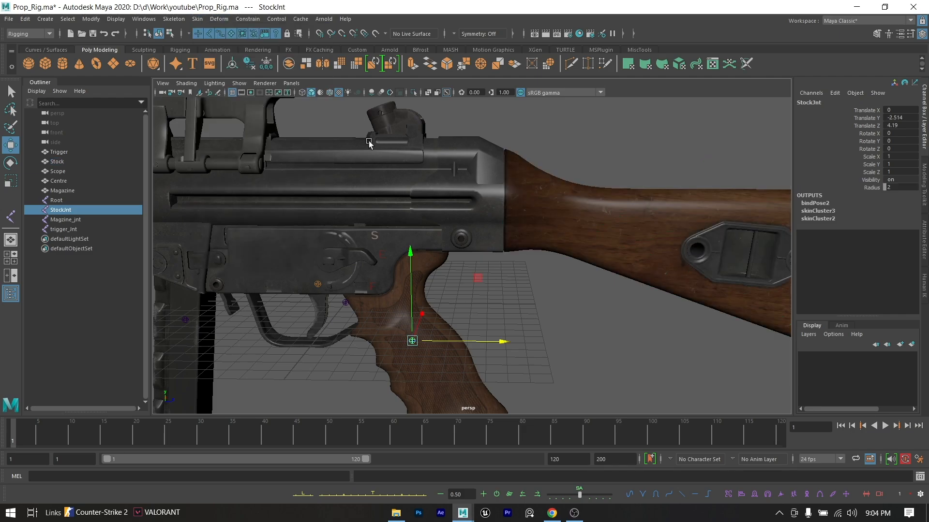
# - Test the Stock mesh's binding by moving StockJnt to about Translate Z 19.9, and undo the move
pyautogui.click(542, 270)
pyautogui.click(403, 342)
pyautogui.click(416, 342)
pyautogui.moveTo(416, 343); pyautogui.dragTo(602, 303, button='middle')
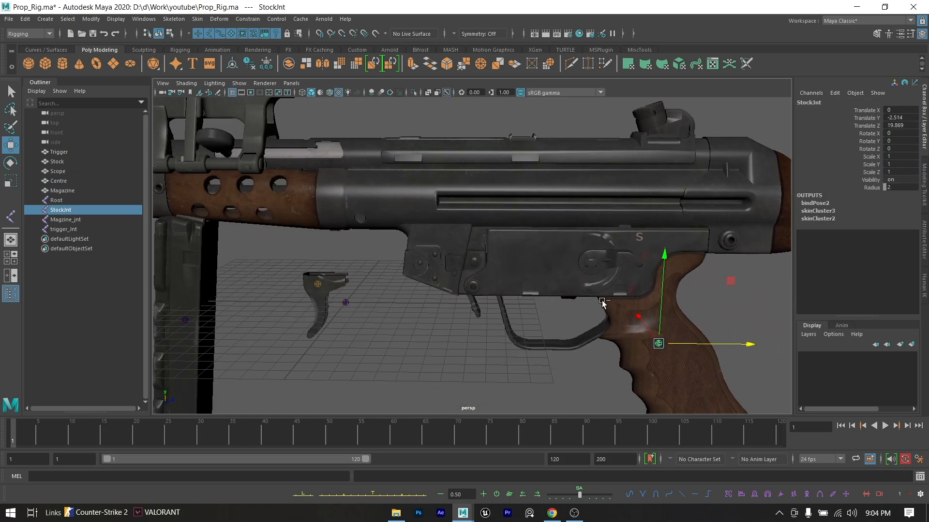
pyautogui.hotkey('ctrl', 'z')
# - Bind the Scope mesh to StockJnt using Bind Skin
pyautogui.keyDown('alt'); pyautogui.moveTo(440, 277); pyautogui.dragTo(576, 296, button='middle'); pyautogui.keyUp('alt')
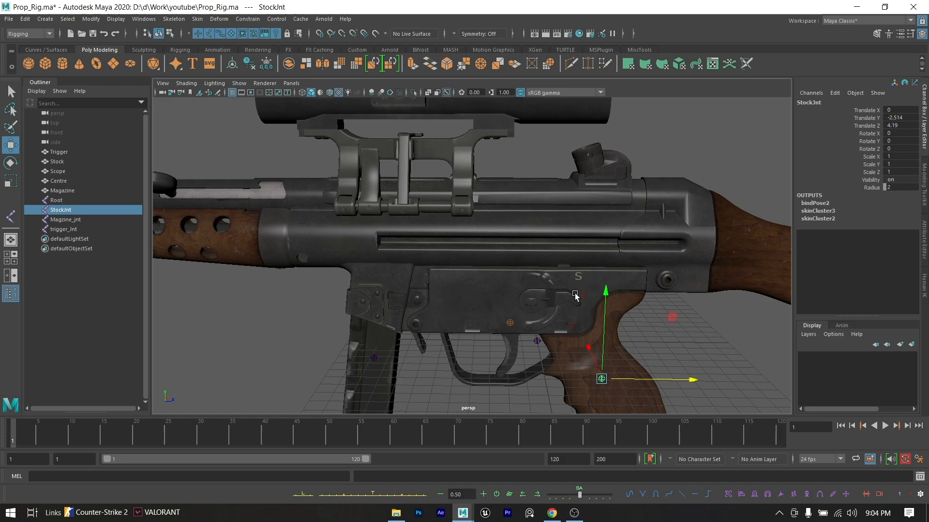
pyautogui.click(627, 373)
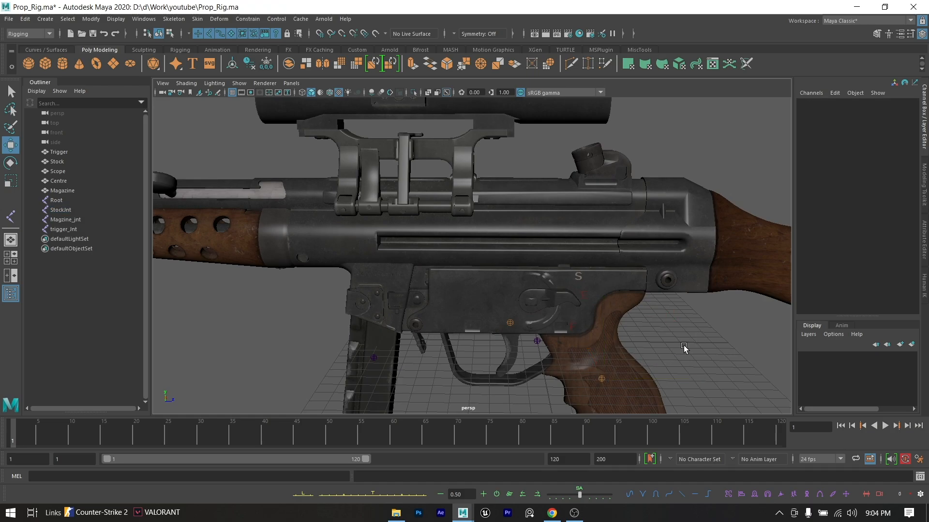
pyautogui.click(603, 379)
pyautogui.keyDown('alt'); pyautogui.moveTo(510, 189); pyautogui.dragTo(525, 210, button='middle'); pyautogui.keyUp('alt')
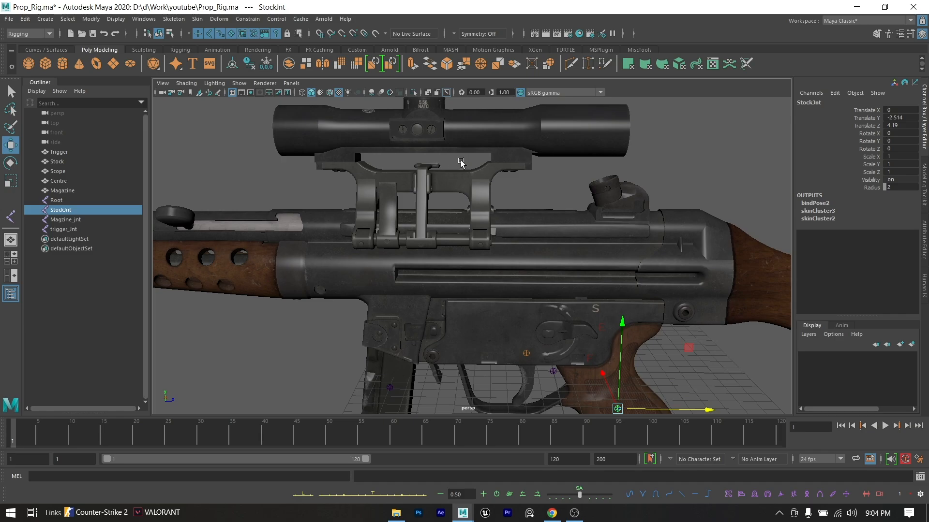
pyautogui.keyDown('shift'); pyautogui.click(491, 167); pyautogui.keyUp('shift')
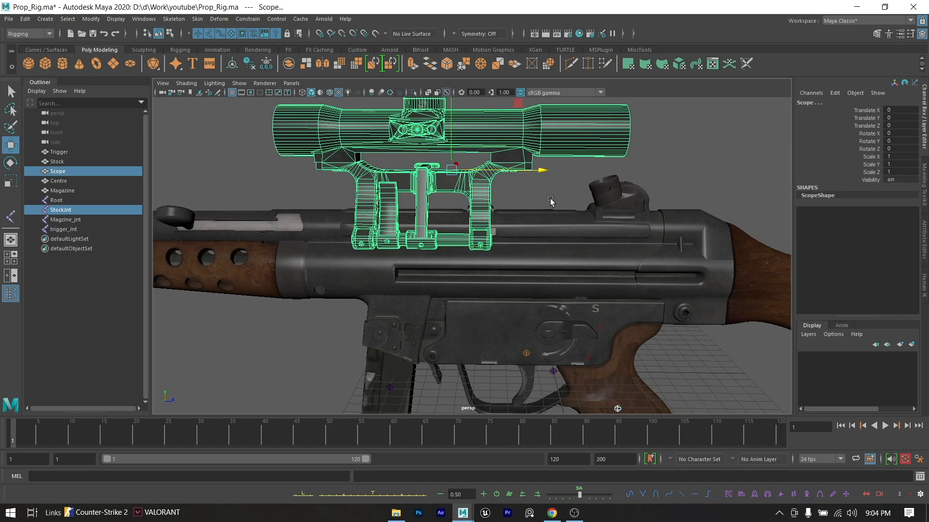
pyautogui.scroll(-3, 504, 201)
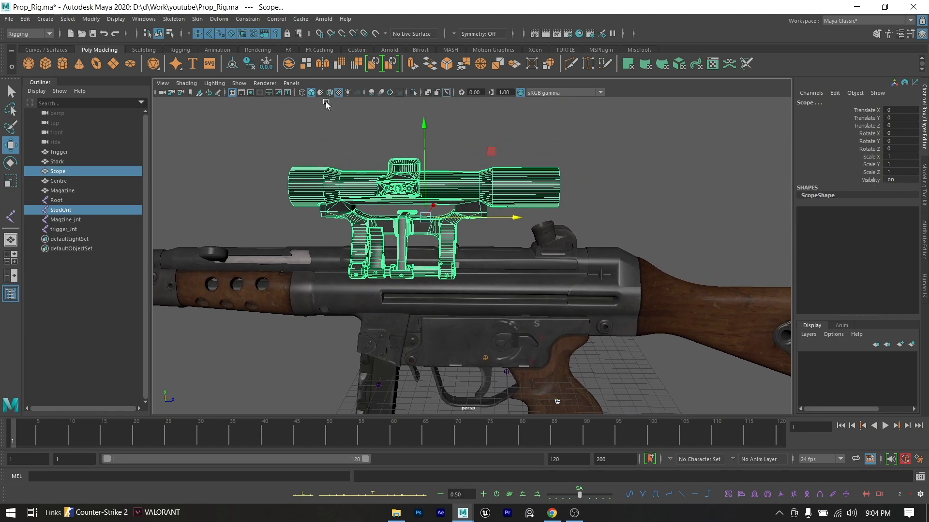
pyautogui.click(197, 18)
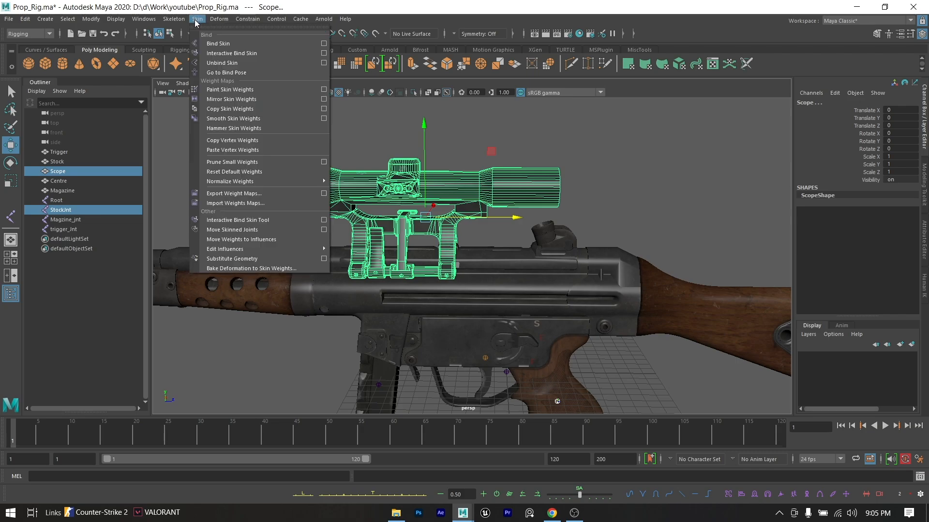
pyautogui.click(224, 44)
# - Bind the Magazine mesh to Magzine_jnt using Bind Skin
pyautogui.keyDown('alt'); pyautogui.moveTo(496, 296); pyautogui.dragTo(474, 217, button='middle'); pyautogui.keyUp('alt')
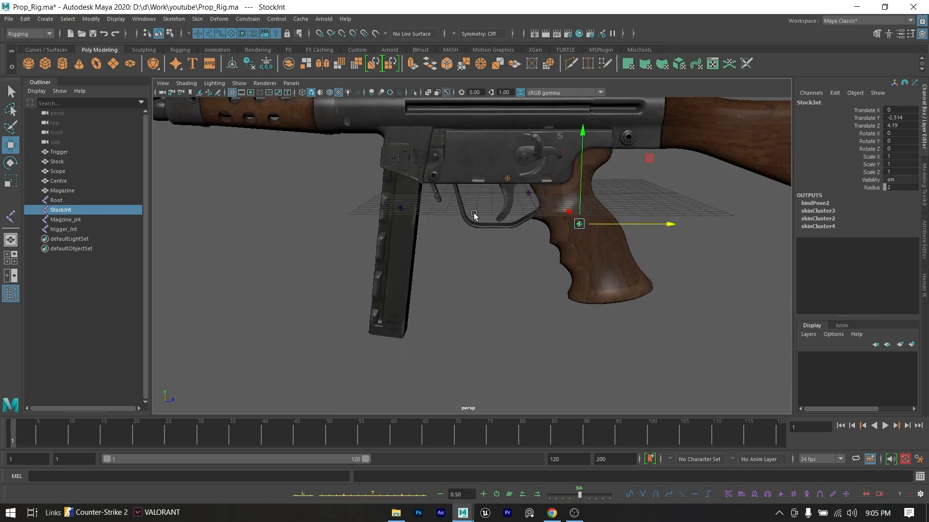
pyautogui.click(400, 212)
pyautogui.keyDown('shift'); pyautogui.click(407, 237); pyautogui.keyUp('shift')
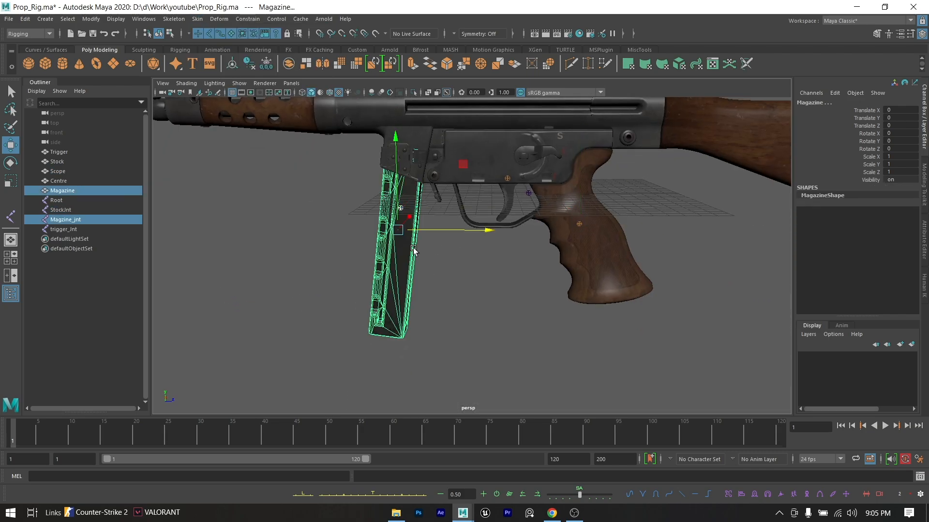
pyautogui.click(193, 18)
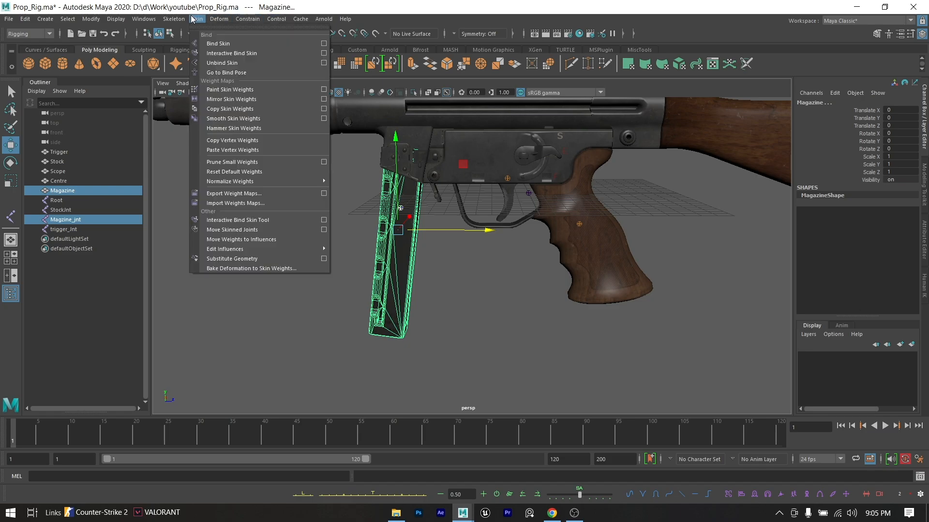
pyautogui.click(232, 42)
# - Test the magazine's binding by moving Magzine_jnt down to about Translate Y -5.6, and undo the move
pyautogui.keyDown('alt'); pyautogui.moveTo(386, 279); pyautogui.dragTo(460, 377, button='middle'); pyautogui.keyUp('alt')
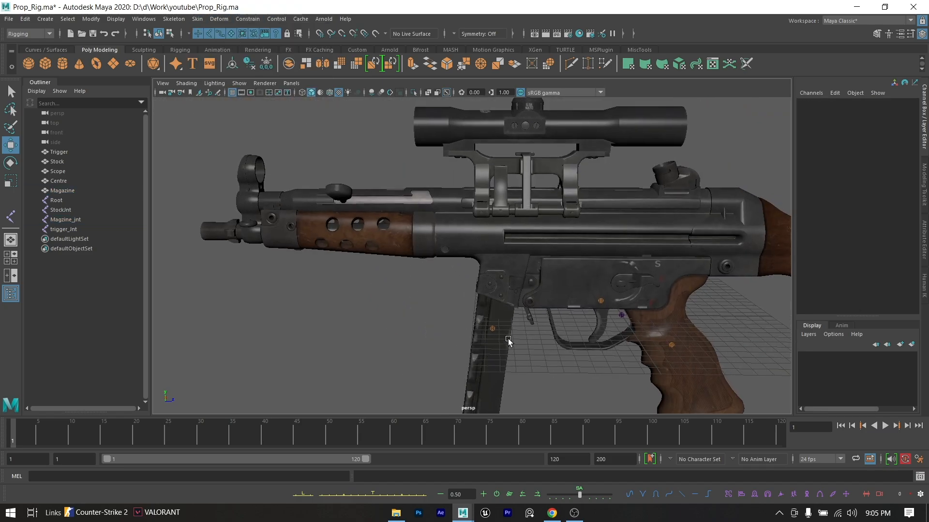
pyautogui.keyDown('alt'); pyautogui.moveTo(543, 336); pyautogui.dragTo(459, 309, button='middle'); pyautogui.keyUp('alt')
pyautogui.click(402, 292)
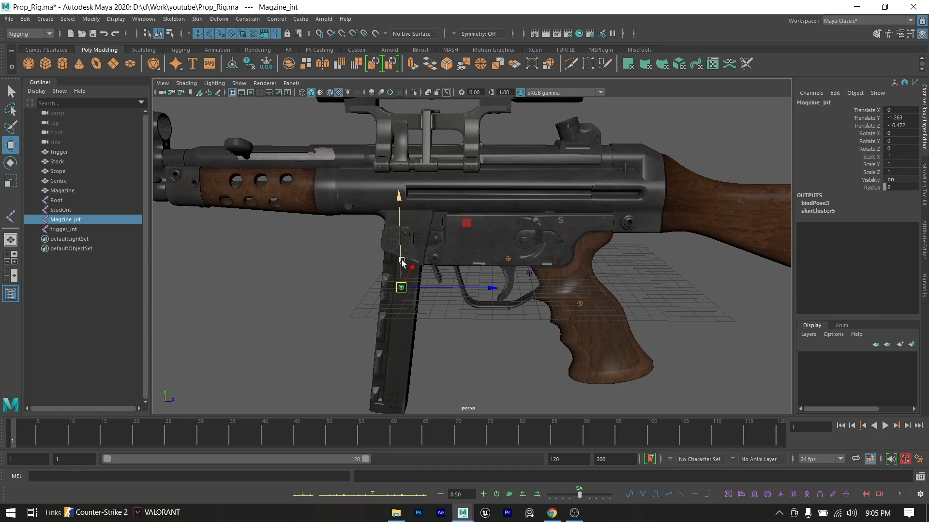
pyautogui.moveTo(400, 286); pyautogui.dragTo(396, 323)
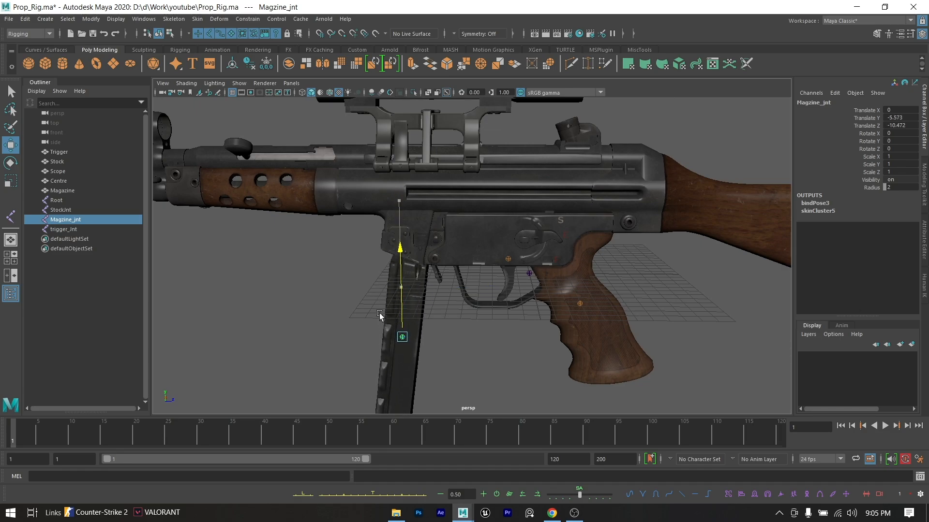
pyautogui.hotkey('ctrl', 'z')
# - Test the trigger's binding again by rotating trigger_Jnt, and undo the rotation
pyautogui.click(508, 259)
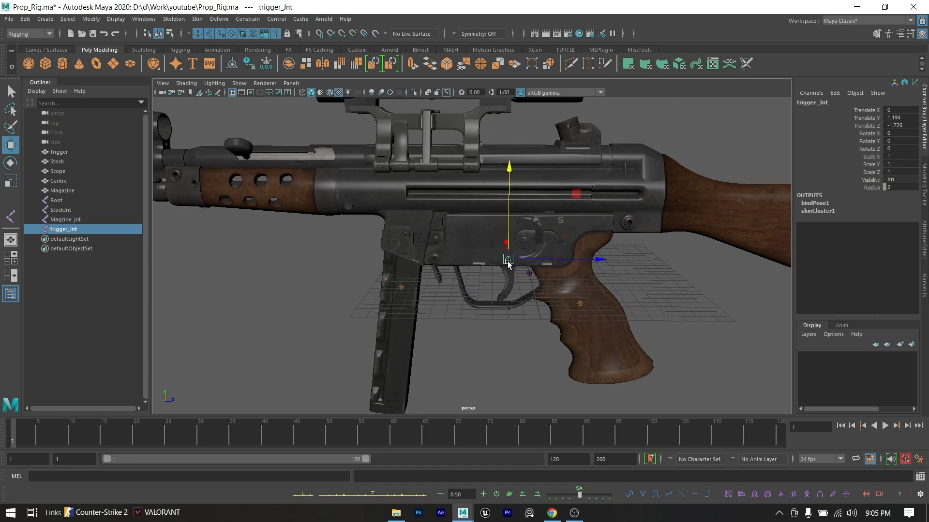
pyautogui.press('e')
pyautogui.moveTo(550, 186); pyautogui.dragTo(587, 231)
pyautogui.hotkey('ctrl', 'z')
# - Test the gun body's binding by rotating StockJnt about 48° and again about 40° in X, undoing each rotation
pyautogui.click(615, 303)
pyautogui.click(583, 303)
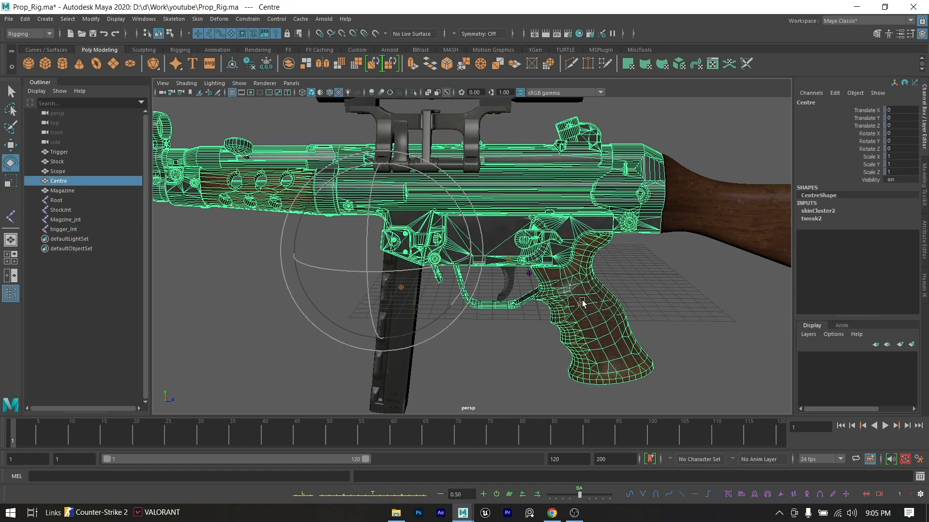
pyautogui.click(579, 303)
pyautogui.moveTo(569, 239); pyautogui.dragTo(609, 214)
pyautogui.hotkey('ctrl', 'z')
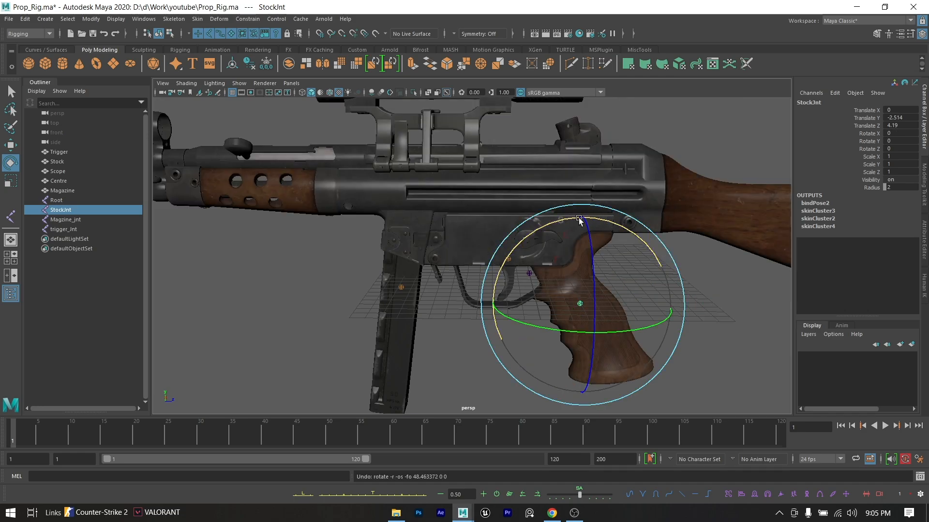
pyautogui.moveTo(546, 226); pyautogui.dragTo(605, 220)
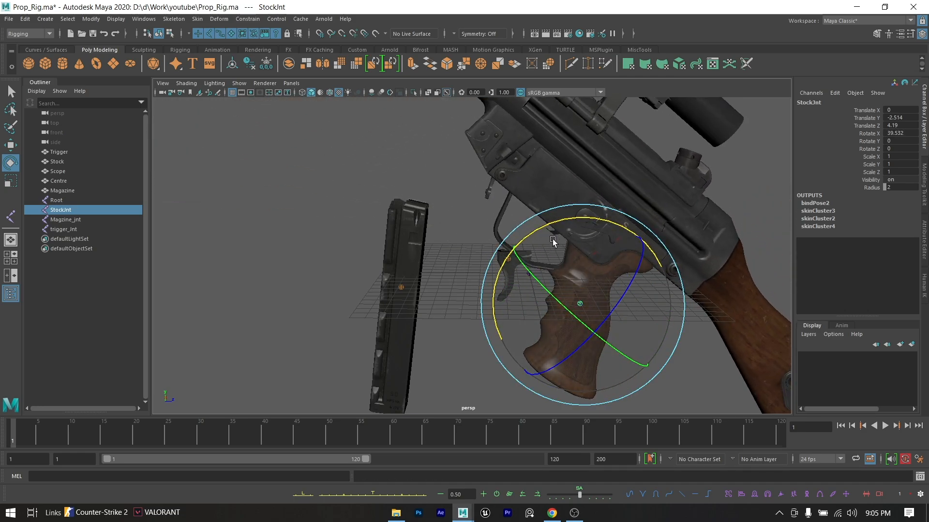
pyautogui.hotkey('ctrl', 'z')
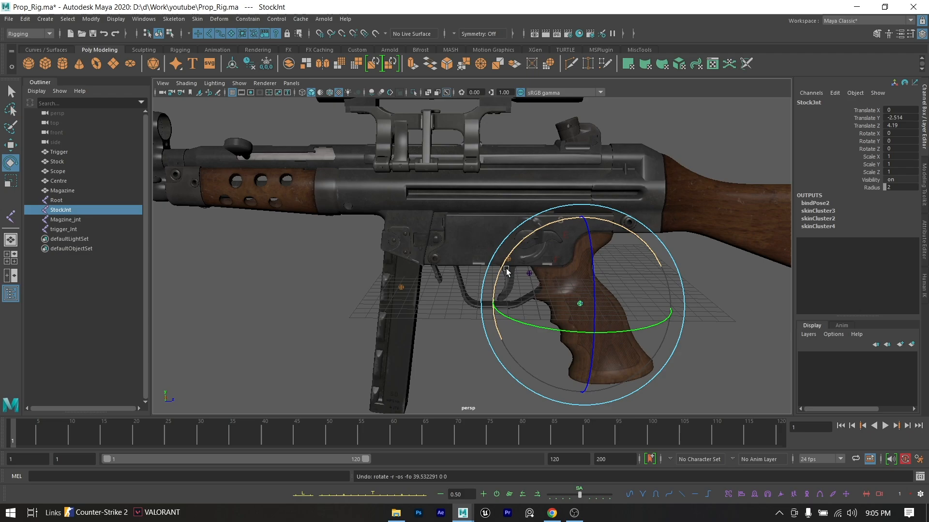
# - Parent StockJnt under the Root joint
pyautogui.click(714, 295)
pyautogui.click(55, 201)
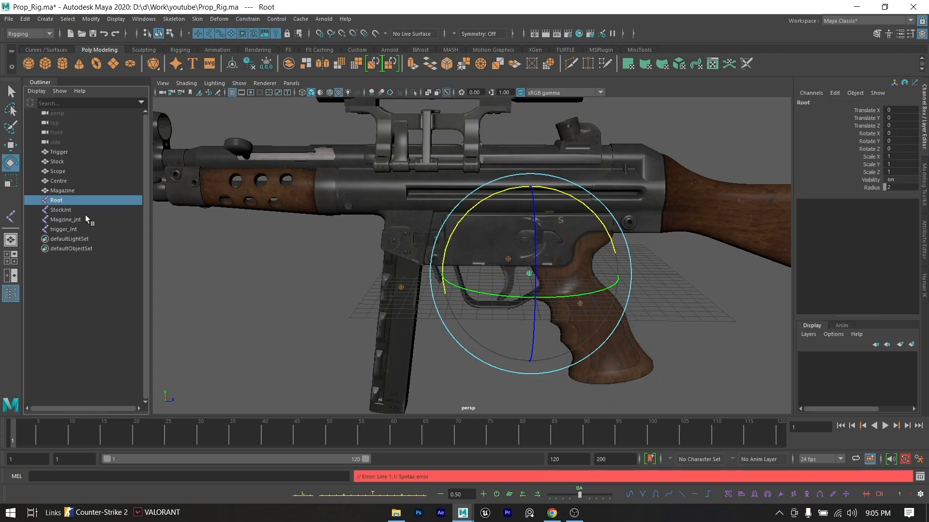
pyautogui.click(69, 210)
pyautogui.moveTo(70, 212); pyautogui.dragTo(71, 202)
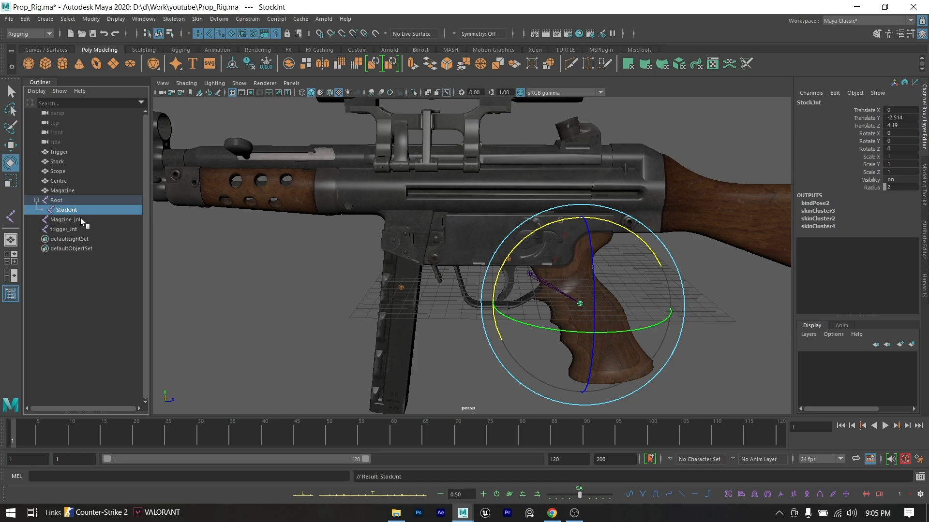
# - Parent Magzine_jnt under StockJnt and expand StockJnt's hierarchy in the Outliner
pyautogui.click(77, 220)
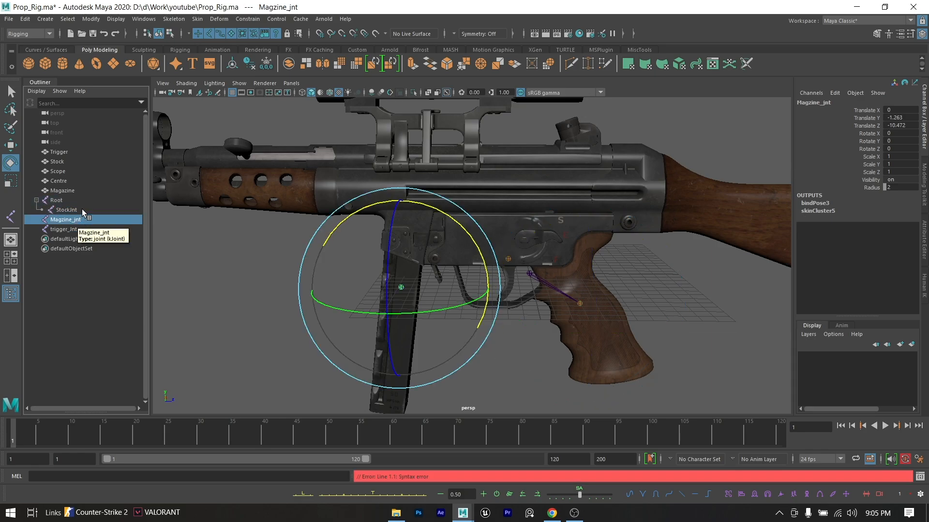
pyautogui.keyDown('ctrl'); pyautogui.click(66, 210); pyautogui.keyUp('ctrl')
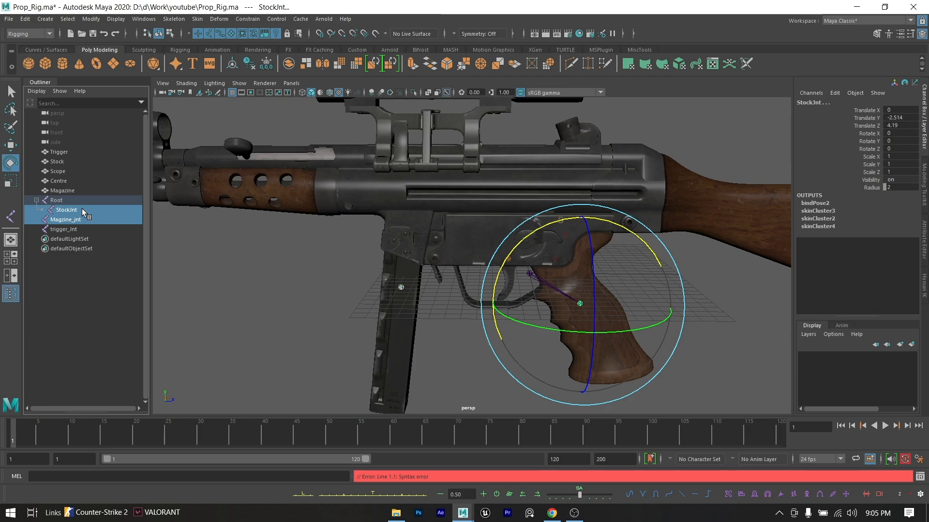
pyautogui.press('p')
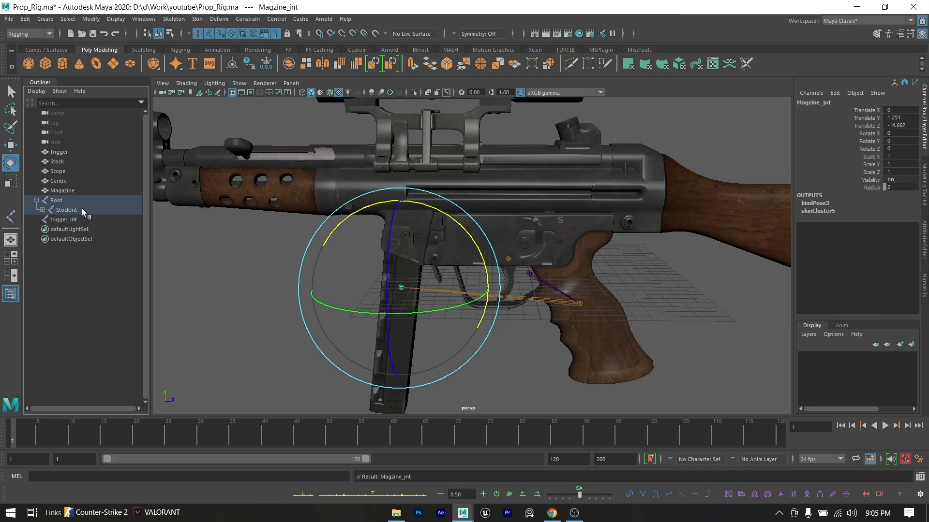
pyautogui.click(42, 210)
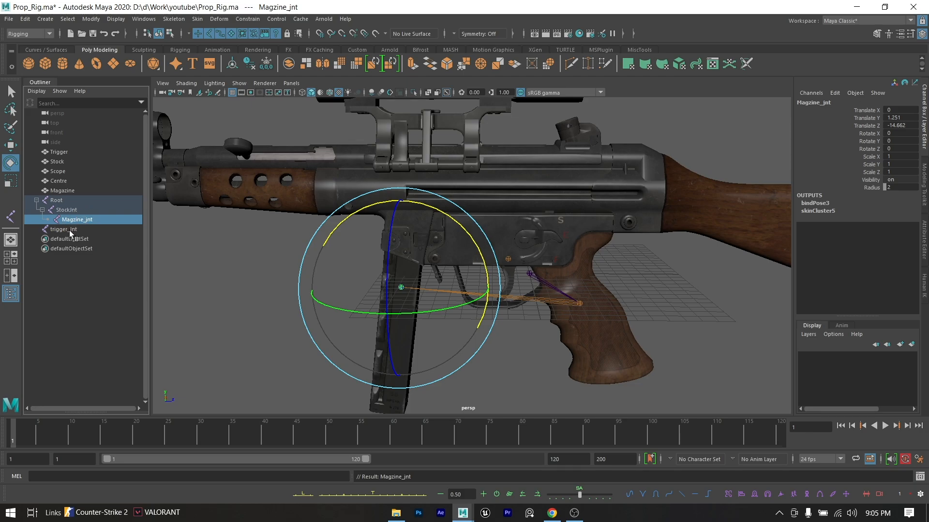
# - Parent trigger_Jnt under StockJnt alongside the magazine joint
pyautogui.click(67, 229)
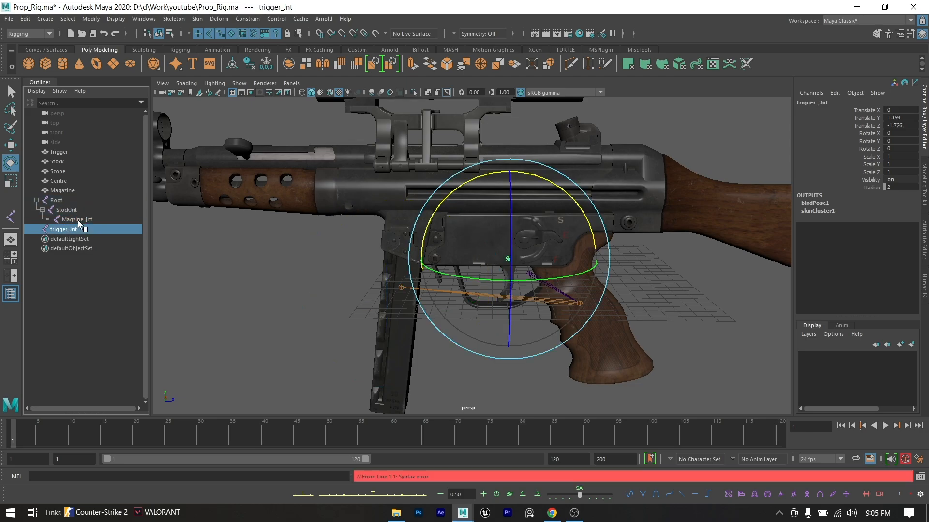
pyautogui.keyDown('ctrl'); pyautogui.click(78, 210); pyautogui.keyUp('ctrl')
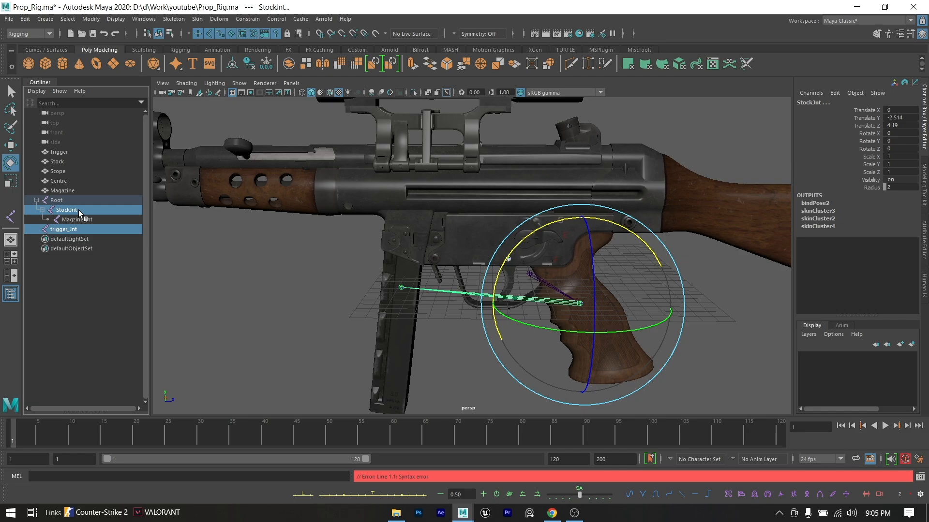
pyautogui.press('p')
# - Test the joint hierarchy by moving the Root joint about 4.2 units in Z, and undo the move
pyautogui.click(83, 213)
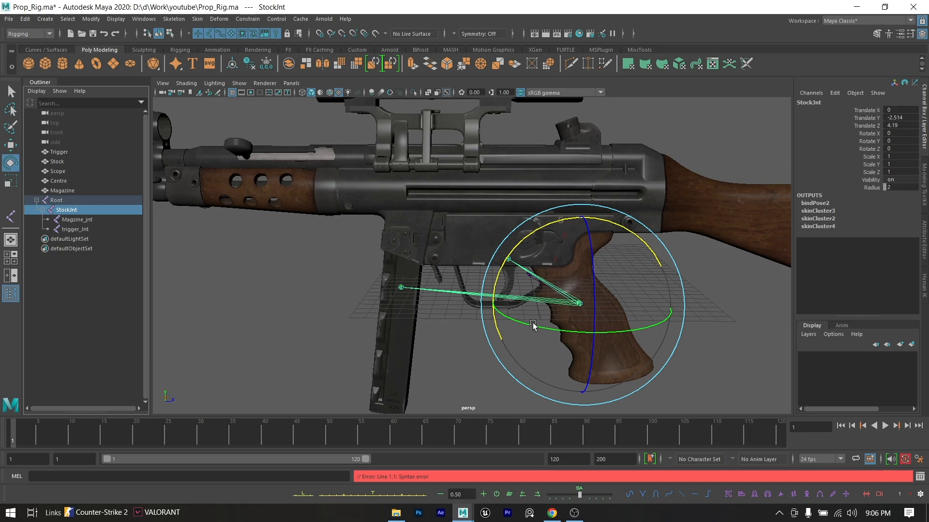
pyautogui.click(73, 201)
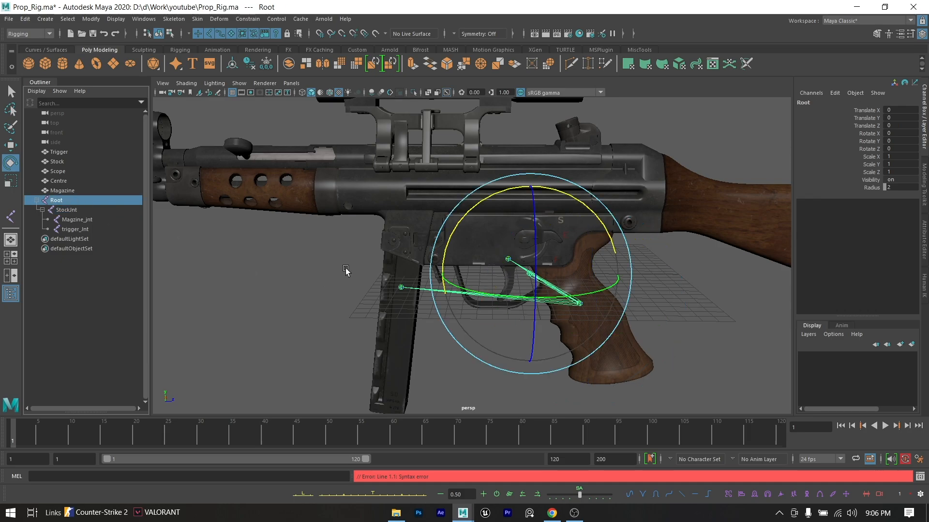
pyautogui.press('w')
pyautogui.moveTo(552, 275); pyautogui.dragTo(615, 287)
pyautogui.hotkey('ctrl', 'z')
pyautogui.hotkey('ctrl', 'z')
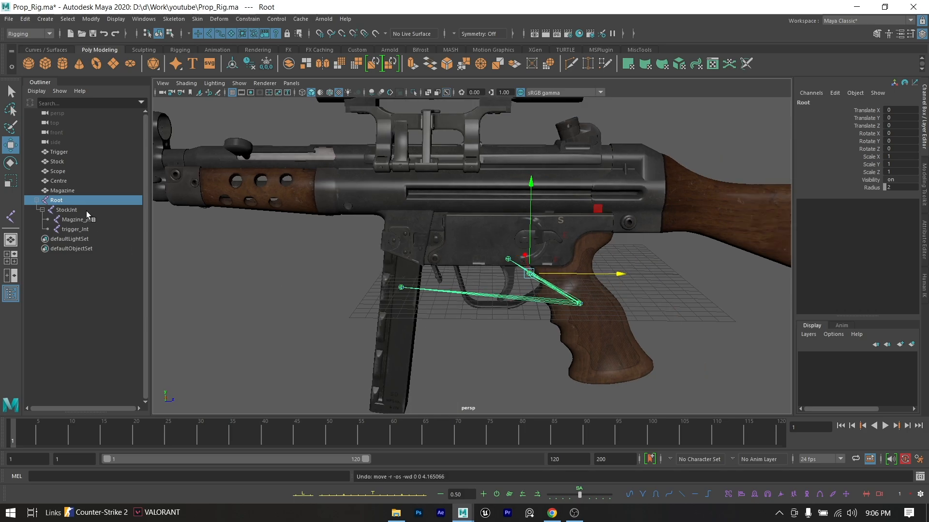
# - Test the parented joints by rotating StockJnt about 36° in X, and undo the rotation
pyautogui.click(67, 210)
pyautogui.press('e')
pyautogui.keyDown('alt'); pyautogui.moveTo(561, 223); pyautogui.dragTo(607, 223); pyautogui.keyUp('alt')
pyautogui.hotkey('ctrl', 'z')
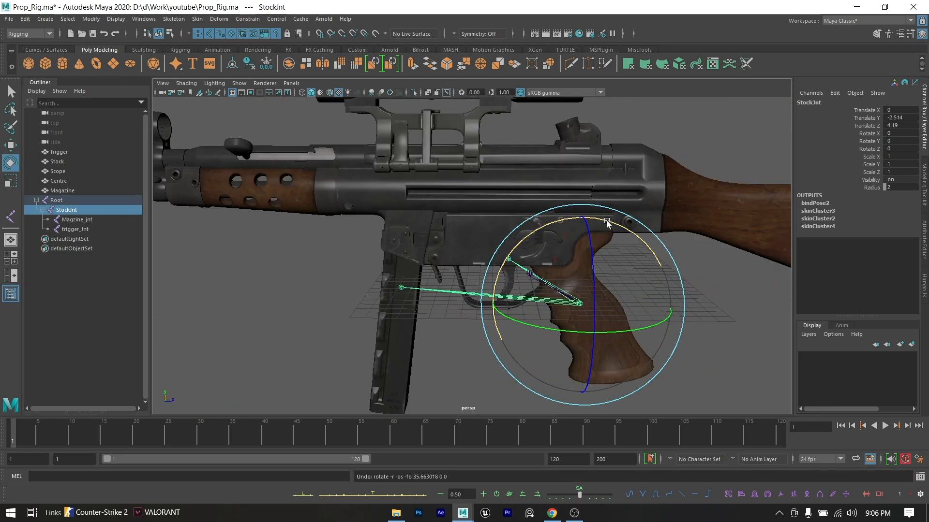
# - Test the magazine joint by moving Magzine_jnt down about 7.4 units in Y, and undo the move
pyautogui.click(88, 220)
pyautogui.press('w')
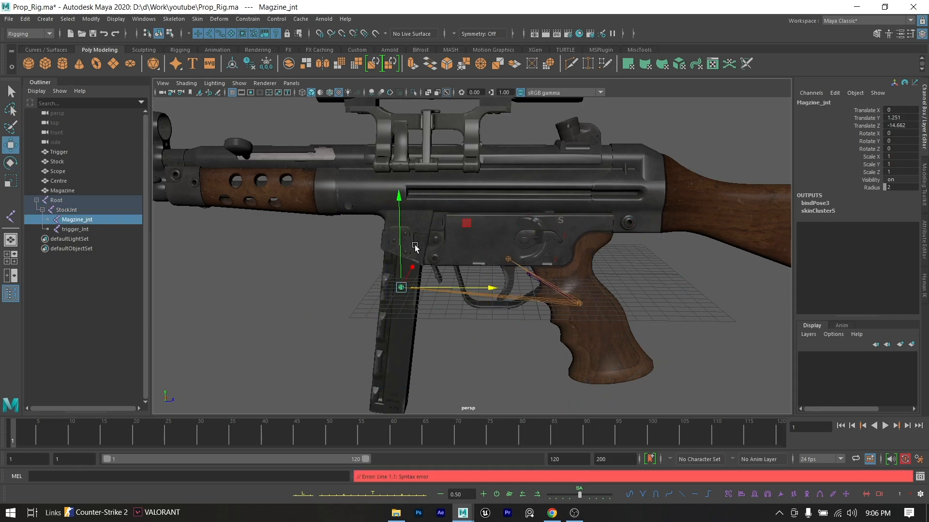
pyautogui.moveTo(401, 238); pyautogui.dragTo(386, 325)
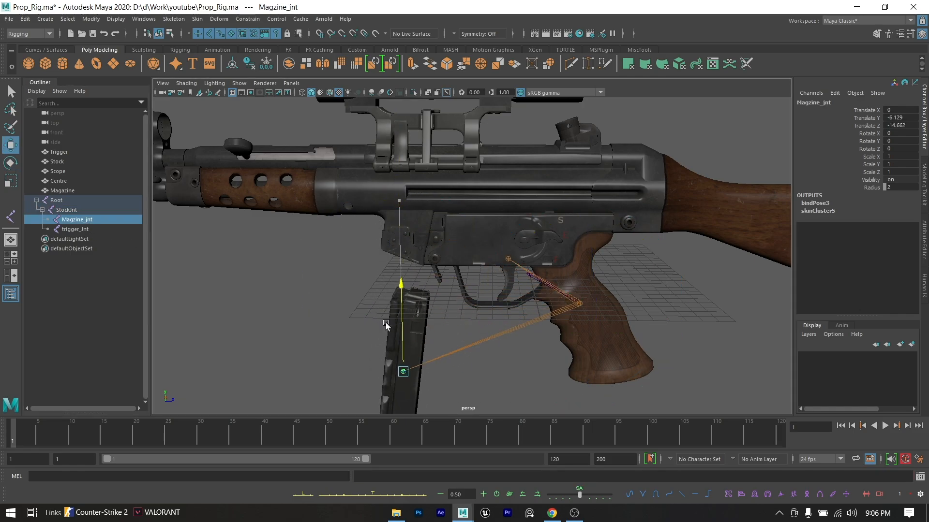
pyautogui.hotkey('ctrl', 'z')
pyautogui.hotkey('ctrl', 'z')
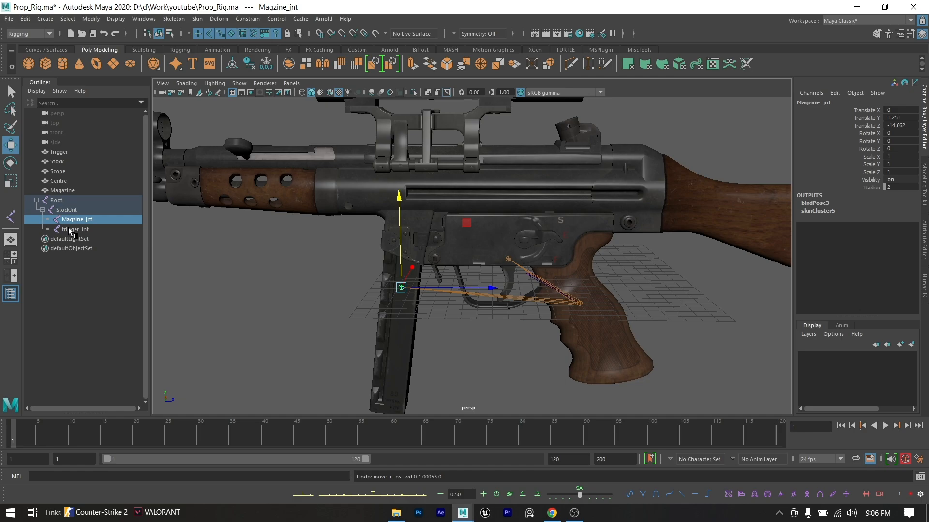
# - Test the trigger joint by rotating trigger_Jnt about 34° in X, undo the rotation, and clear the selection
pyautogui.click(70, 229)
pyautogui.press('e')
pyautogui.moveTo(570, 198); pyautogui.dragTo(577, 258)
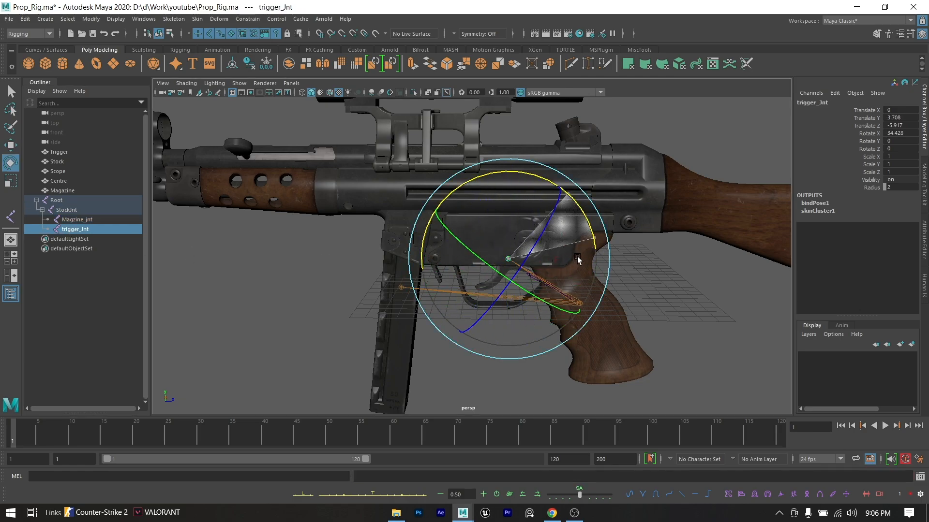
pyautogui.hotkey('ctrl', 'z')
pyautogui.hotkey('ctrl', 'z')
pyautogui.hotkey('ctrl', 'z')
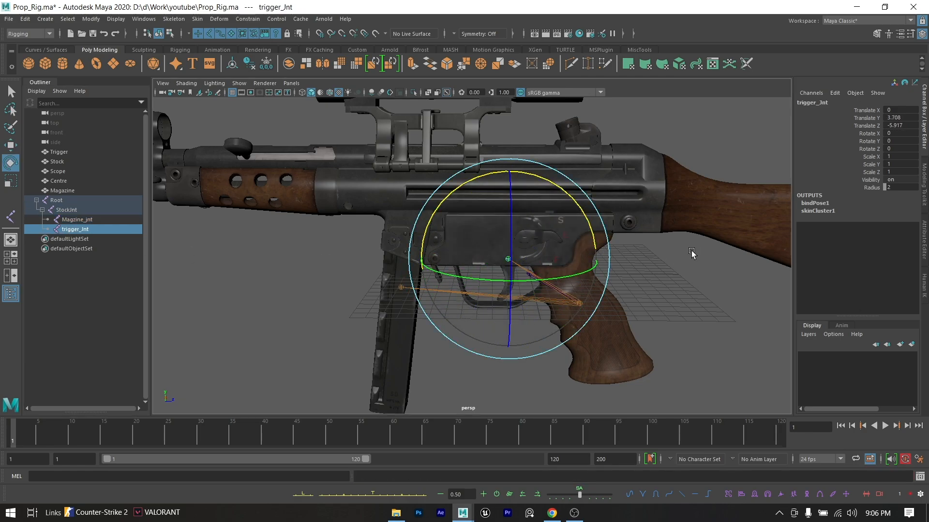
pyautogui.click(692, 252)
# - Group the Root joint hierarchy and name the group jnt_Grpp
pyautogui.keyDown('alt'); pyautogui.moveTo(692, 252); pyautogui.dragTo(555, 246, button='right'); pyautogui.keyUp('alt')
pyautogui.moveTo(483, 242)
pyautogui.keyDown('alt'); pyautogui.mouseDown()
pyautogui.moveTo(611, 251)
pyautogui.moveTo(487, 254)
pyautogui.mouseUp(); pyautogui.keyUp('alt')
pyautogui.keyDown('alt'); pyautogui.moveTo(487, 255); pyautogui.dragTo(503, 253, button='right'); pyautogui.keyUp('alt')
pyautogui.keyDown('alt'); pyautogui.moveTo(469, 246); pyautogui.dragTo(480, 250, button='middle'); pyautogui.keyUp('alt')
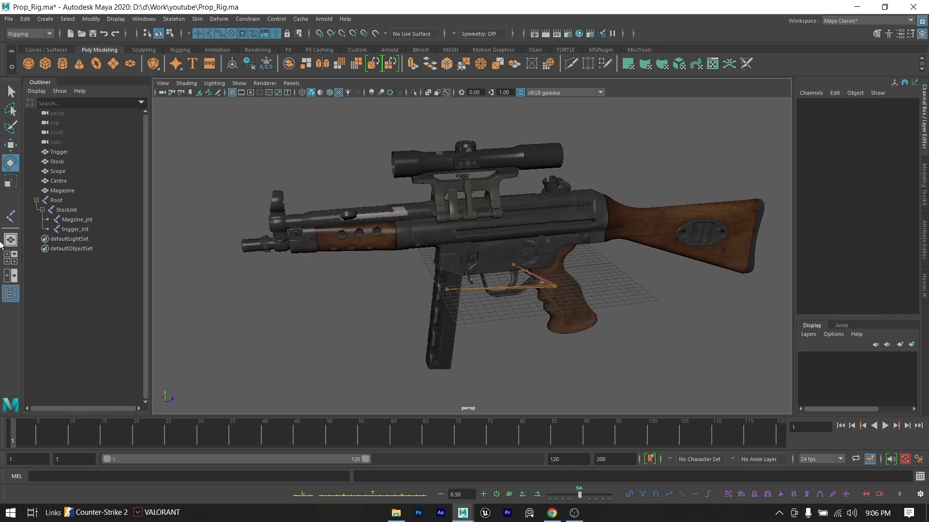
pyautogui.click(69, 200)
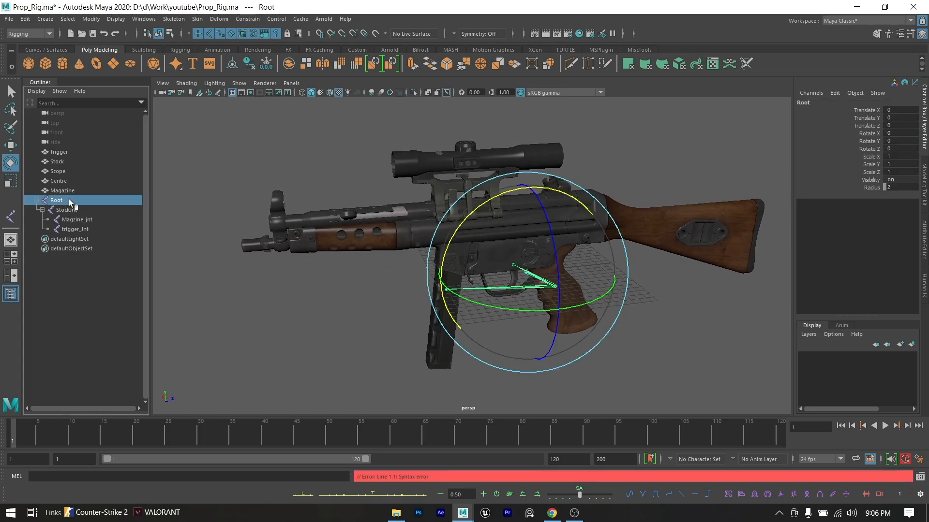
pyautogui.hotkey('ctrl', 'g')
pyautogui.doubleClick(69, 200)
pyautogui.write('j')
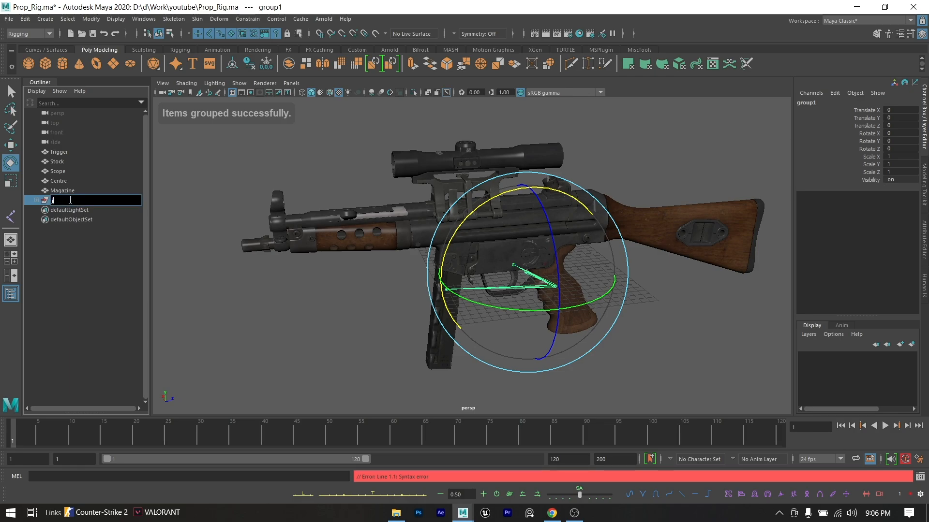
pyautogui.write('nt_Grpp')
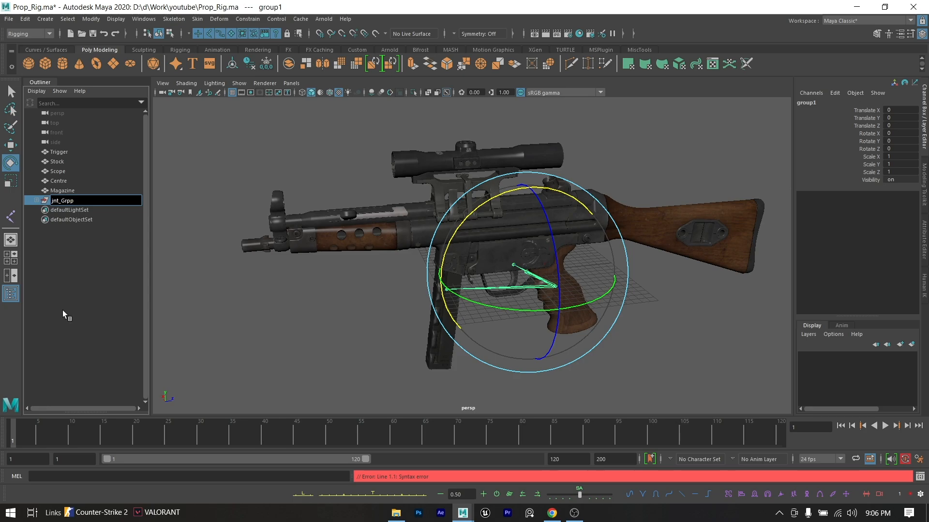
pyautogui.click(63, 312)
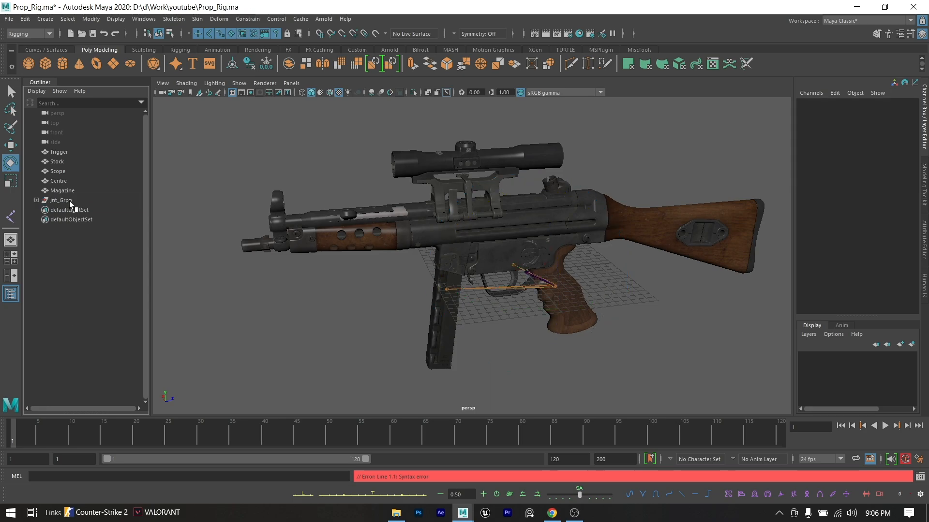
# - Group the Trigger, Stock, Scope, Centre and Magazine meshes and name the group Mesh_Grp
pyautogui.click(70, 190)
pyautogui.keyDown('shift'); pyautogui.click(72, 153); pyautogui.keyUp('shift')
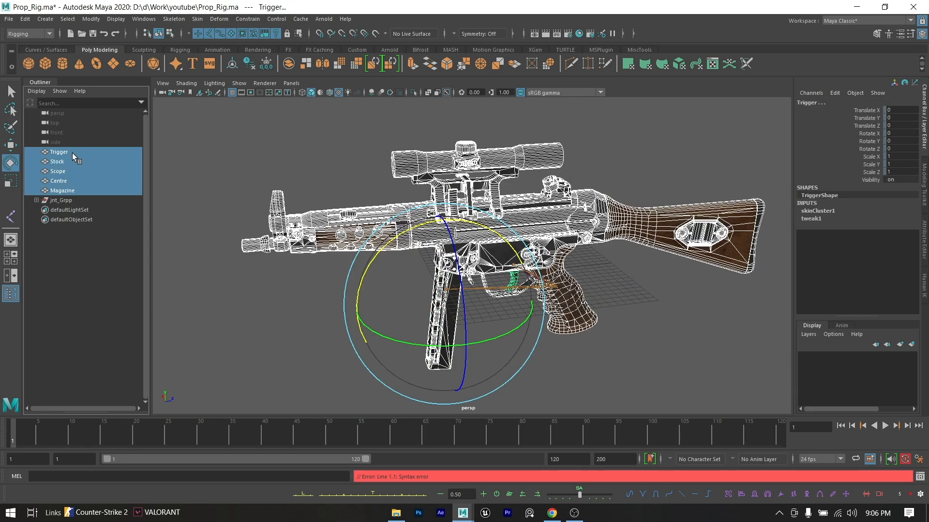
pyautogui.hotkey('ctrl', 'g')
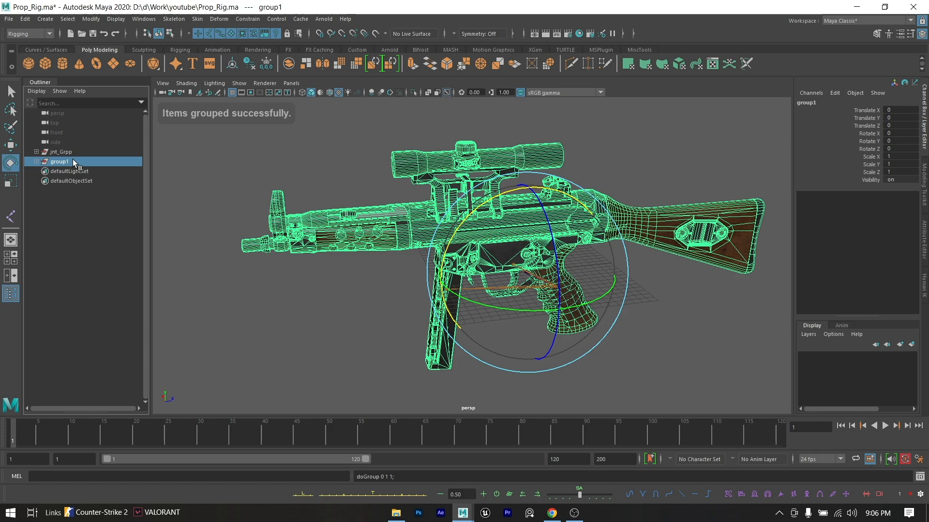
pyautogui.doubleClick(74, 162)
pyautogui.write('Ms')
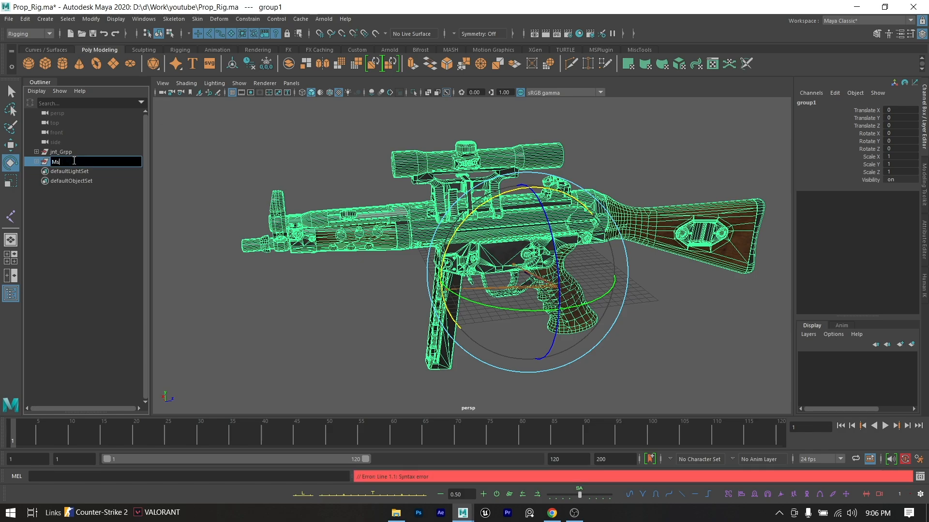
pyautogui.write('sh_')
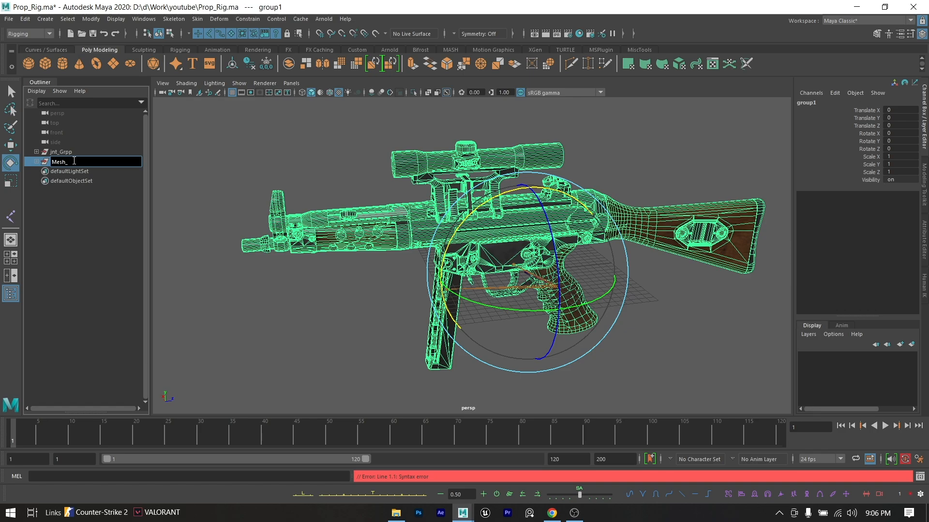
pyautogui.write('Grp')
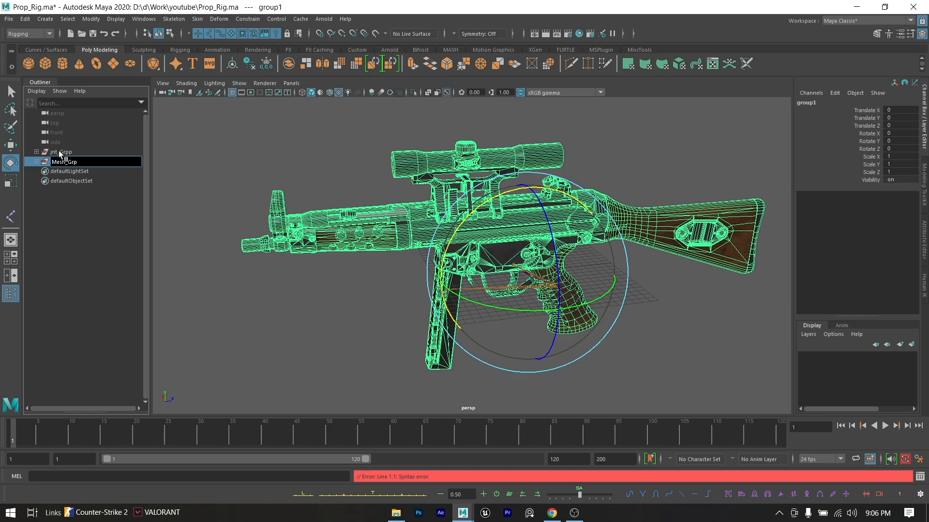
pyautogui.click(87, 204)
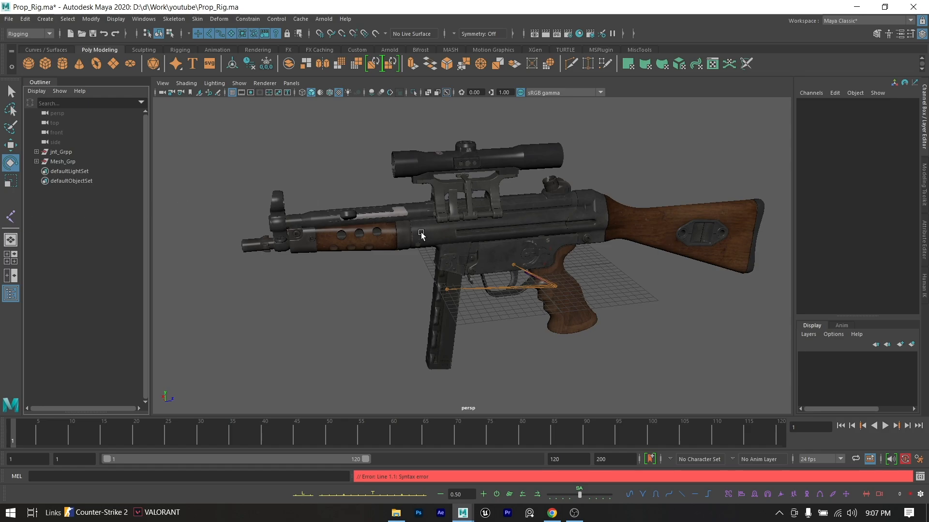
# - Create a NURBS circle at the origin and scale it uniformly to about 15.1 around the gun
pyautogui.click(45, 49)
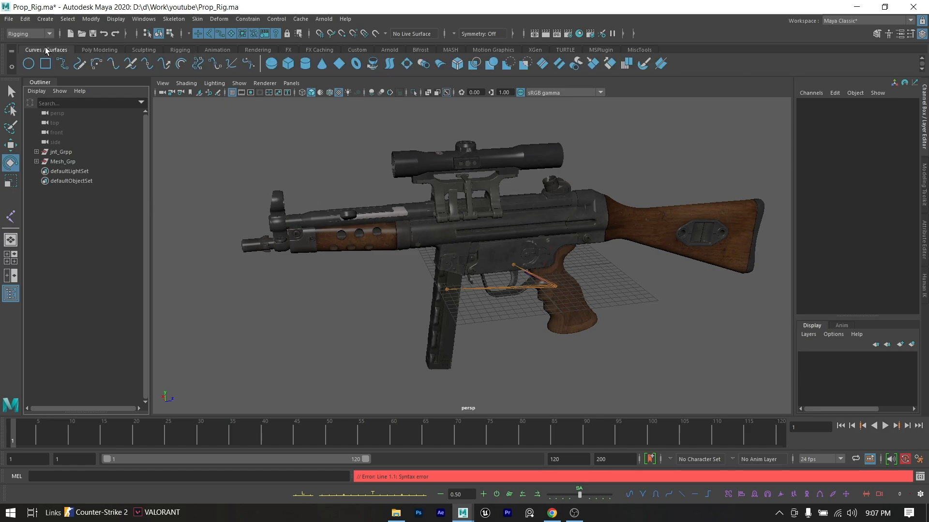
pyautogui.click(27, 64)
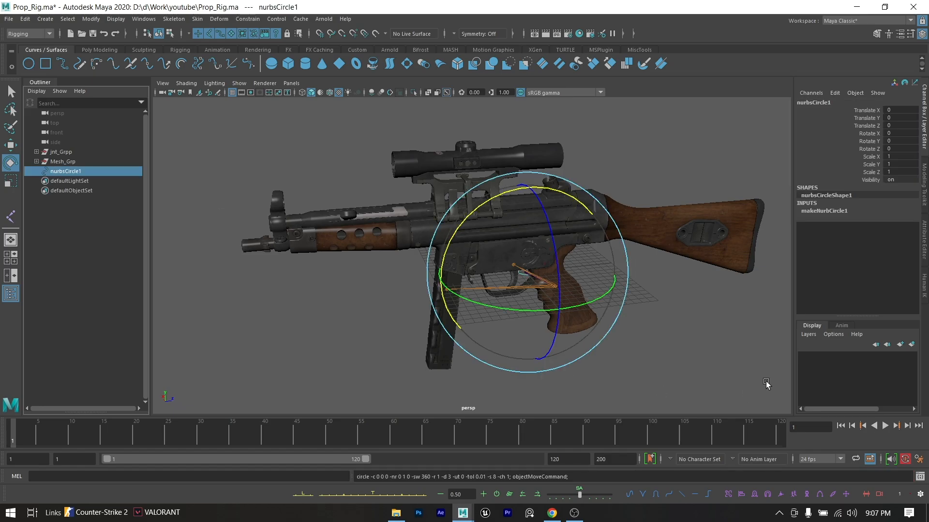
pyautogui.press('r')
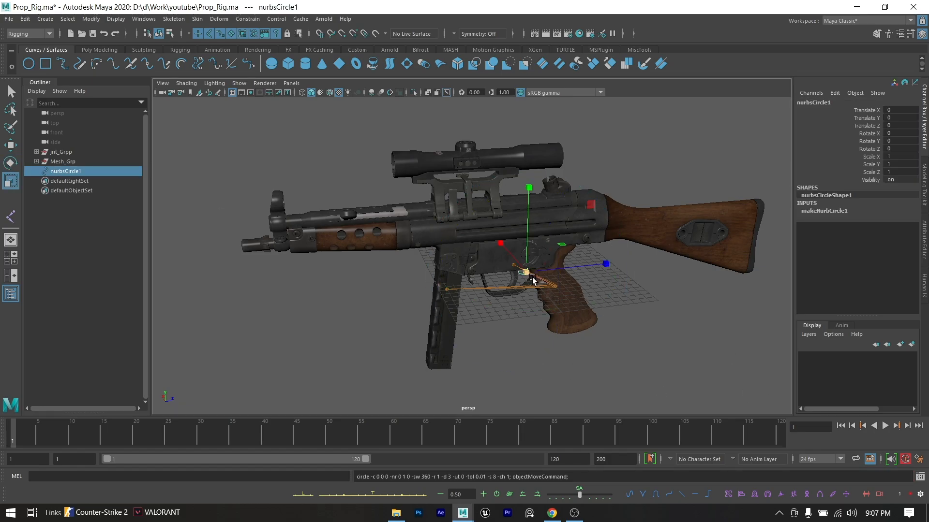
pyautogui.moveTo(527, 274); pyautogui.dragTo(685, 308)
pyautogui.moveTo(697, 308); pyautogui.dragTo(691, 336)
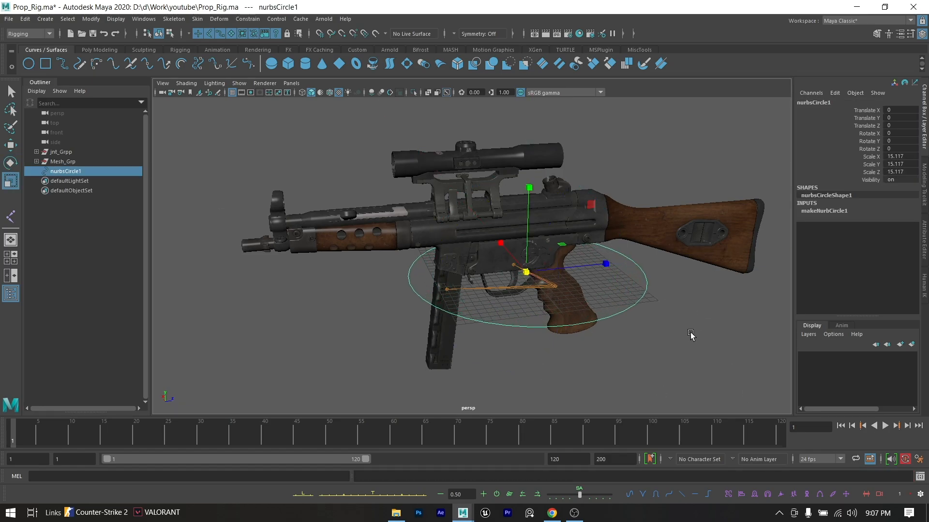
pyautogui.click(668, 336)
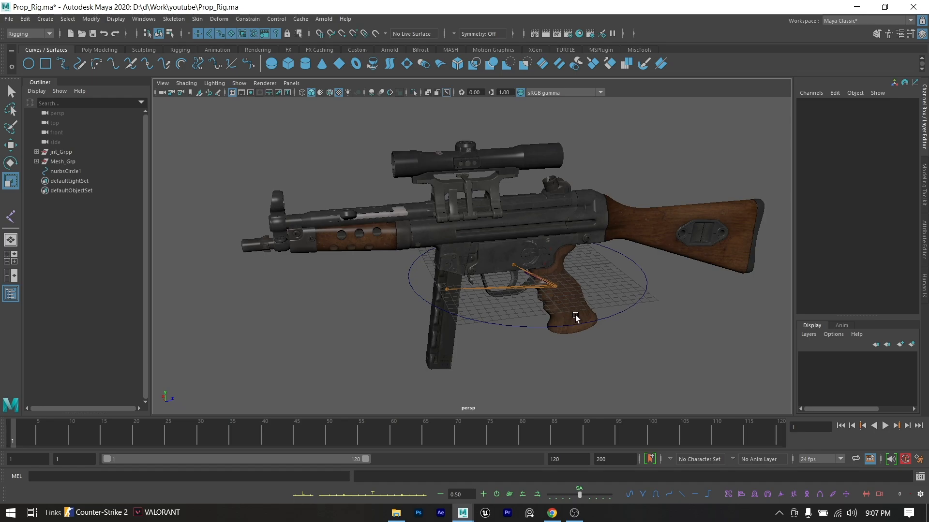
# - Group the NURBS circle, name the group Ctrl_Grp, and expand it in the Outliner
pyautogui.click(641, 296)
pyautogui.hotkey('ctrl', 'g')
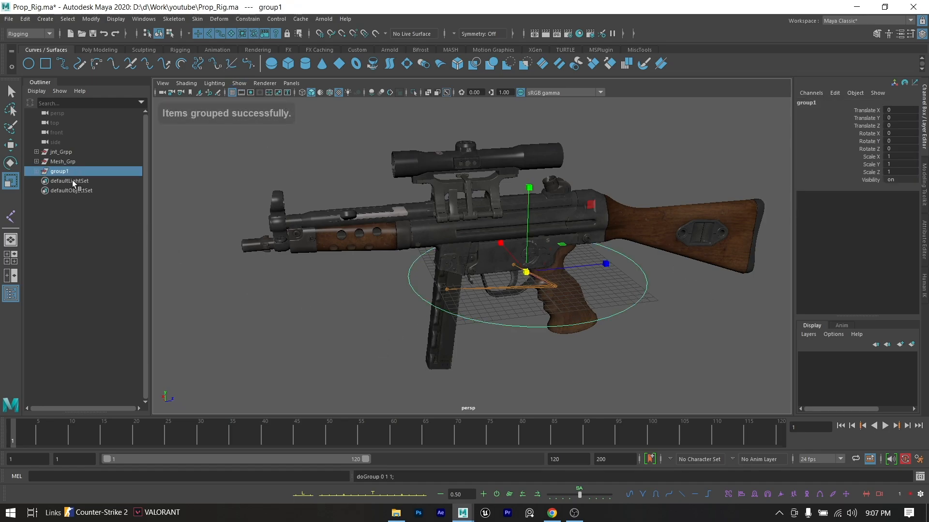
pyautogui.doubleClick(62, 172)
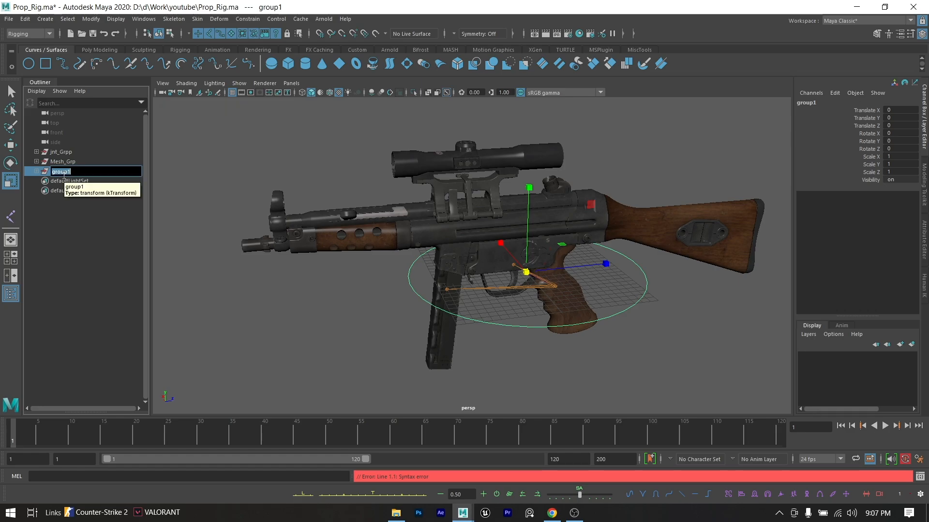
pyautogui.write('Ctrl_Grp')
pyautogui.click(85, 202)
pyautogui.click(36, 171)
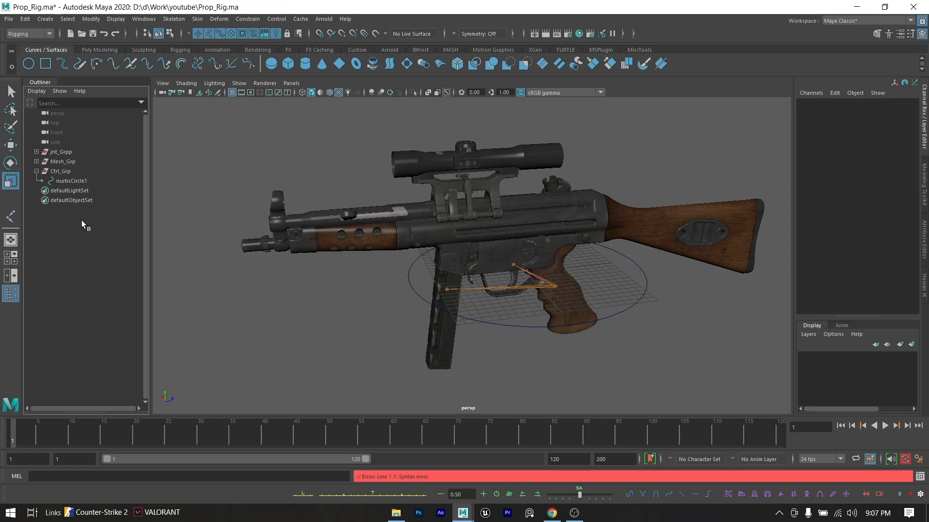
# - Rename the NURBS circle inside Ctrl_Grp as Root_Ctrl
pyautogui.doubleClick(87, 182)
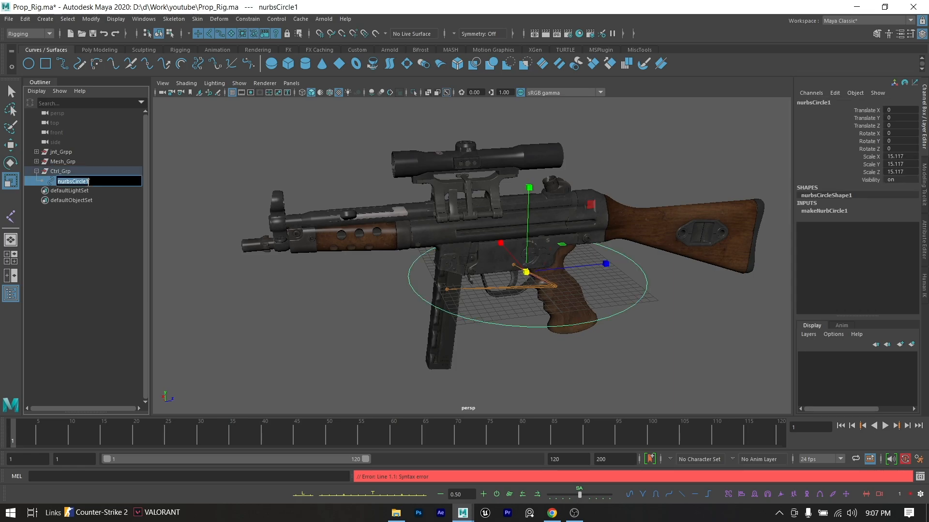
pyautogui.write('R')
pyautogui.write('oot_Ctrl')
pyautogui.click(86, 224)
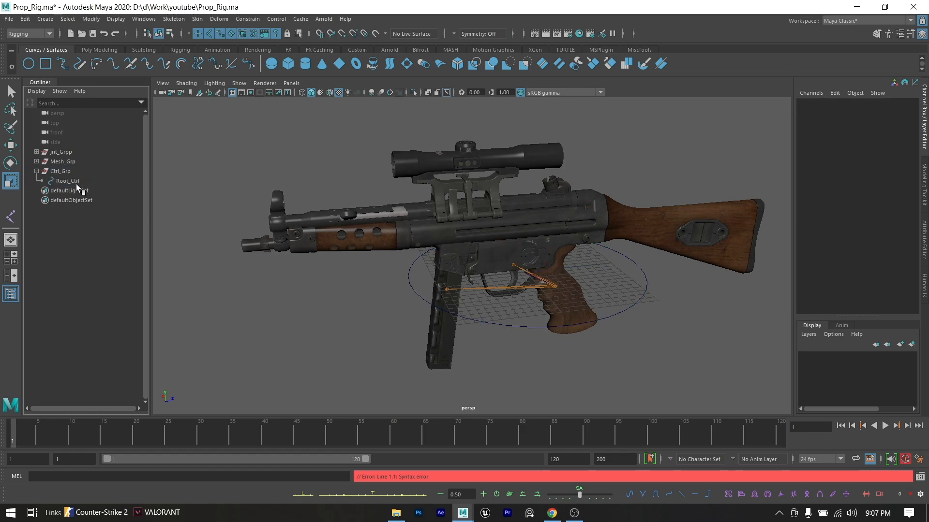
# - Duplicate the Root_Ctrl circle and move the copy about 5.4 units in Z toward the stock
pyautogui.click(77, 182)
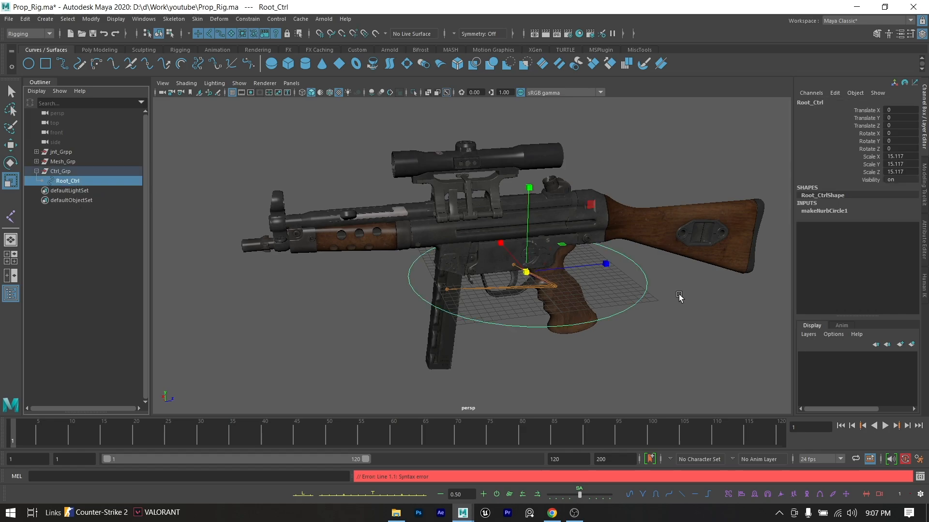
pyautogui.click(642, 305)
pyautogui.click(635, 307)
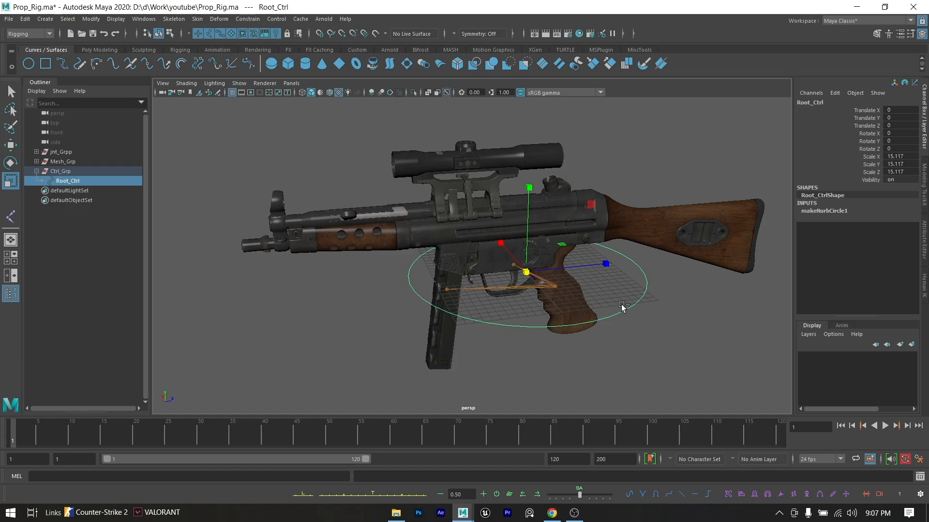
pyautogui.hotkey('ctrl', 'd')
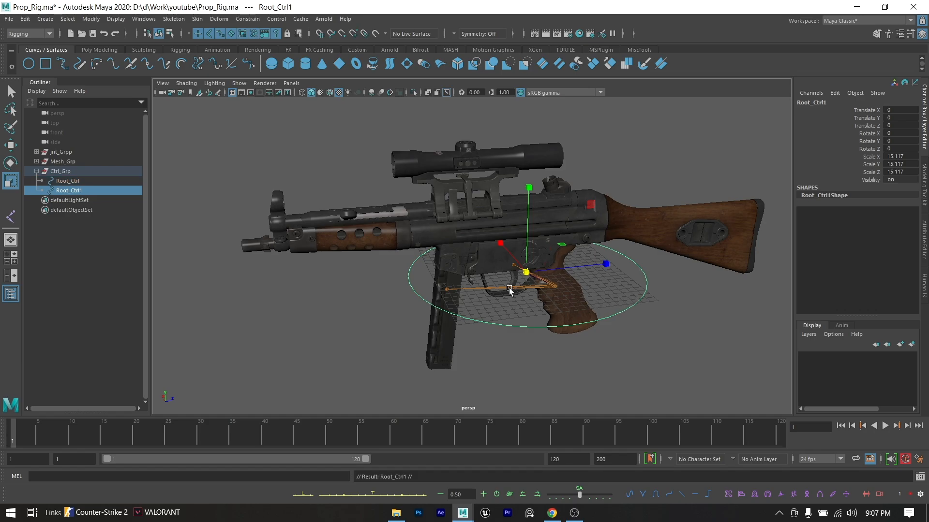
pyautogui.press('w')
pyautogui.moveTo(557, 263); pyautogui.dragTo(594, 257)
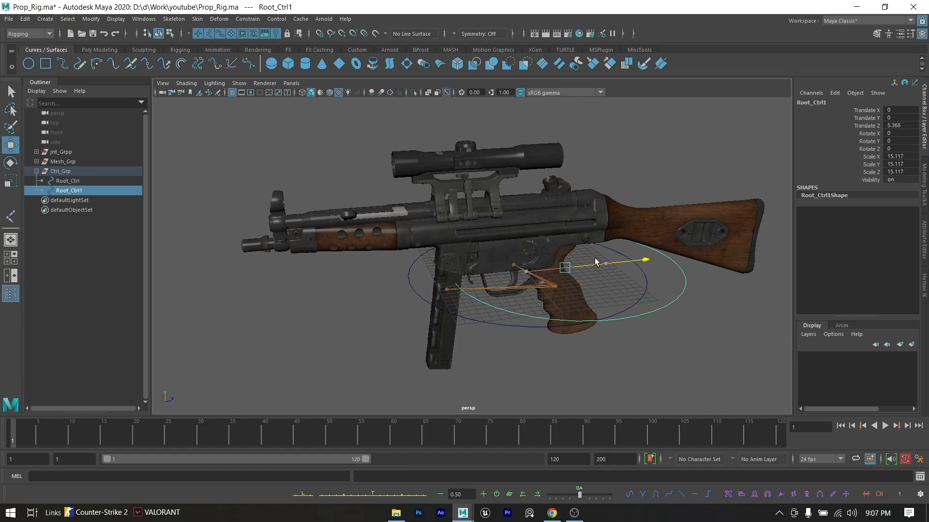
# - Match all transforms of the duplicated control circle to StockJnt at the grip
pyautogui.scroll(3, 593, 258)
pyautogui.scroll(5, 508, 241)
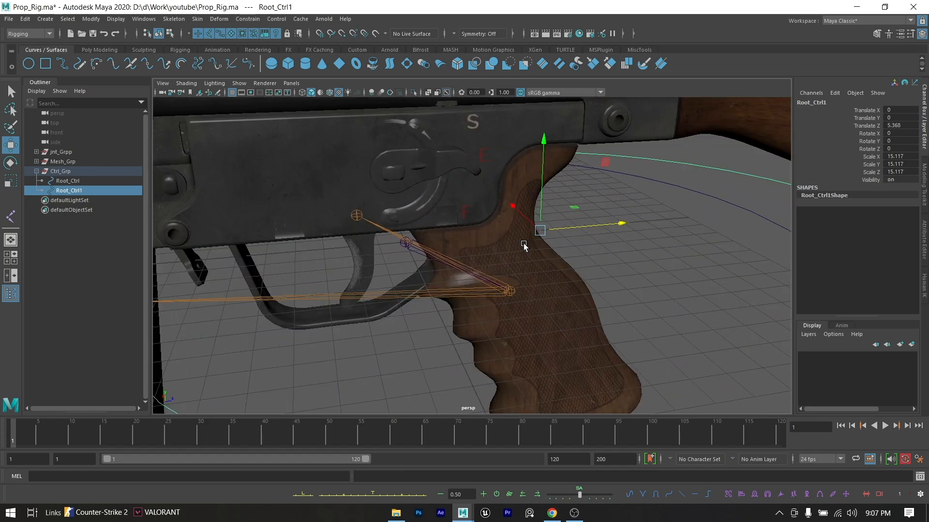
pyautogui.click(514, 288)
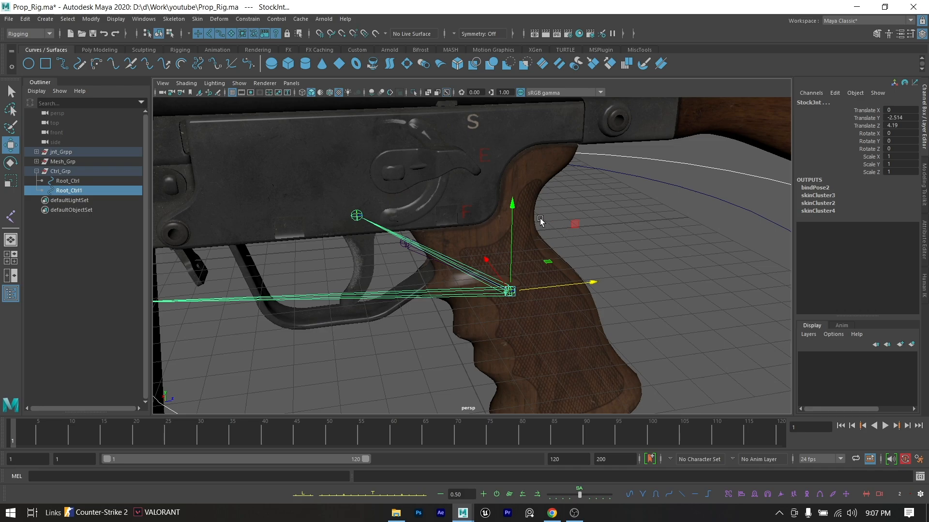
pyautogui.scroll(-4, 540, 221)
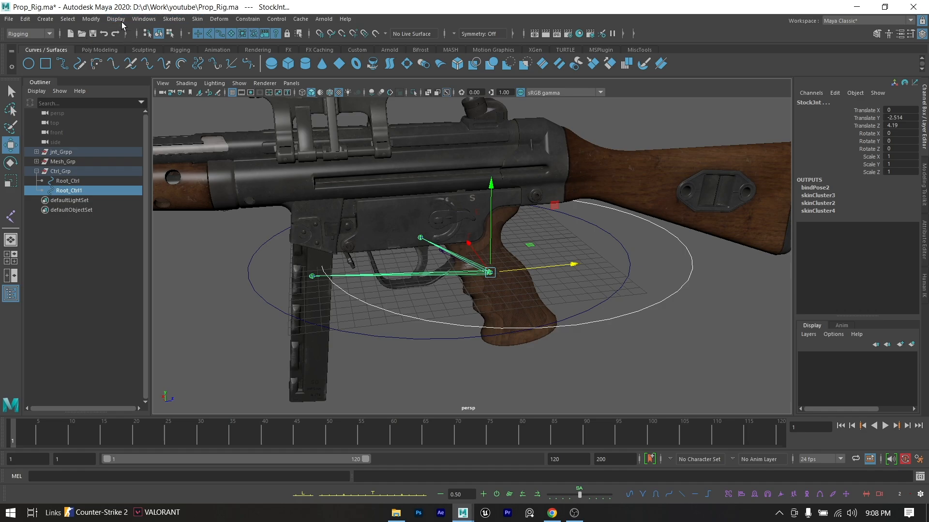
pyautogui.click(91, 18)
pyautogui.moveTo(139, 74)
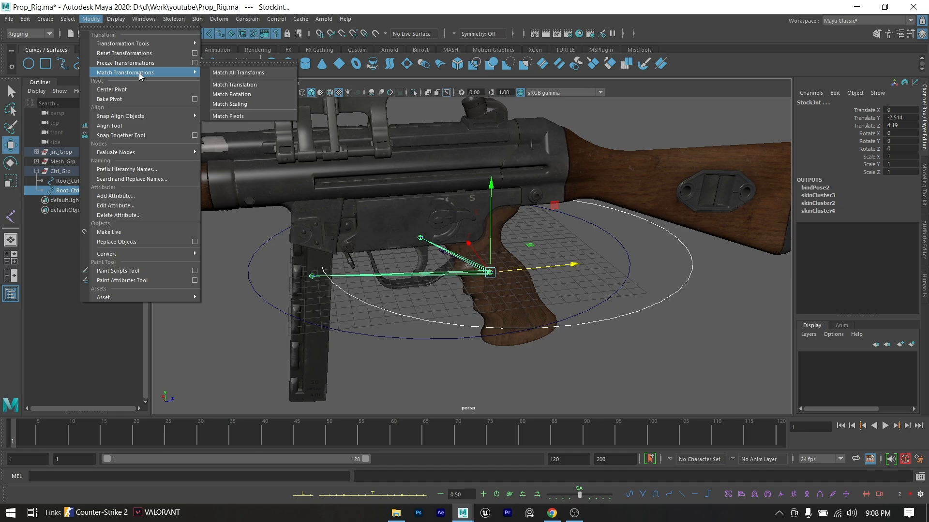
pyautogui.click(243, 72)
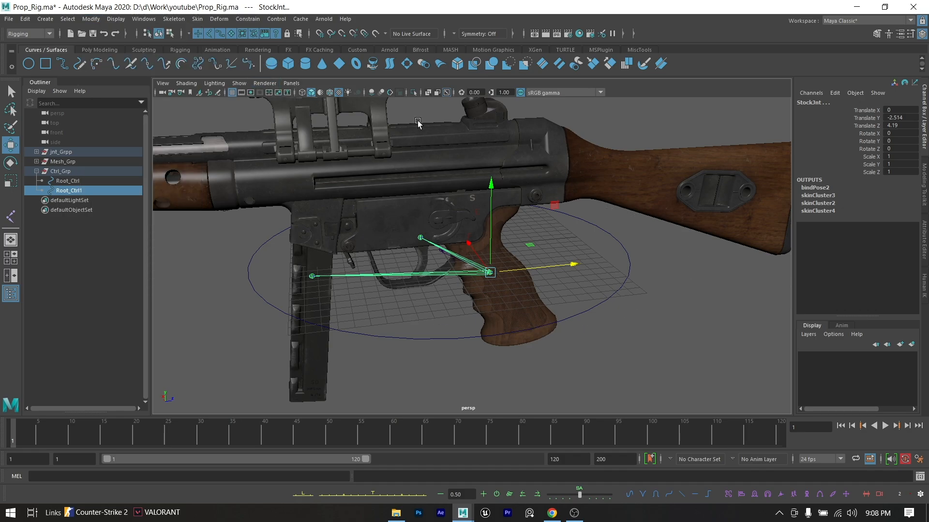
# - Scale the duplicated control circle at the grip uniformly to about 5.8
pyautogui.click(69, 191)
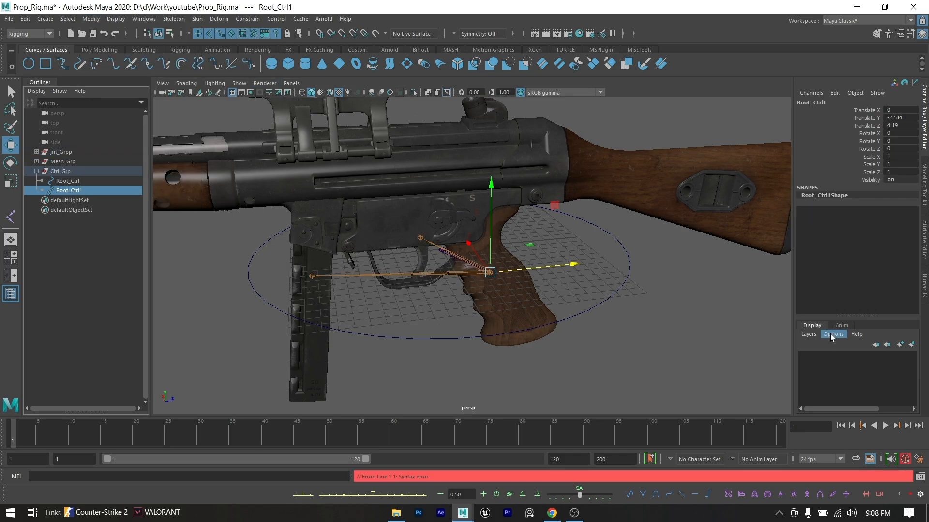
pyautogui.press('r')
pyautogui.moveTo(490, 272); pyautogui.dragTo(558, 289)
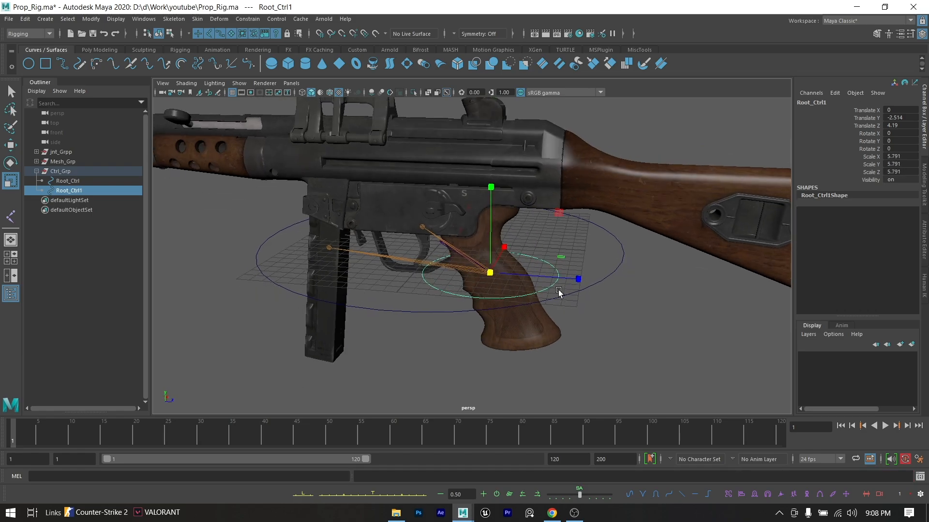
# - Rotate the grip's control circle about -108.5 degrees in X and scale it to about 3.4, 8.1, 8.1 around the grip
pyautogui.press('e')
pyautogui.moveTo(554, 219); pyautogui.dragTo(340, 190)
pyautogui.keyDown('alt'); pyautogui.moveTo(472, 217); pyautogui.dragTo(431, 221); pyautogui.keyUp('alt')
pyautogui.press('r')
pyautogui.moveTo(501, 283); pyautogui.dragTo(597, 309)
pyautogui.click(603, 327)
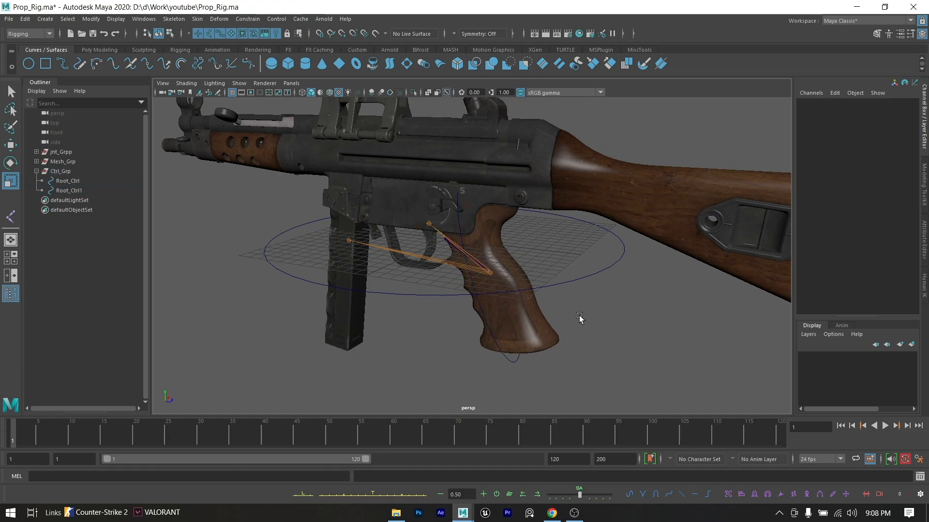
pyautogui.scroll(2, 527, 313)
pyautogui.keyDown('alt'); pyautogui.moveTo(528, 314); pyautogui.dragTo(542, 319); pyautogui.keyUp('alt')
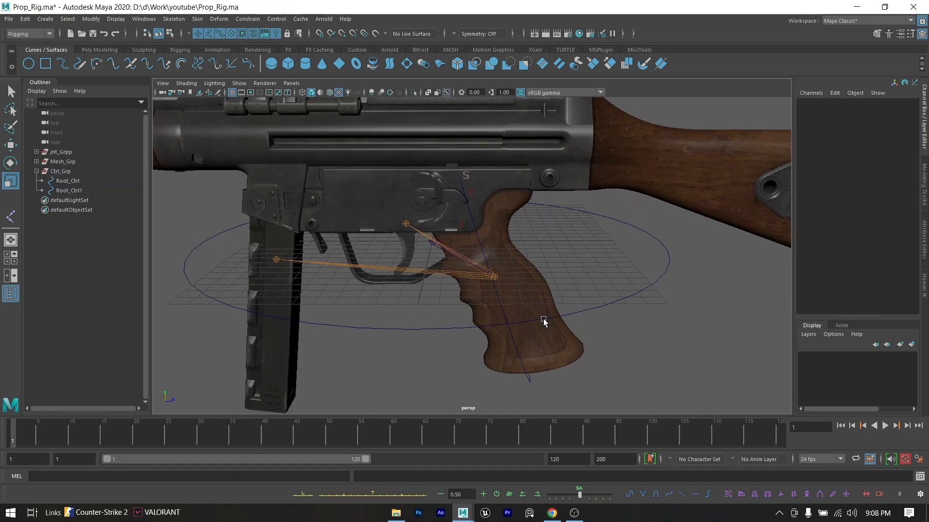
# - Freeze the translate, rotate and scale transformations of the large Root_Ctrl circle
pyautogui.click(500, 305)
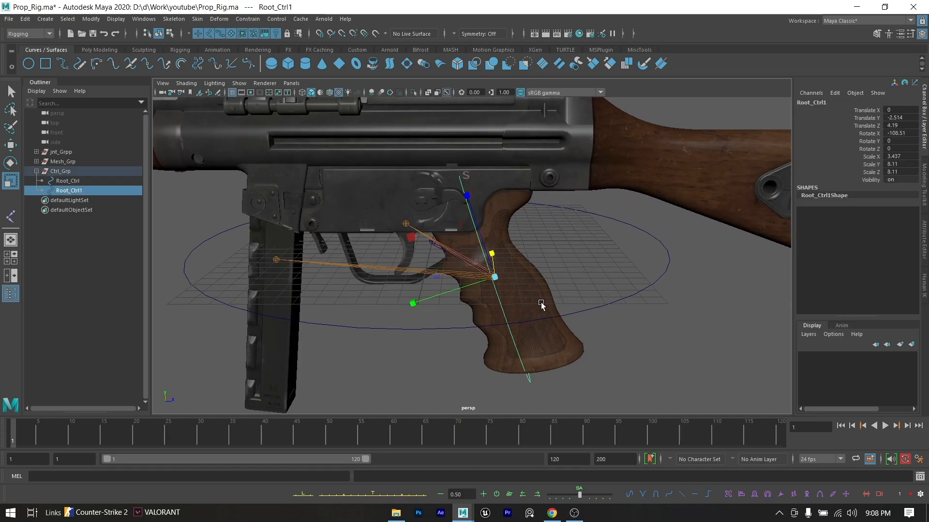
pyautogui.click(623, 299)
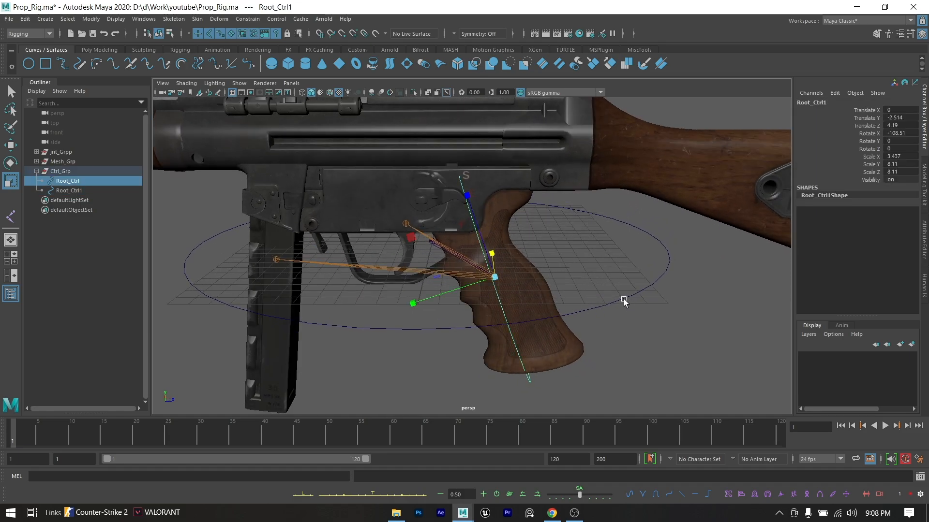
pyautogui.click(97, 20)
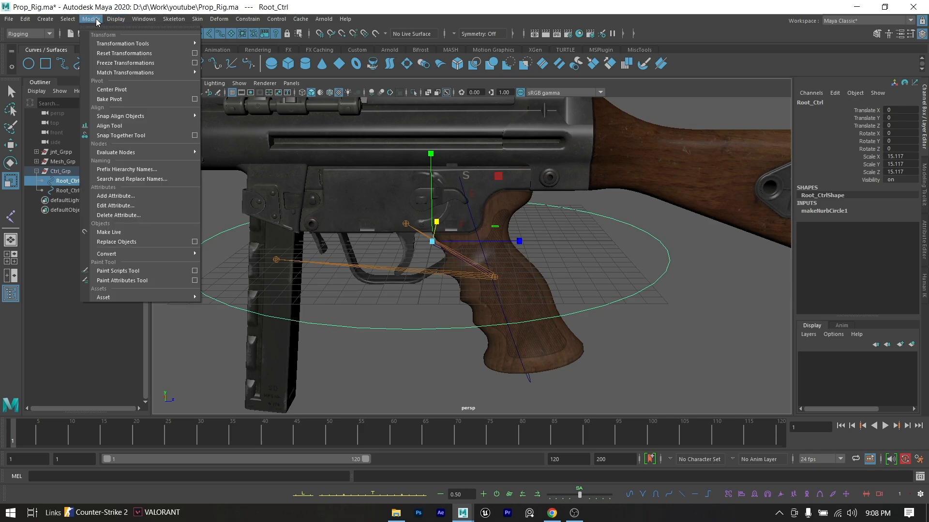
pyautogui.click(194, 62)
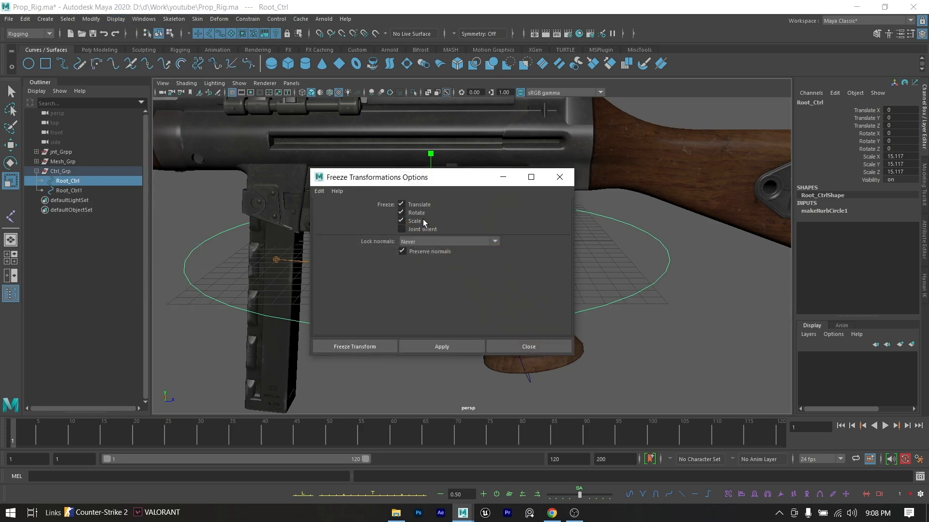
pyautogui.click(369, 346)
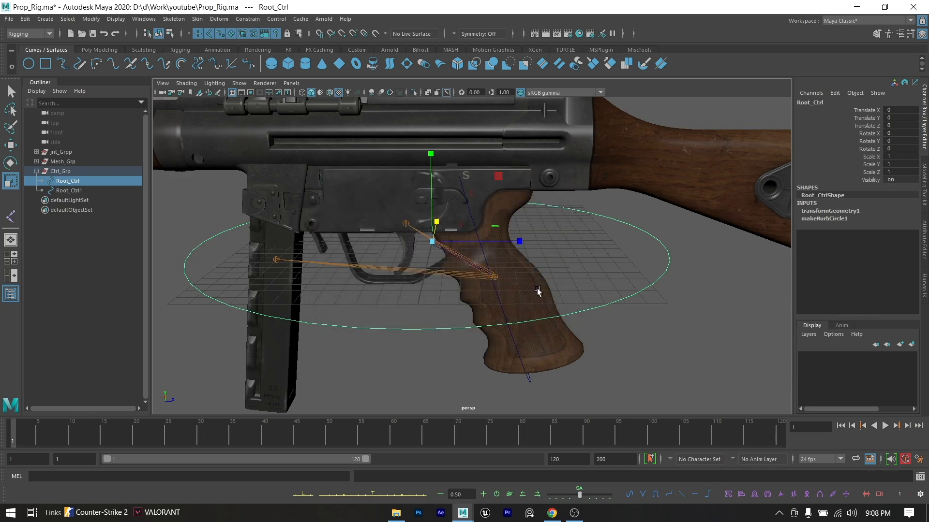
# - Group the grip's control circle and name the new group Stock_extra_Grp
pyautogui.click(528, 341)
pyautogui.click(518, 353)
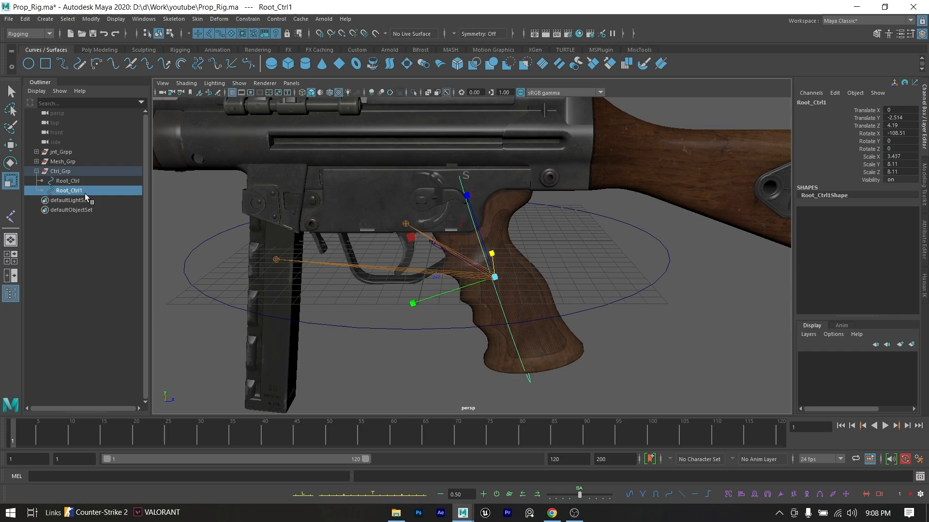
pyautogui.hotkey('ctrl', 'g')
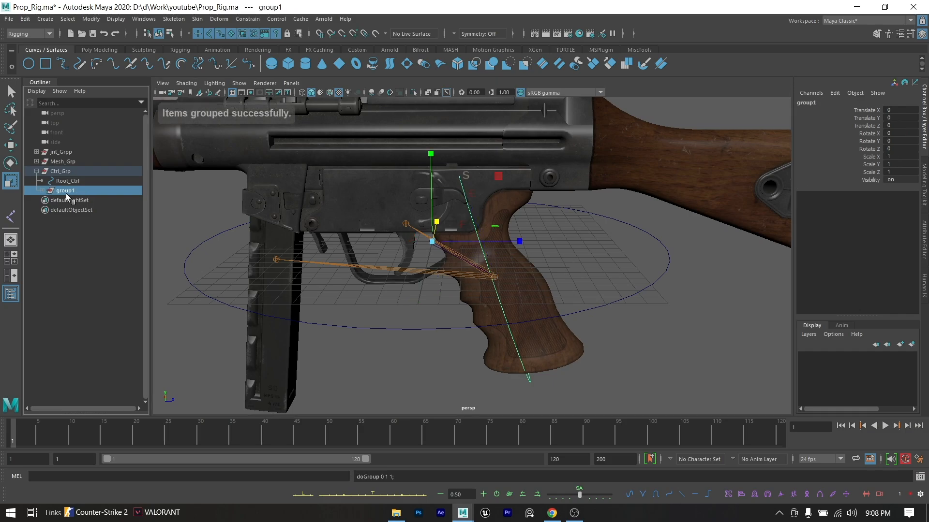
pyautogui.click(43, 192)
pyautogui.doubleClick(68, 191)
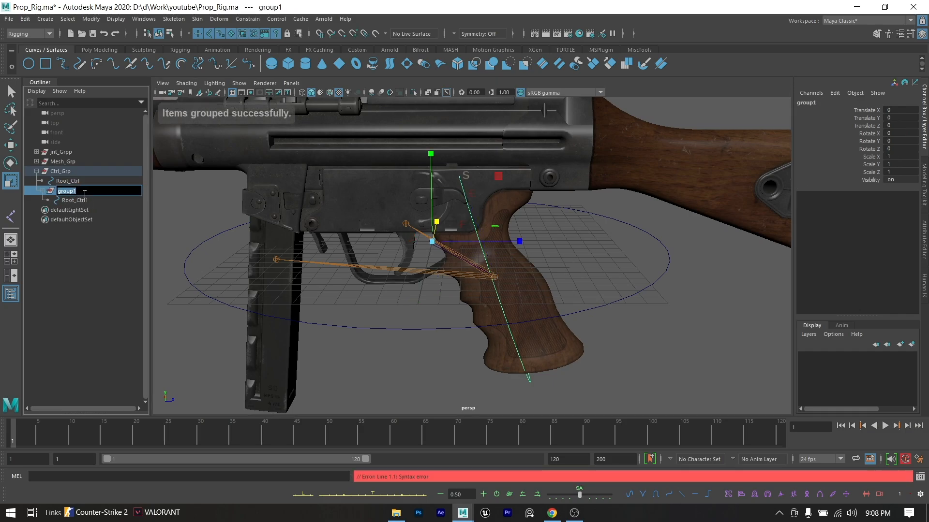
pyautogui.write('Stock_extra_Grp')
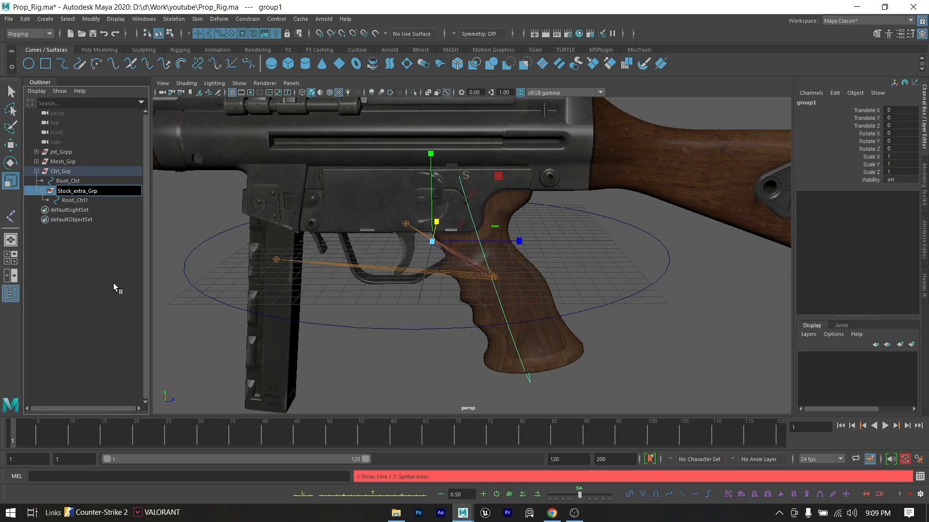
pyautogui.press('Return')
# - Rename the circle inside Stock_extra_Grp as Stock_Ctrl
pyautogui.click(84, 200)
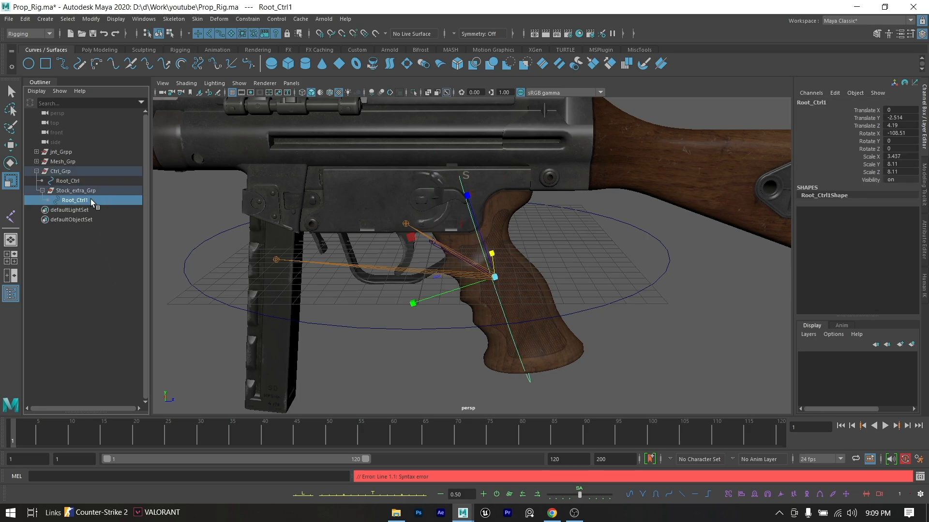
pyautogui.doubleClick(91, 199)
pyautogui.write('s')
pyautogui.press('BackSpace')
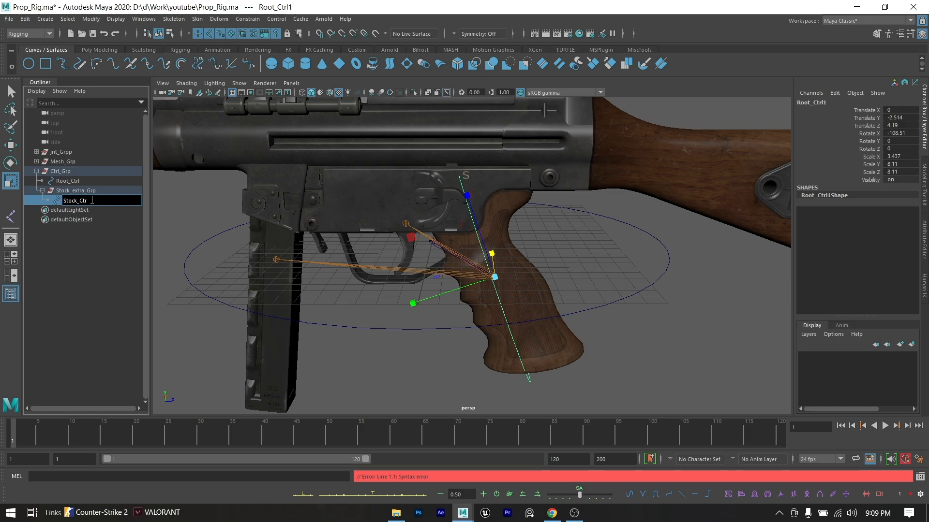
pyautogui.write('tock_Ctrl')
pyautogui.click(105, 295)
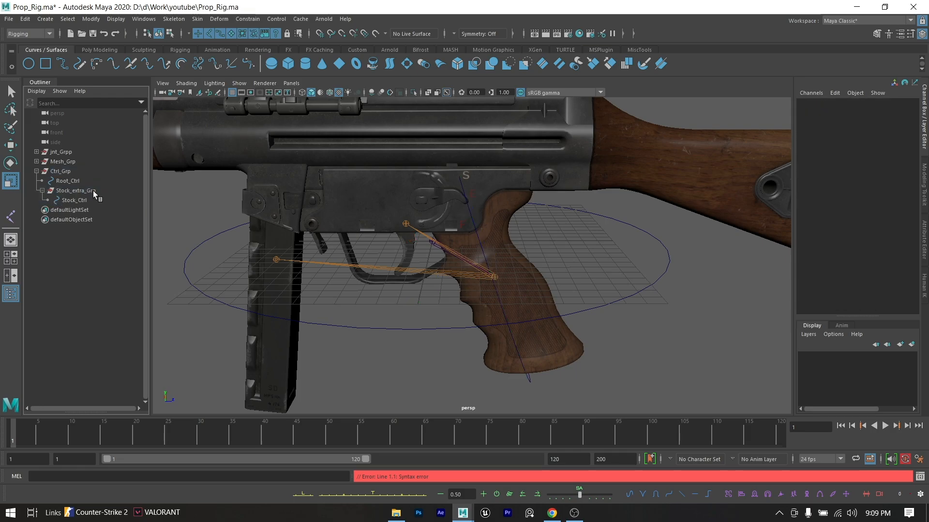
# - Match the rotation of Stock_extra_Grp to Stock_Ctrl and align the control's pivot with the stock joint in the grip
pyautogui.click(95, 200)
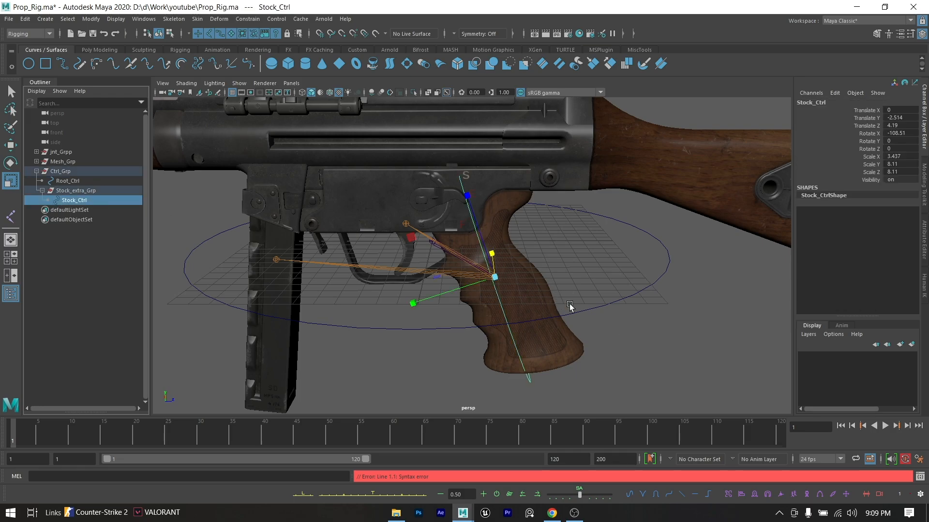
pyautogui.keyDown('ctrl'); pyautogui.click(80, 191); pyautogui.keyUp('ctrl')
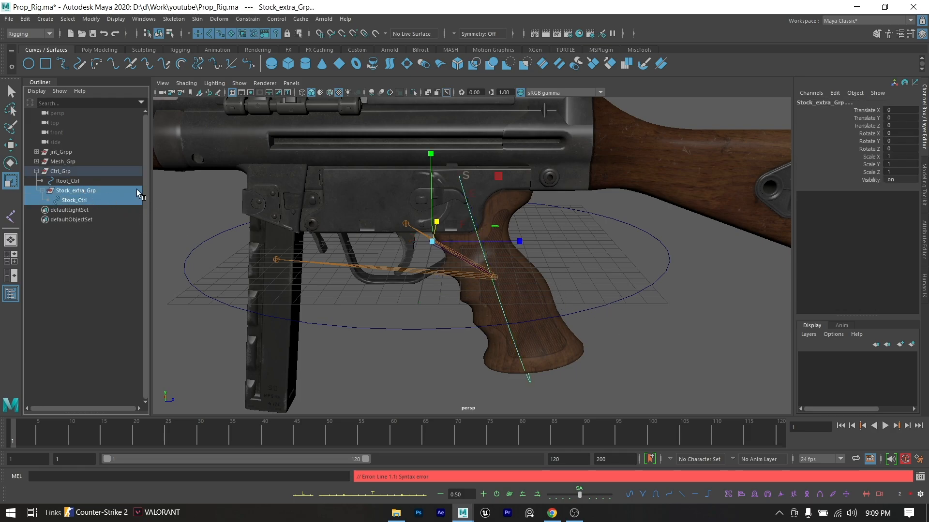
pyautogui.click(92, 18)
pyautogui.moveTo(132, 73)
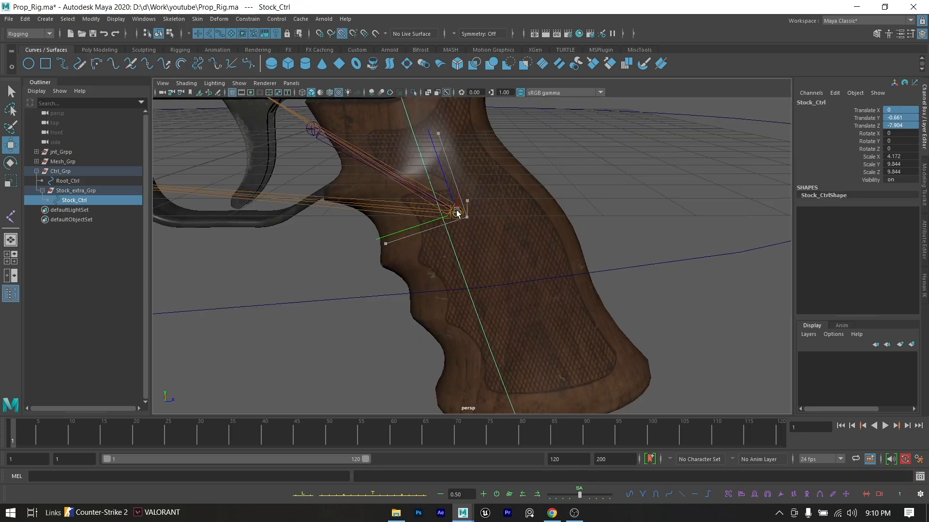
pyautogui.keyDown('alt'); pyautogui.moveTo(457, 213); pyautogui.dragTo(534, 233); pyautogui.keyUp('alt')
pyautogui.scroll(-5, 465, 236)
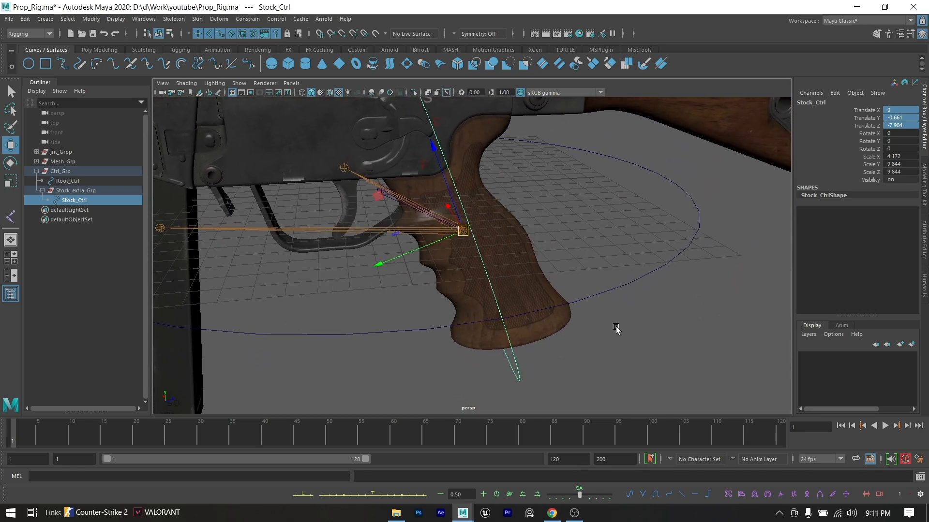
# - Freeze the transformations of Stock_Ctrl and reselect the circle in the viewport
pyautogui.click(542, 348)
pyautogui.click(512, 349)
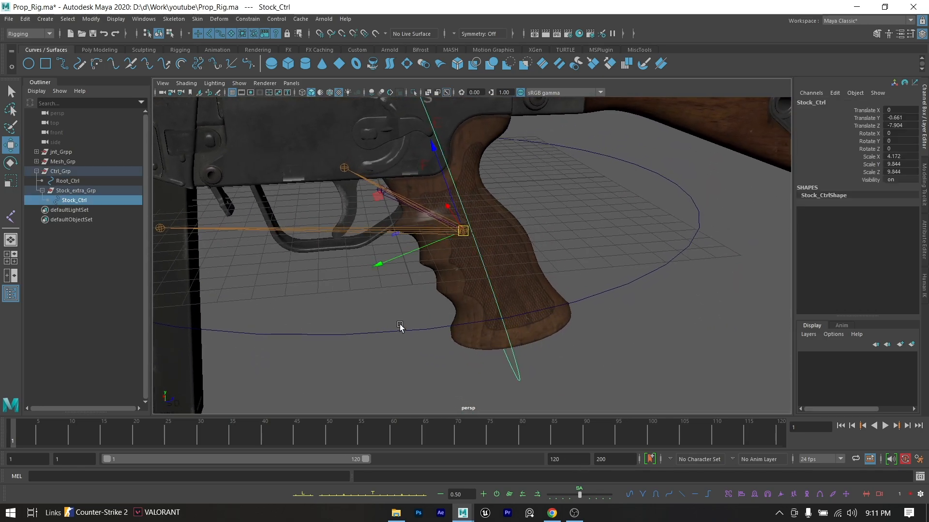
pyautogui.click(88, 21)
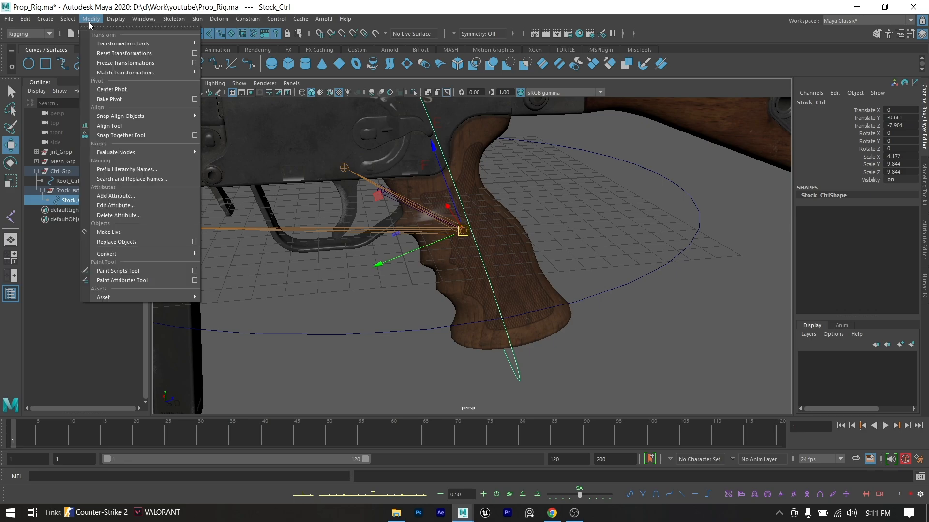
pyautogui.click(130, 62)
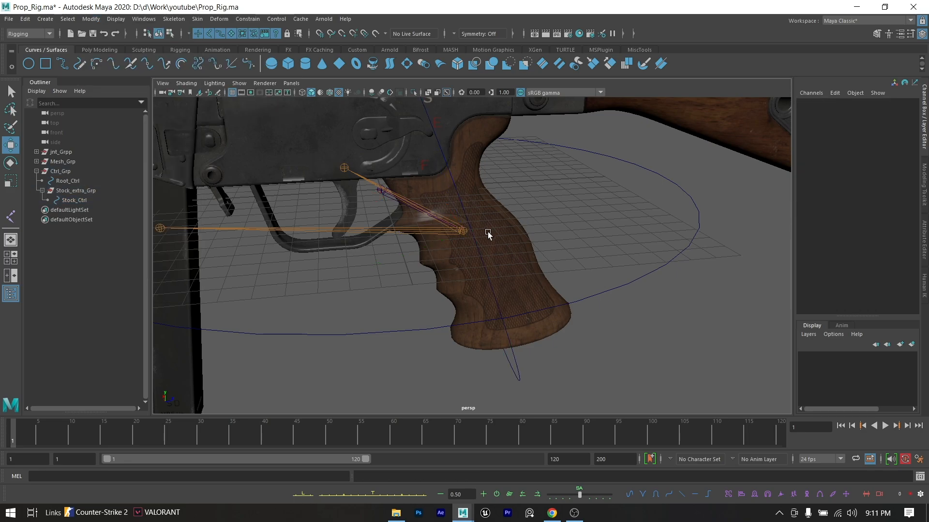
pyautogui.click(483, 215)
pyautogui.click(477, 247)
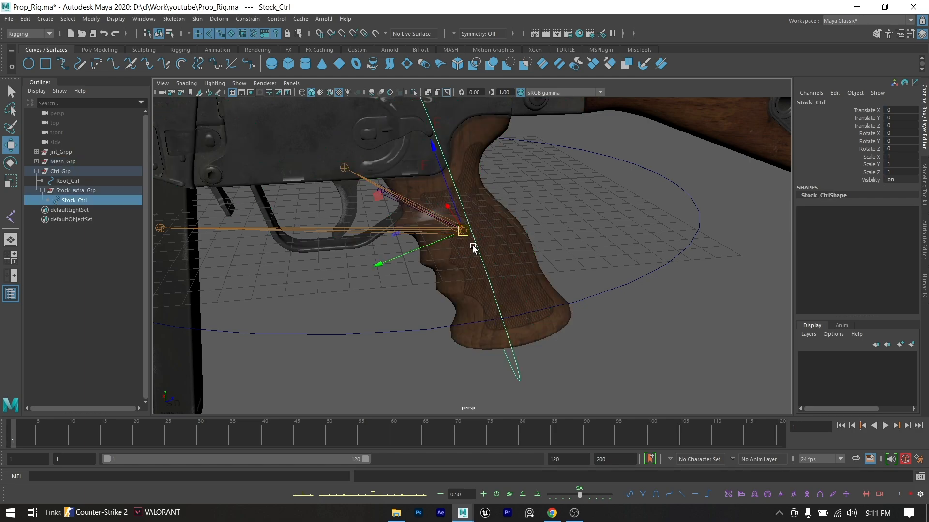
# - Try moving Stock_Ctrl along its local Y axis, undo the move, and inspect the channel values of its group and Root_Ctrl
pyautogui.scroll(-5, 475, 248)
pyautogui.moveTo(433, 261); pyautogui.dragTo(391, 229)
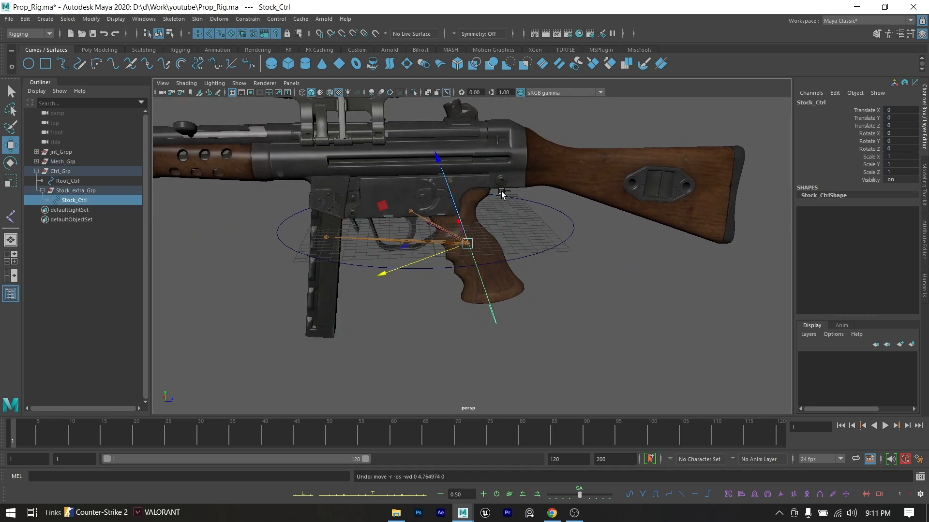
pyautogui.click(98, 190)
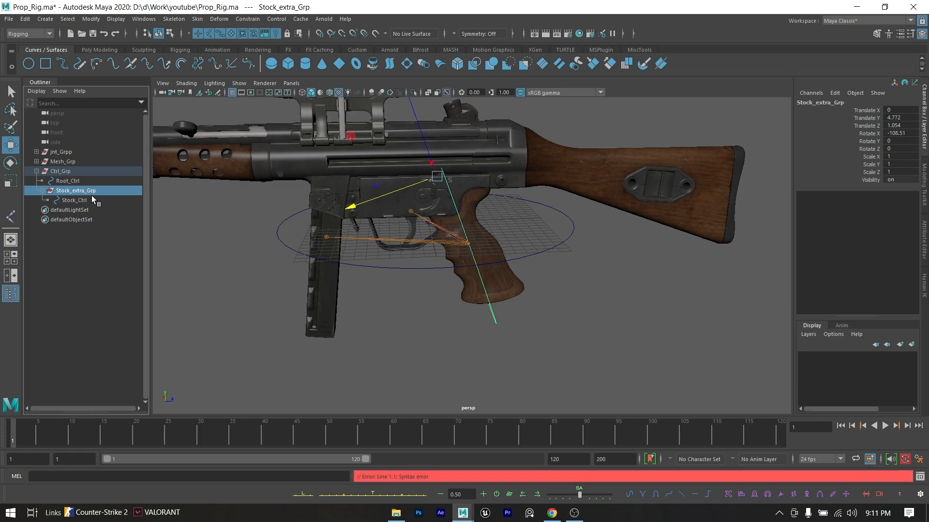
pyautogui.click(80, 201)
pyautogui.scroll(2, 484, 241)
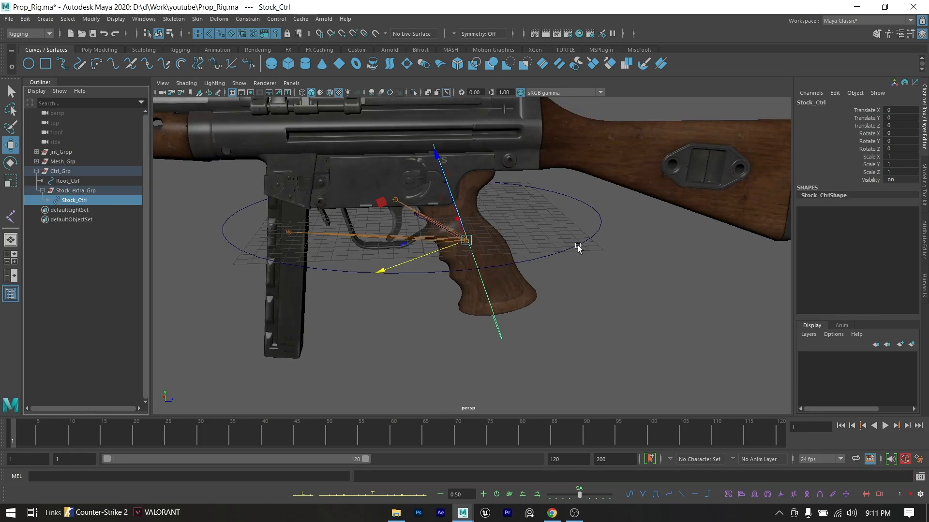
pyautogui.click(575, 246)
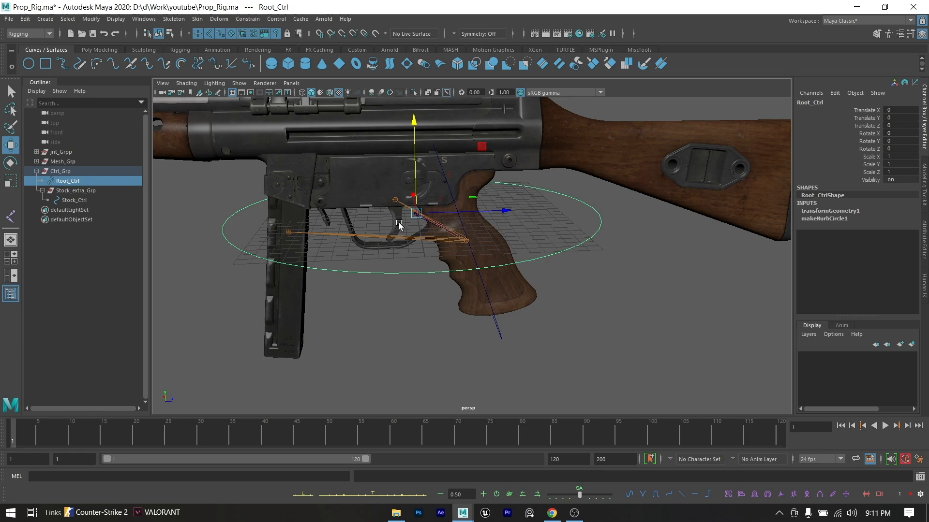
pyautogui.keyDown('alt'); pyautogui.moveTo(534, 221); pyautogui.dragTo(545, 259, button='middle'); pyautogui.keyUp('alt')
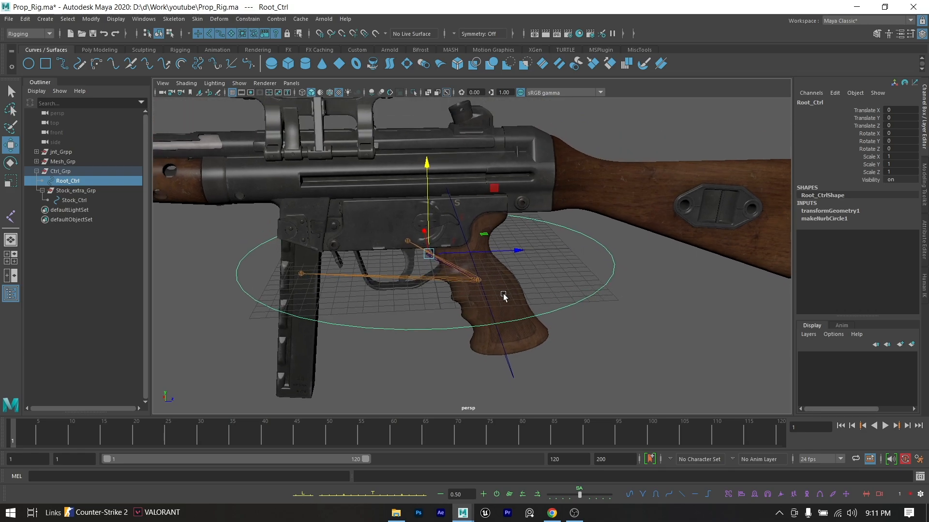
# - Try moving Stock_Ctrl along the world Z axis, undo the move, and return the Move tool to object axis orientation
pyautogui.click(488, 305)
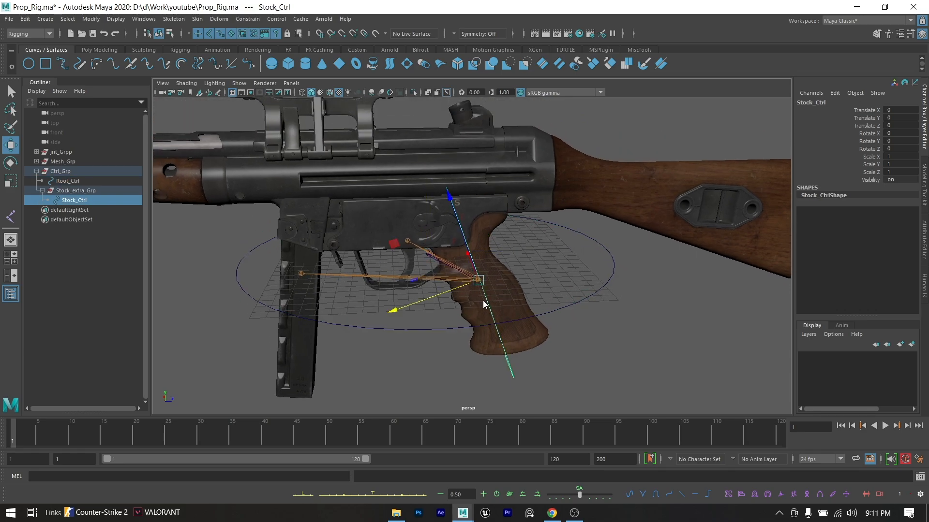
pyautogui.press('w')
pyautogui.moveTo(483, 301); pyautogui.dragTo(414, 299)
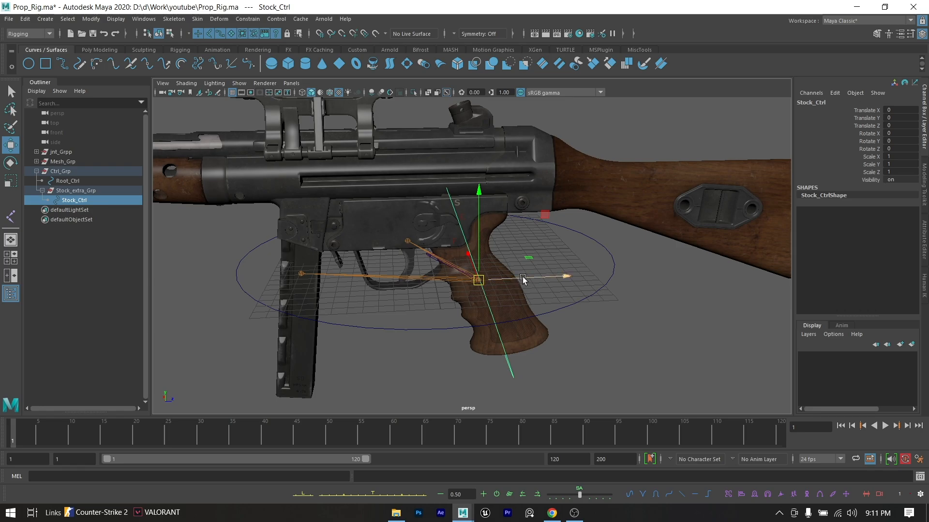
pyautogui.moveTo(522, 277); pyautogui.dragTo(579, 278)
pyautogui.hotkey('ctrl', 'z')
pyautogui.press('w')
pyautogui.moveTo(484, 294); pyautogui.dragTo(441, 277)
pyautogui.click(630, 319)
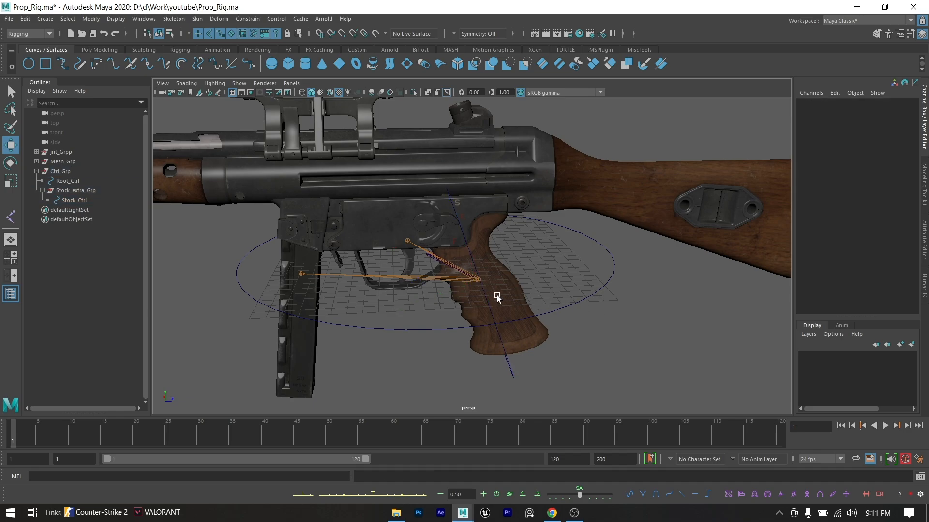
pyautogui.click(485, 296)
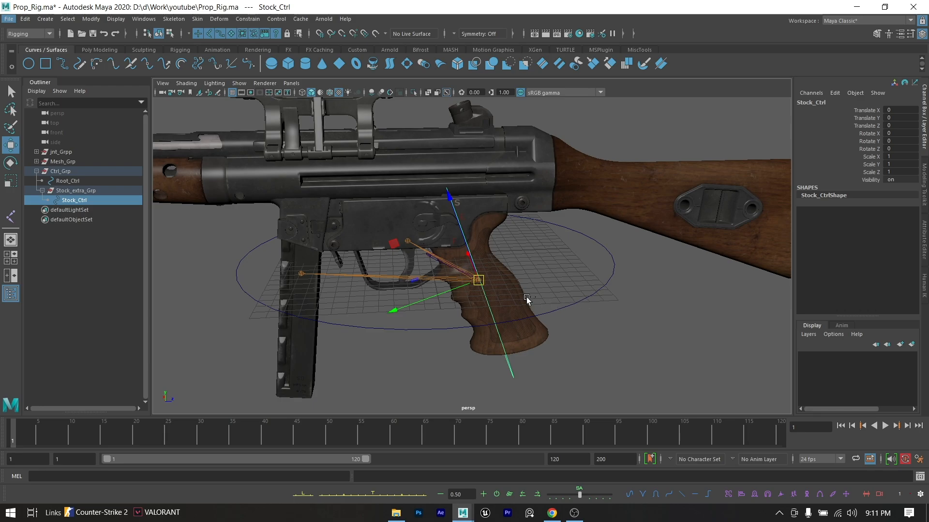
# - Duplicate the Root_Ctrl circle to make another control curve
pyautogui.click(558, 308)
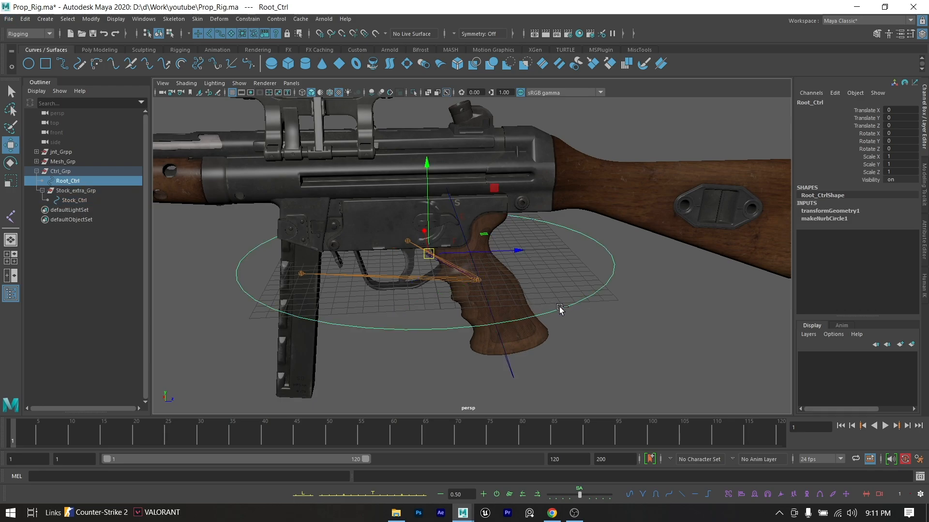
pyautogui.hotkey('ctrl', 'd')
pyautogui.scroll(4, 493, 290)
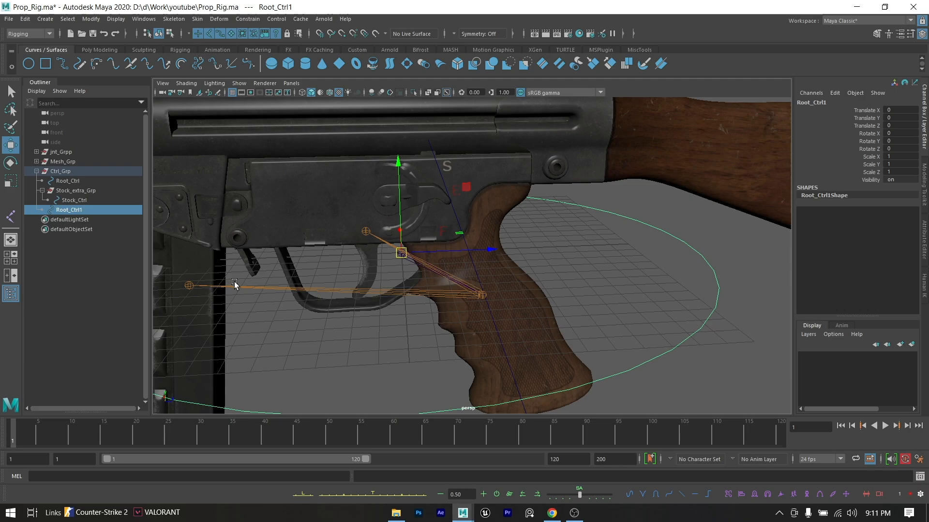
# - Match all transforms of the duplicated circle Root_Ctrl1 to the magazine joint
pyautogui.click(188, 285)
pyautogui.keyDown('alt'); pyautogui.moveTo(252, 311); pyautogui.dragTo(242, 164); pyautogui.keyUp('alt')
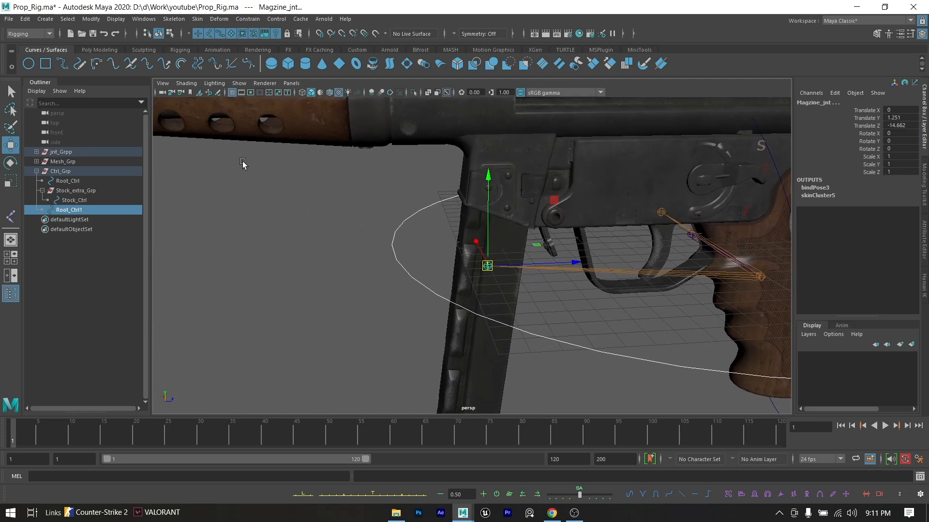
pyautogui.click(91, 18)
pyautogui.moveTo(167, 74)
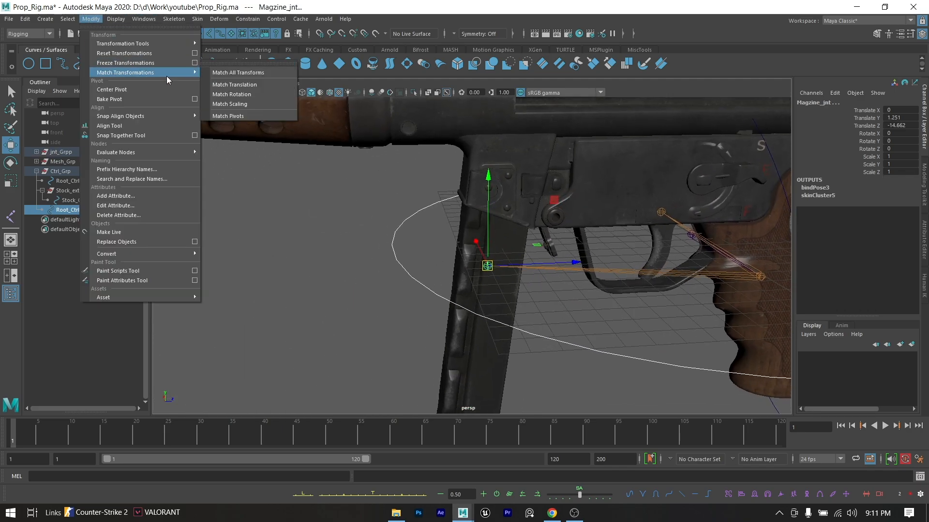
pyautogui.click(218, 74)
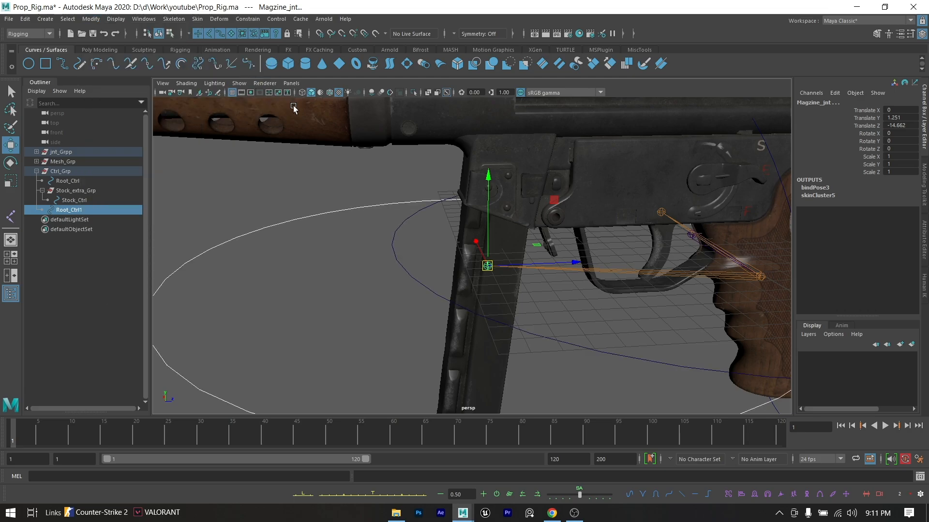
# - Scale the Root_Ctrl1 circle down uniformly to about 0.374 around the magazine joint
pyautogui.click(337, 180)
pyautogui.click(331, 212)
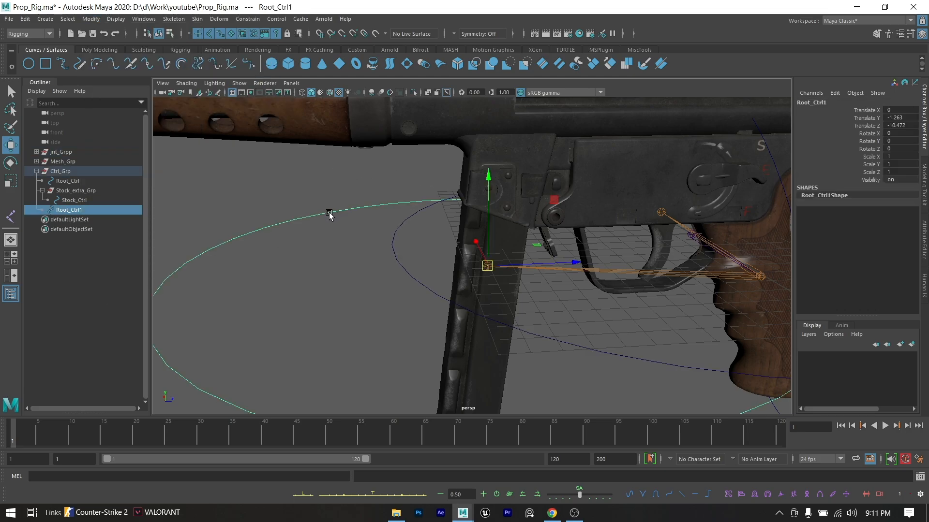
pyautogui.press('r')
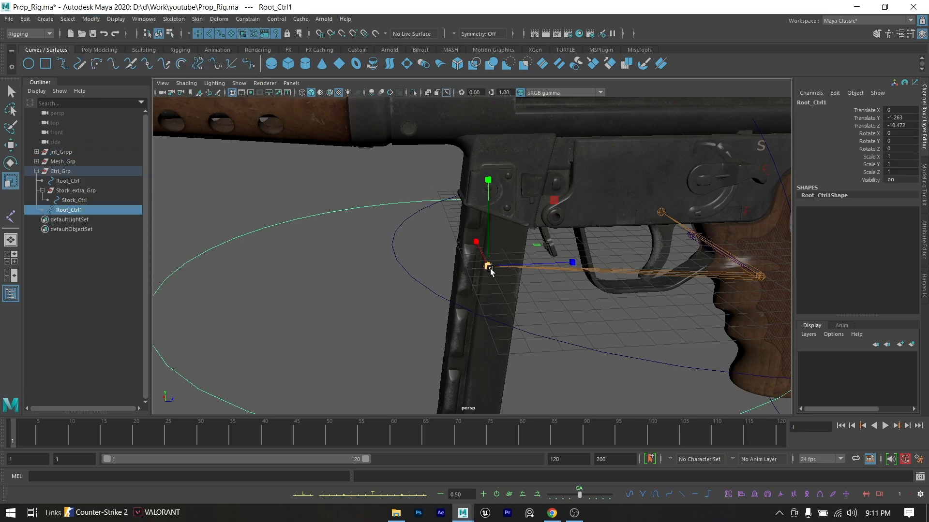
pyautogui.moveTo(487, 266); pyautogui.dragTo(180, 260)
pyautogui.keyDown('alt'); pyautogui.moveTo(354, 261); pyautogui.dragTo(439, 231); pyautogui.keyUp('alt')
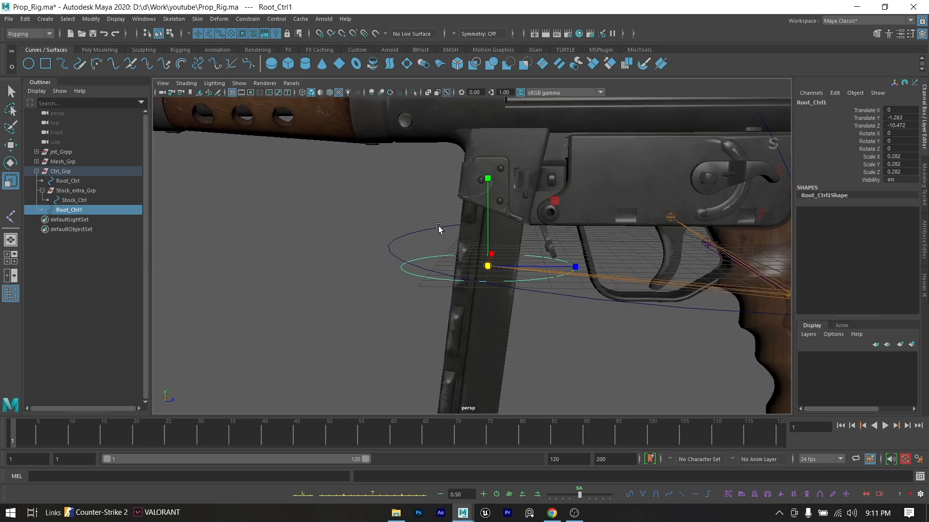
pyautogui.press('e')
pyautogui.press('r')
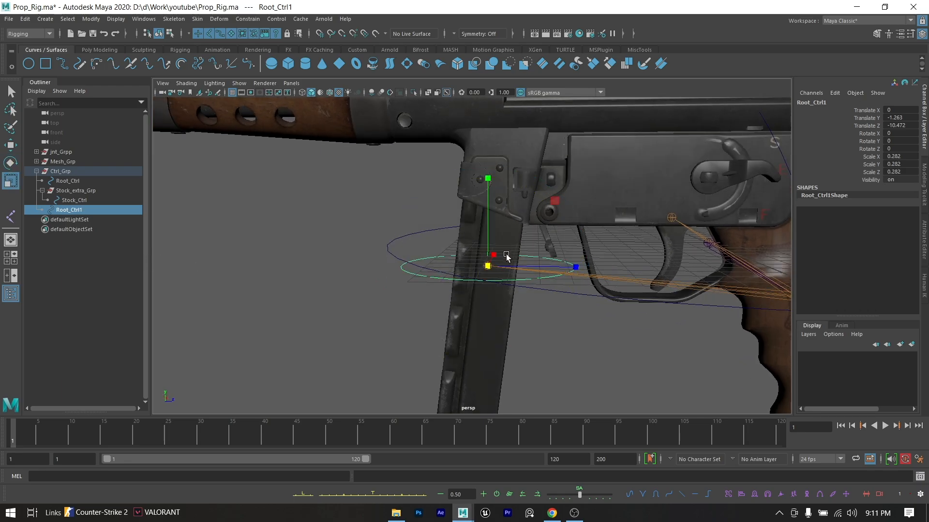
pyautogui.moveTo(489, 265); pyautogui.dragTo(533, 272)
# - Rotate the Root_Ctrl1 circle about -82.6 degrees around X and scale it to about 0.43 along Z
pyautogui.press('e')
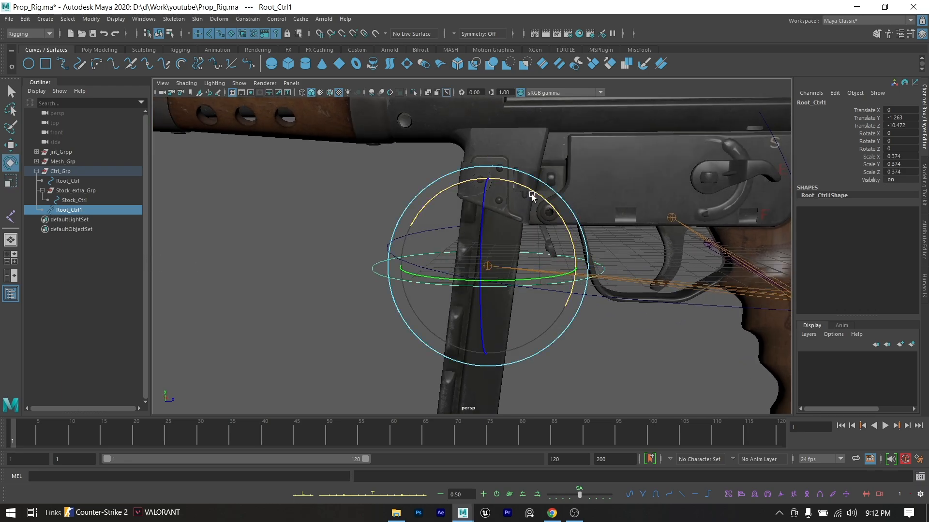
pyautogui.moveTo(532, 194); pyautogui.dragTo(490, 226)
pyautogui.press('r')
pyautogui.keyDown('alt'); pyautogui.moveTo(538, 280); pyautogui.dragTo(556, 221, button='middle'); pyautogui.keyUp('alt')
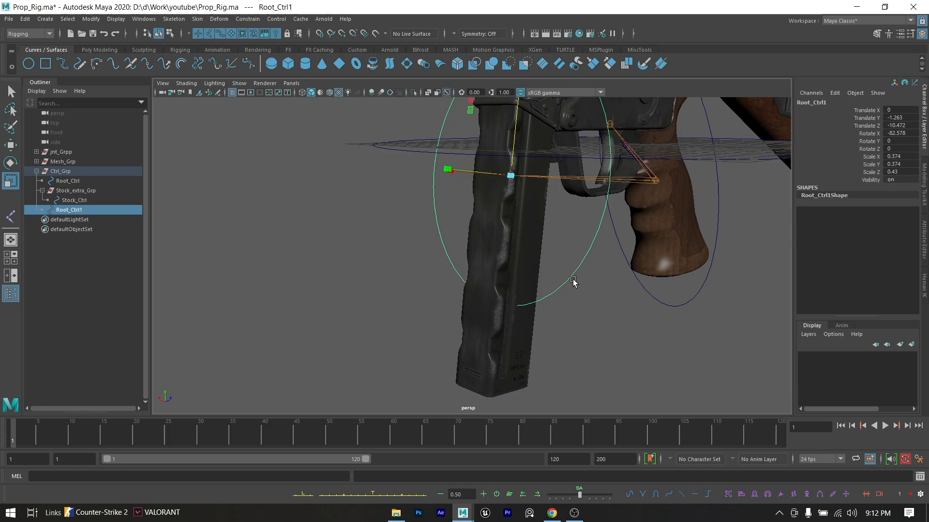
# - Move the circle's lower control vertices down so the curve reaches just below the magazine's base
pyautogui.moveTo(583, 284); pyautogui.dragTo(547, 276, button='right')
pyautogui.moveTo(565, 369); pyautogui.dragTo(409, 243)
pyautogui.moveTo(609, 371); pyautogui.dragTo(401, 247)
pyautogui.press('w')
pyautogui.moveTo(504, 241); pyautogui.dragTo(492, 344)
pyautogui.keyDown('alt'); pyautogui.moveTo(574, 290); pyautogui.dragTo(641, 273); pyautogui.keyUp('alt')
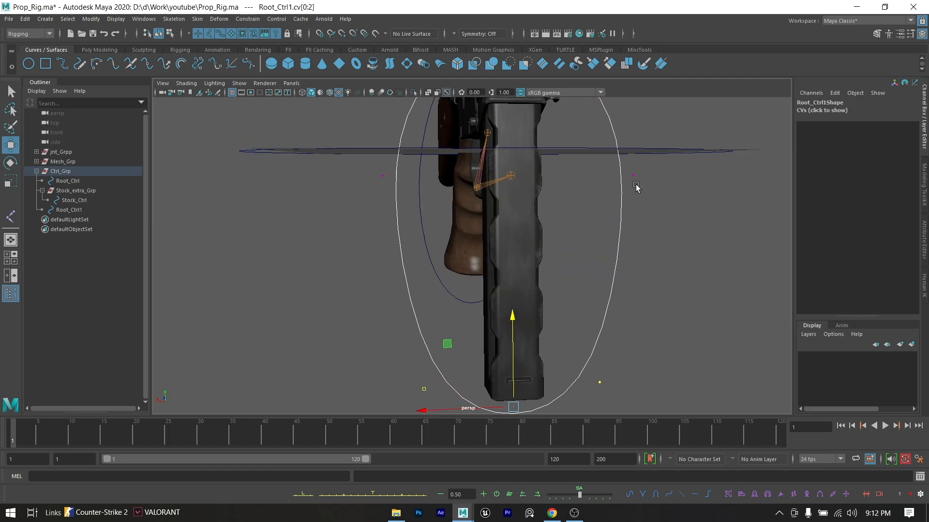
# - Scale the control vertices on both sides of the circle inward toward the magazine
pyautogui.click(587, 180)
pyautogui.moveTo(357, 164); pyautogui.dragTo(390, 194)
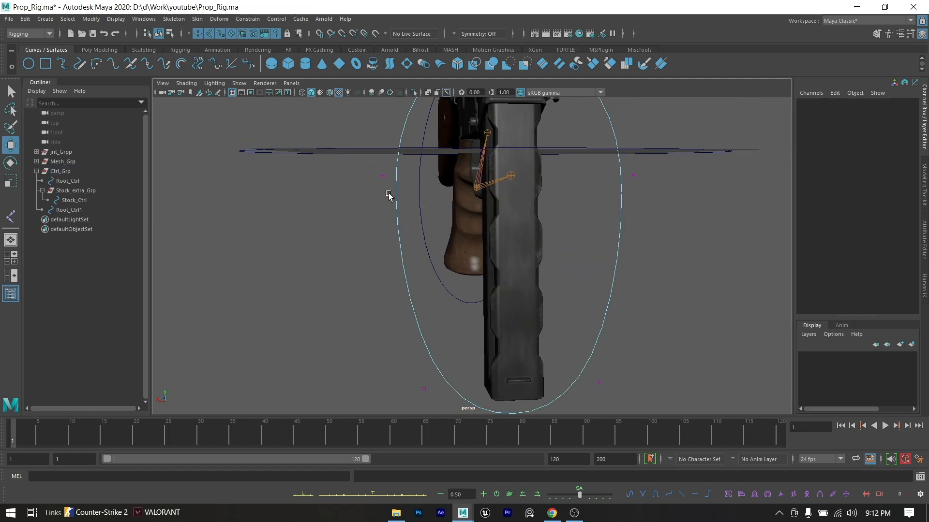
pyautogui.keyDown('shift'); pyautogui.moveTo(674, 164); pyautogui.dragTo(532, 206); pyautogui.keyUp('shift')
pyautogui.press('r')
pyautogui.moveTo(432, 184); pyautogui.dragTo(493, 191)
pyautogui.keyDown('alt'); pyautogui.moveTo(637, 190); pyautogui.dragTo(554, 213); pyautogui.keyUp('alt')
pyautogui.click(552, 282)
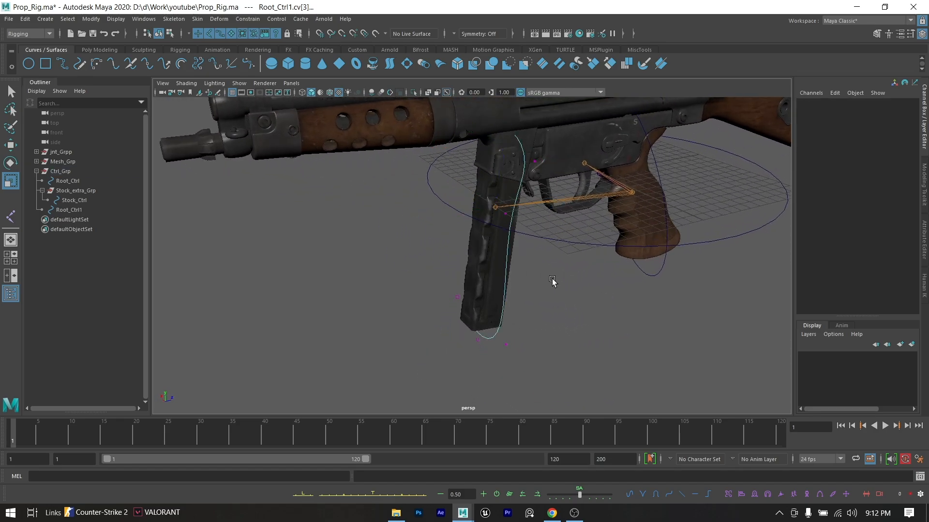
# - Return the reshaped magazine curve to object mode and select it as a whole
pyautogui.moveTo(497, 246); pyautogui.dragTo(540, 227, button='right')
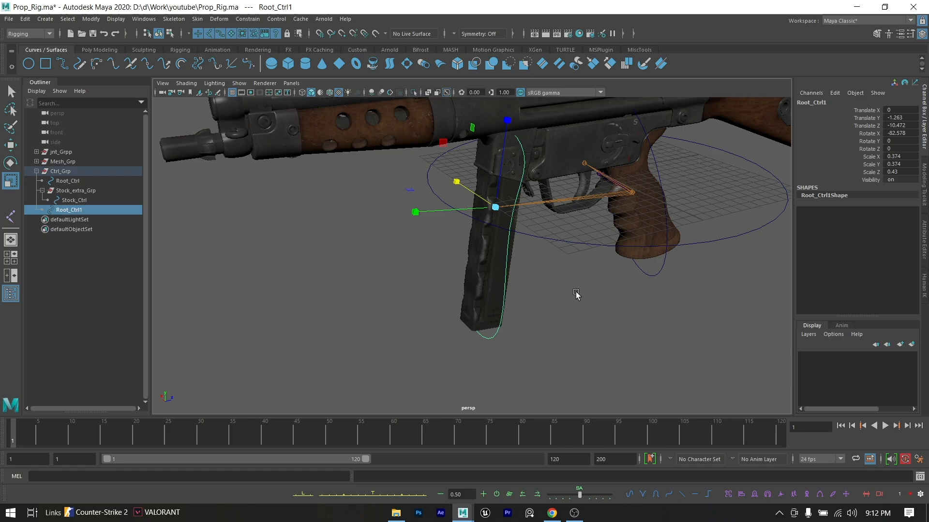
pyautogui.click(575, 292)
pyautogui.keyDown('alt'); pyautogui.moveTo(533, 280); pyautogui.dragTo(534, 302, button='middle'); pyautogui.keyUp('alt')
pyautogui.click(508, 303)
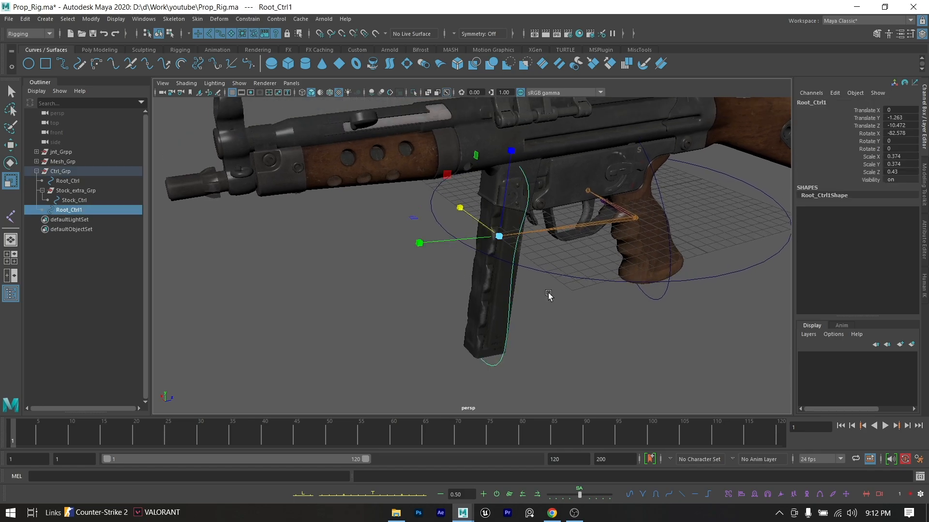
pyautogui.keyDown('alt'); pyautogui.moveTo(544, 296); pyautogui.dragTo(444, 303); pyautogui.keyUp('alt')
pyautogui.scroll(3, 491, 304)
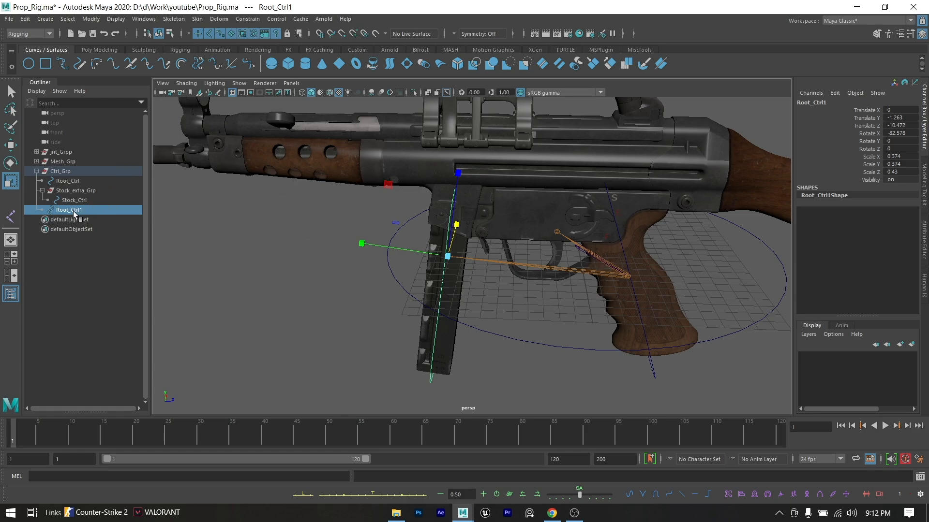
# - Try parenting Root_Ctrl1 under Stock_Ctrl and expand the hierarchy to select it there
pyautogui.moveTo(75, 214); pyautogui.dragTo(73, 203, button='middle')
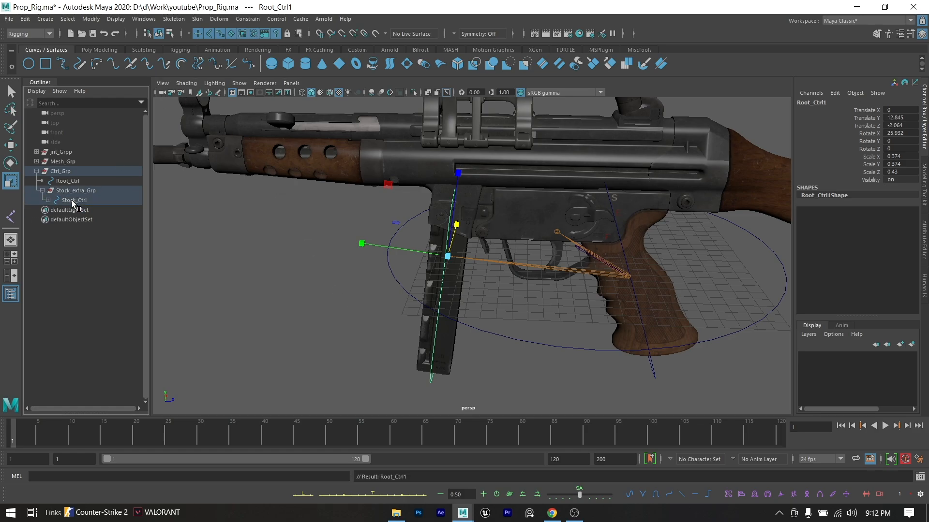
pyautogui.click(49, 201)
pyautogui.click(85, 202)
pyautogui.click(86, 210)
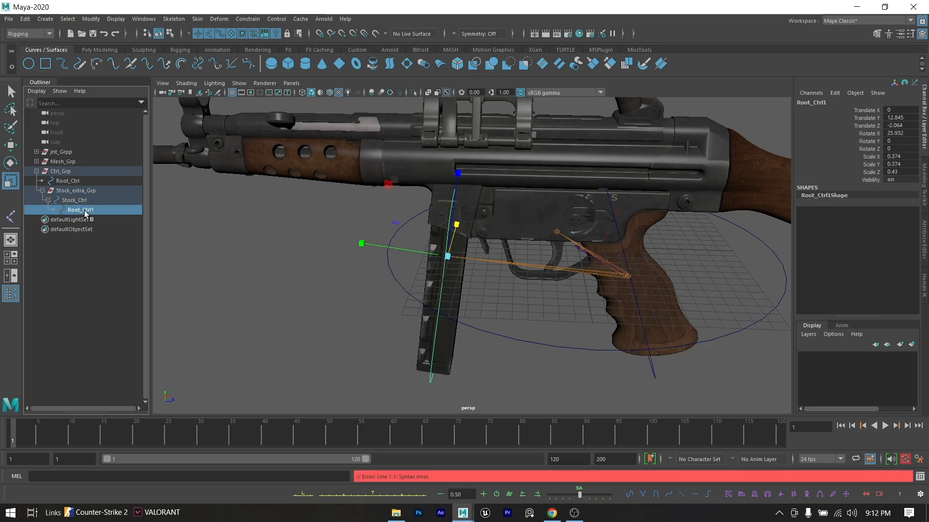
# - Rename Root_Ctrl1 as Magnine_Ctrl
pyautogui.doubleClick(97, 212)
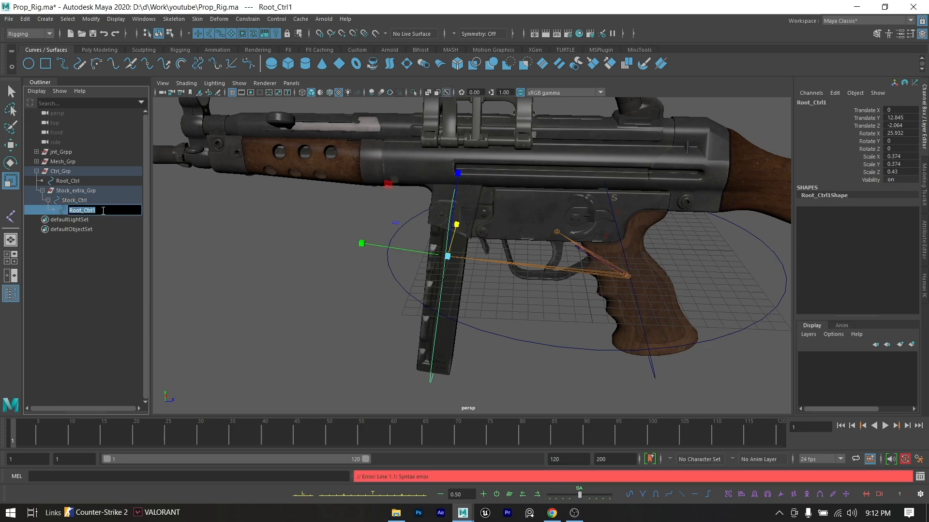
pyautogui.click(103, 211)
pyautogui.press('BackSpace')
pyautogui.press('BackSpace')
pyautogui.press('BackSpace')
pyautogui.press('BackSpace')
pyautogui.press('BackSpace')
pyautogui.press('BackSpace')
pyautogui.press('BackSpace')
pyautogui.press('BackSpace')
pyautogui.press('BackSpace')
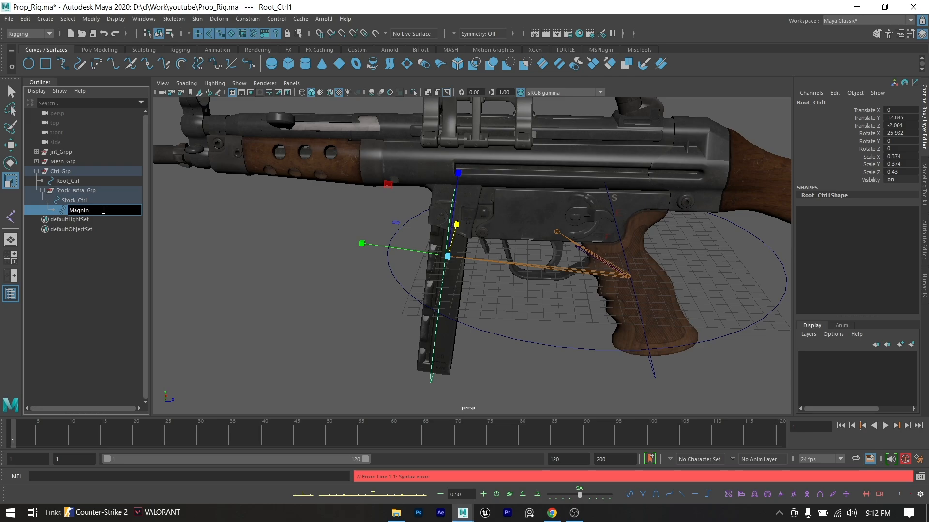
pyautogui.write('Magnine_Ctrl')
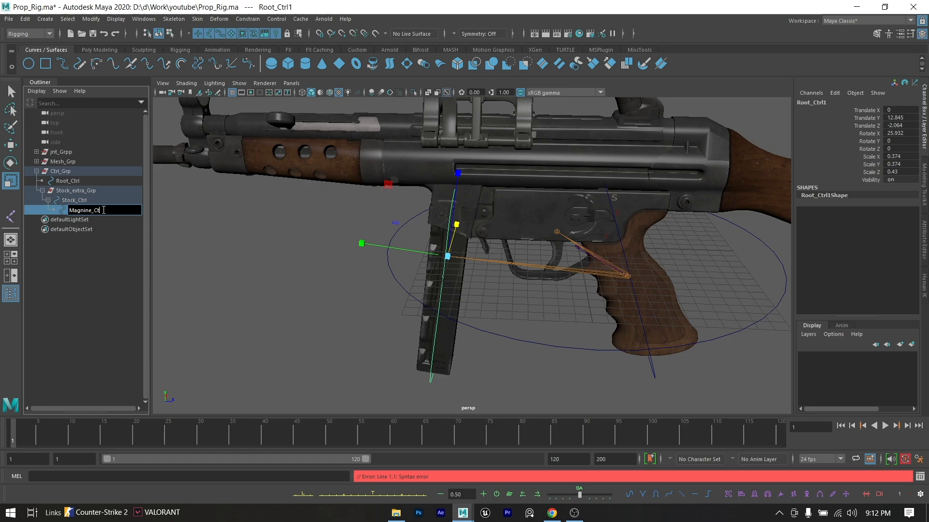
pyautogui.click(99, 264)
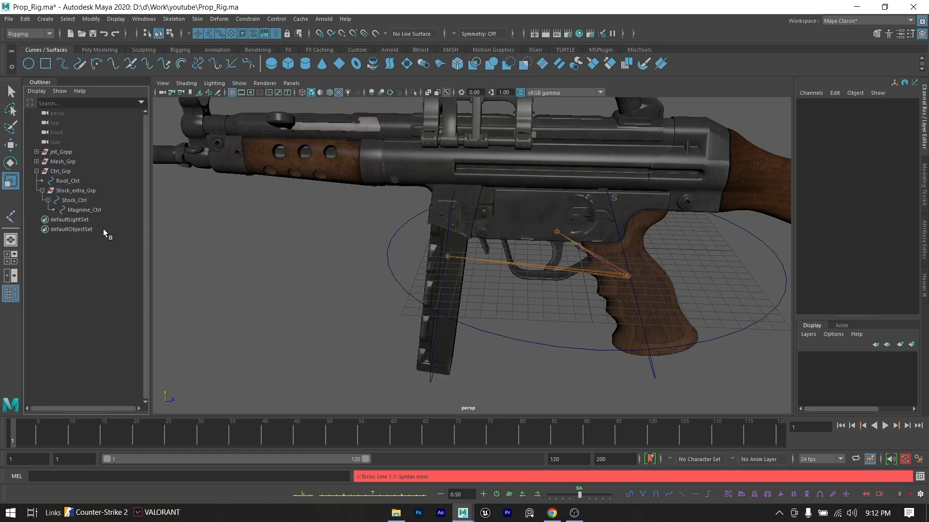
# - Try freezing the transformations of Magnine_Ctrl while it is parented under Stock_Ctrl, and undo the freeze
pyautogui.click(108, 210)
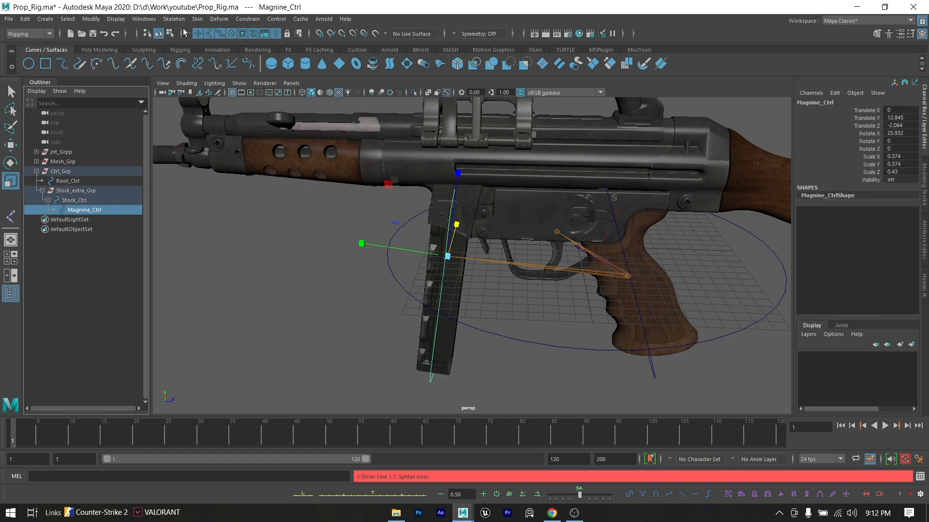
pyautogui.click(91, 19)
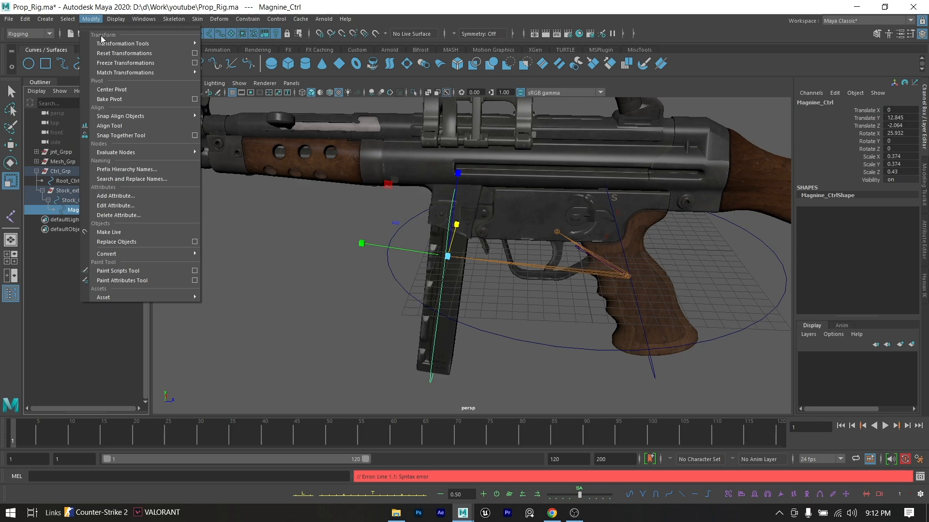
pyautogui.click(127, 64)
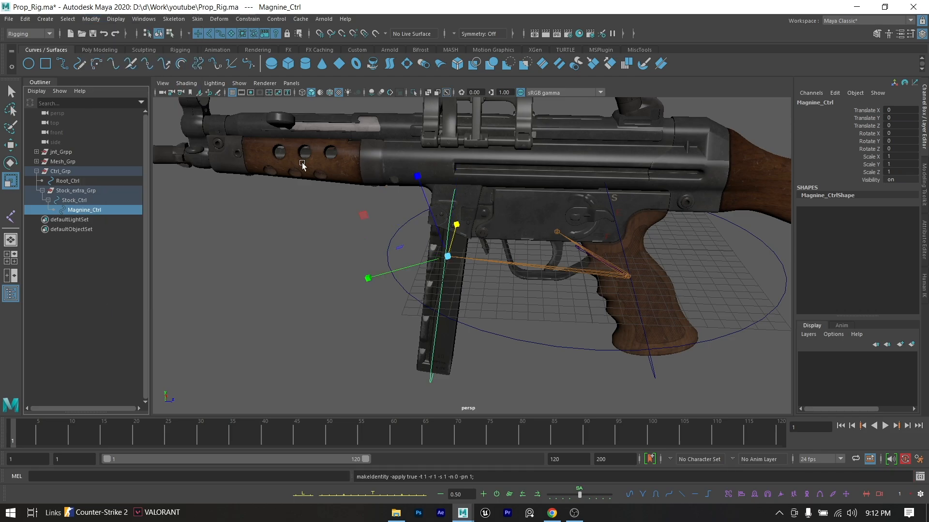
pyautogui.click(278, 266)
pyautogui.click(441, 280)
pyautogui.press('w')
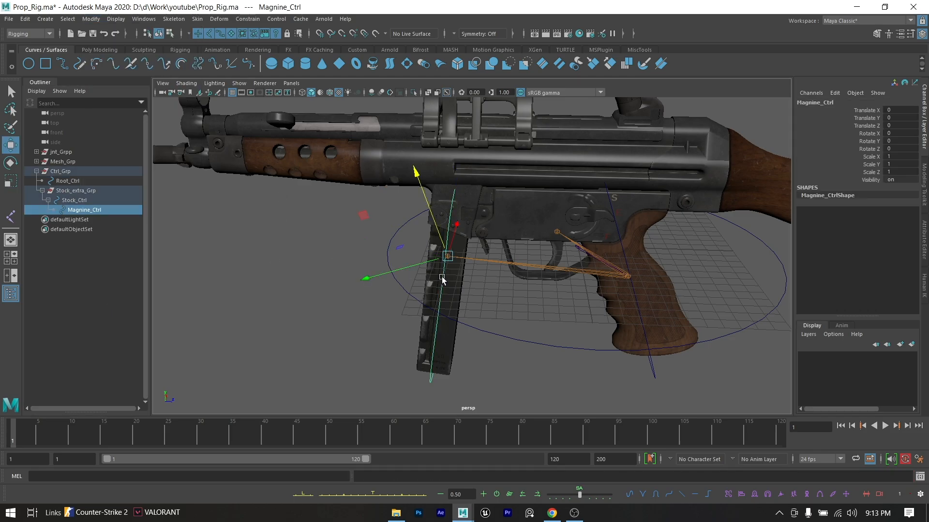
pyautogui.hotkey('ctrl', 'z')
pyautogui.hotkey('ctrl', 'z')
pyautogui.hotkey('ctrl', 'z')
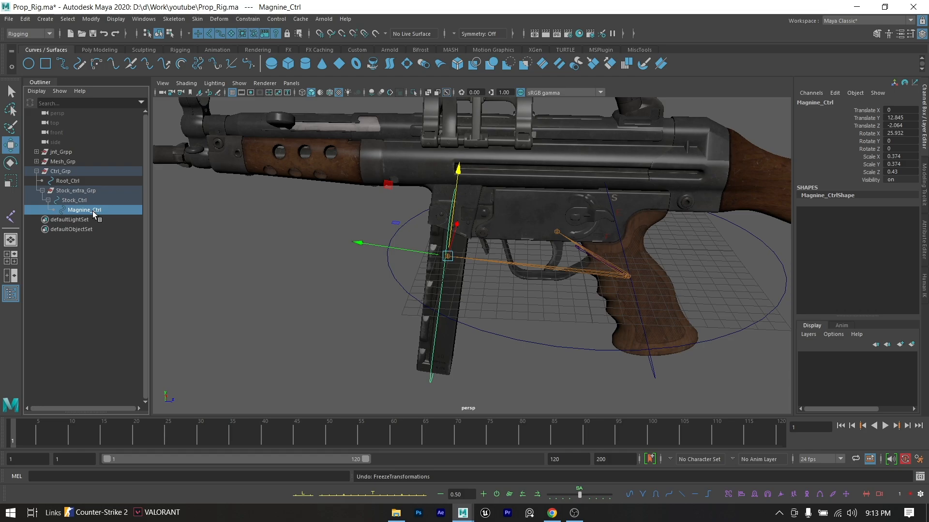
# - Unparent Magnine_Ctrl to the world level, freeze its transformations and reselect its curve
pyautogui.hotkey('shift', 'p')
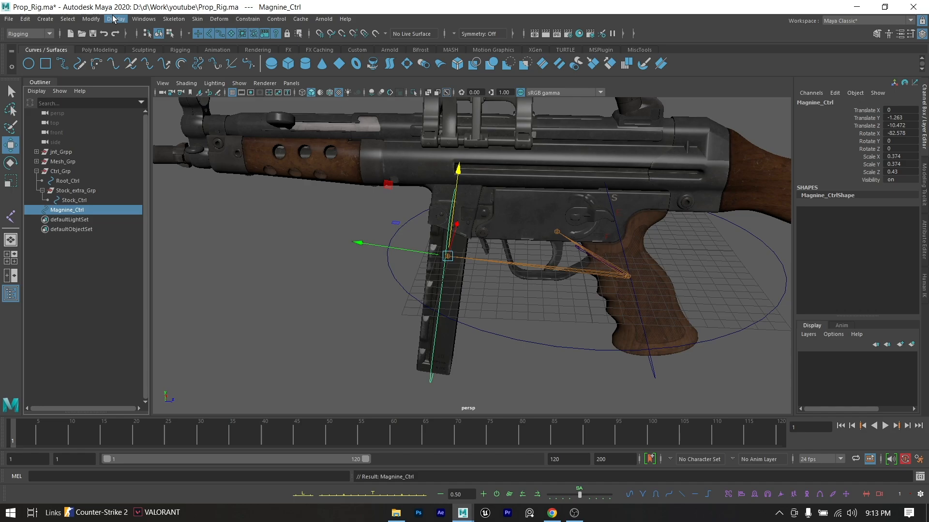
pyautogui.click(90, 20)
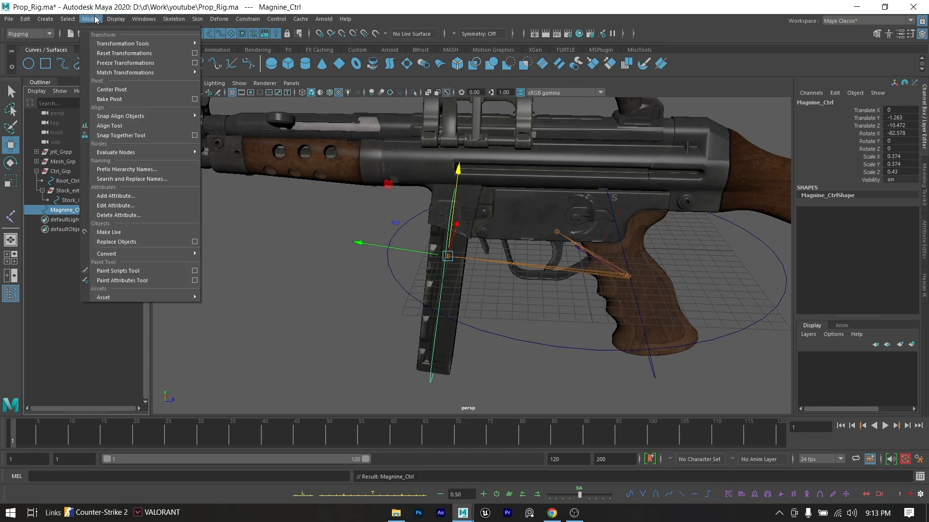
pyautogui.click(131, 63)
pyautogui.click(85, 263)
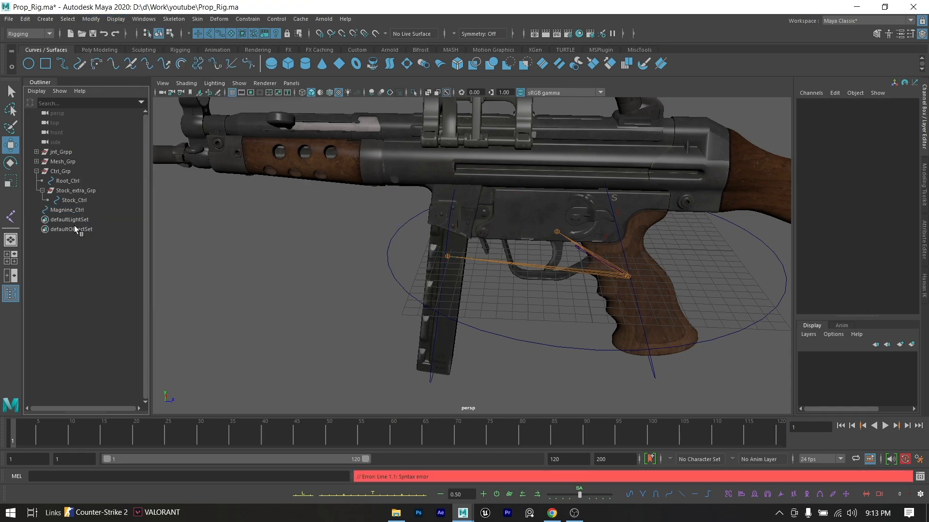
pyautogui.click(81, 211)
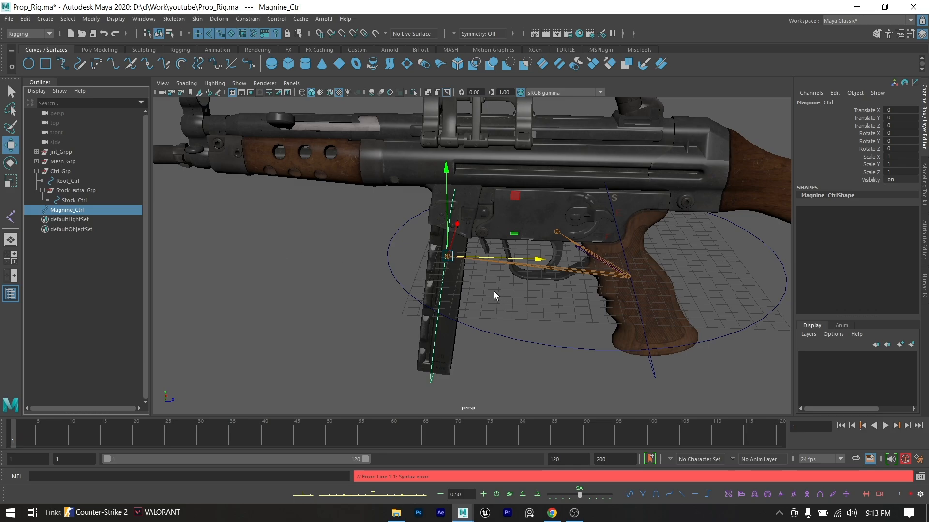
pyautogui.click(509, 306)
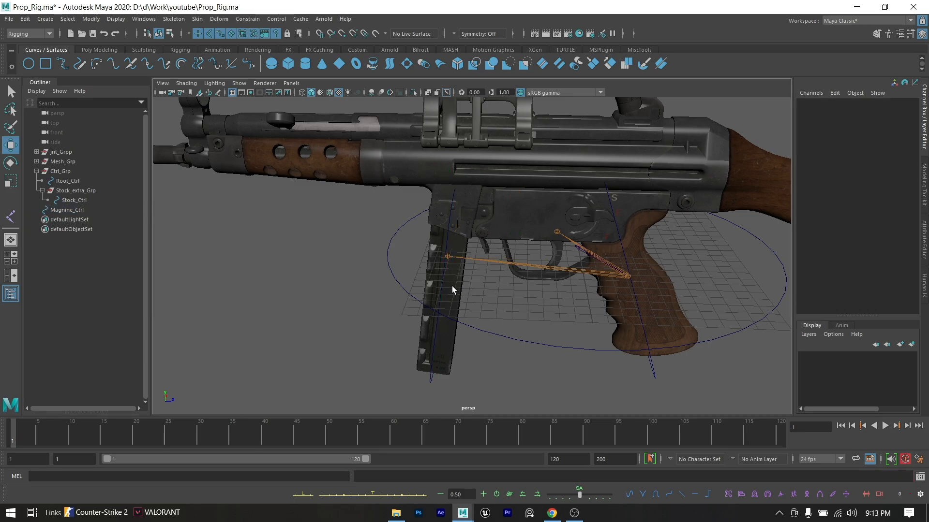
pyautogui.click(443, 279)
# - Duplicate the Magnine_Ctrl curve to make another control curve
pyautogui.keyDown('alt'); pyautogui.moveTo(585, 340); pyautogui.dragTo(482, 380, button='middle'); pyautogui.keyUp('alt')
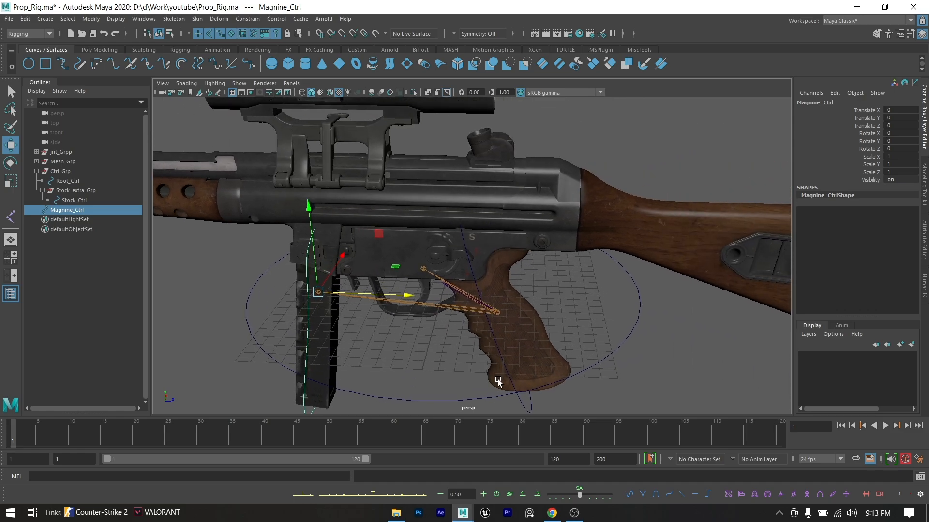
pyautogui.click(506, 352)
pyautogui.scroll(3, 450, 282)
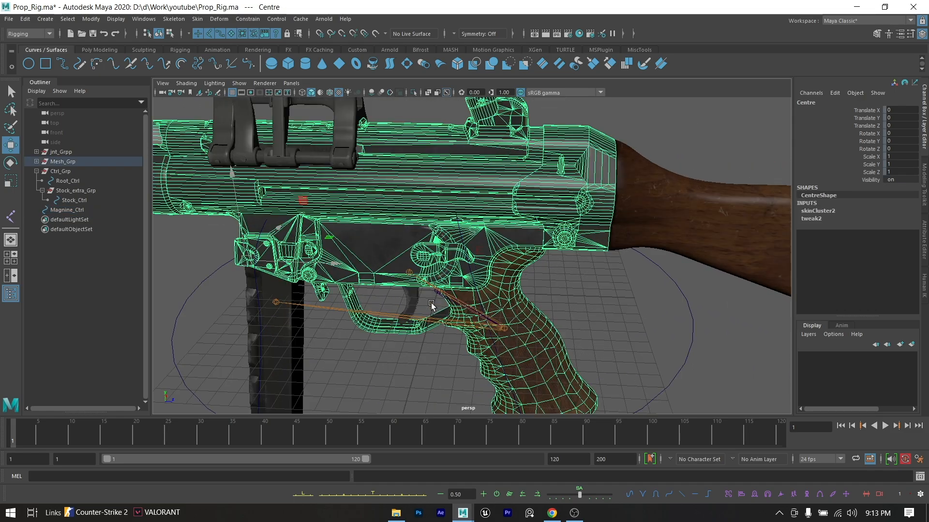
pyautogui.click(307, 296)
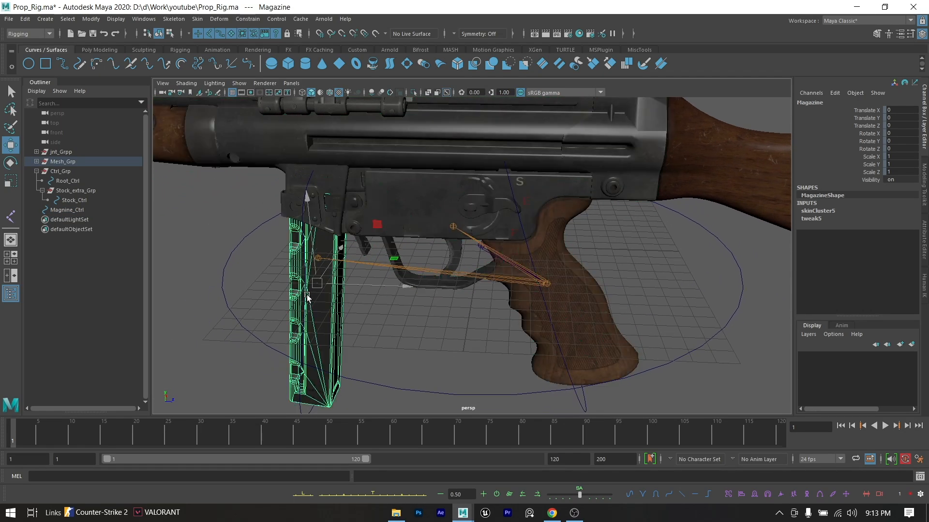
pyautogui.click(305, 255)
pyautogui.keyDown('alt'); pyautogui.moveTo(364, 334); pyautogui.dragTo(342, 332); pyautogui.keyUp('alt')
pyautogui.hotkey('ctrl', 'd')
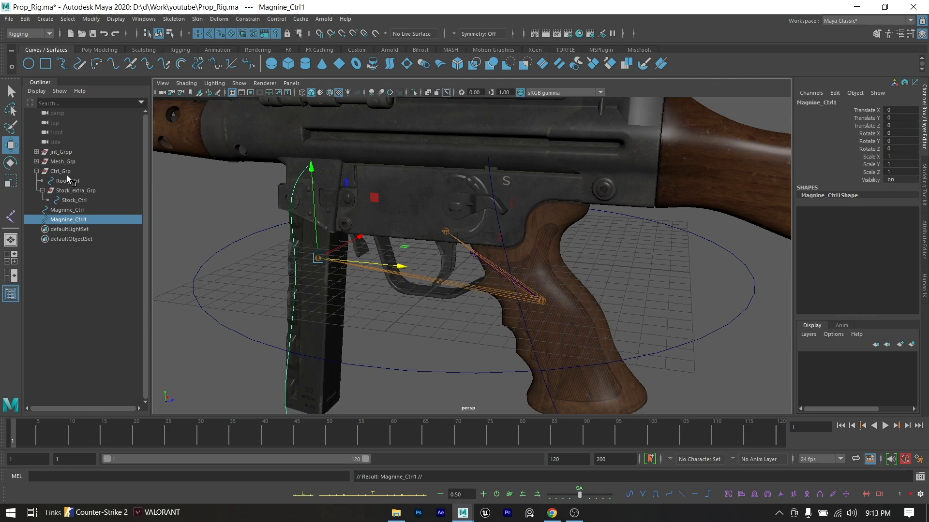
# - Match all transforms of the duplicated curve Magnine_Ctrl1 to the trigger joint
pyautogui.keyDown('shift'); pyautogui.click(441, 233); pyautogui.keyUp('shift')
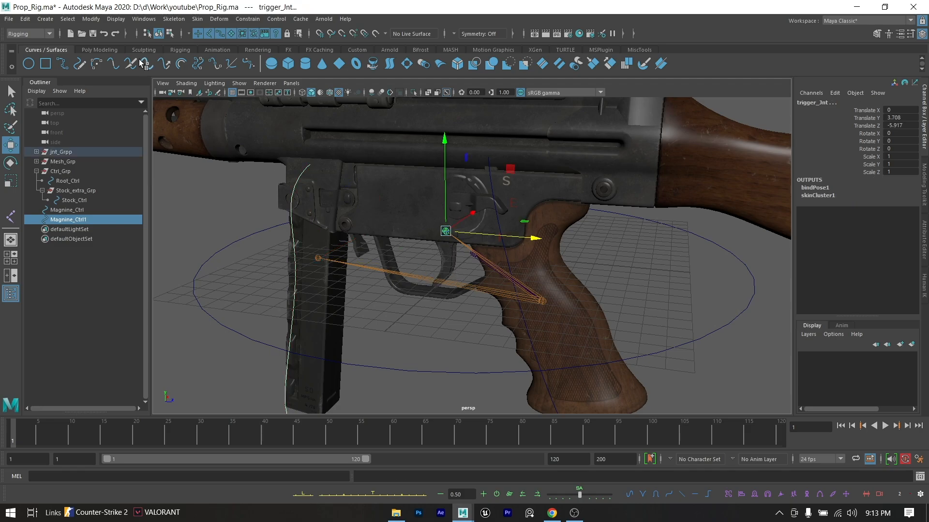
pyautogui.click(115, 19)
pyautogui.moveTo(91, 19)
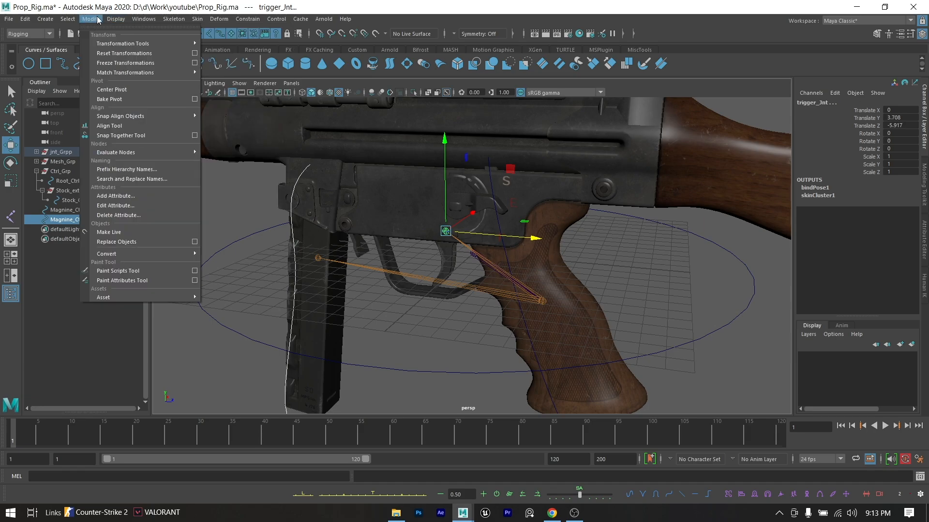
pyautogui.moveTo(134, 72)
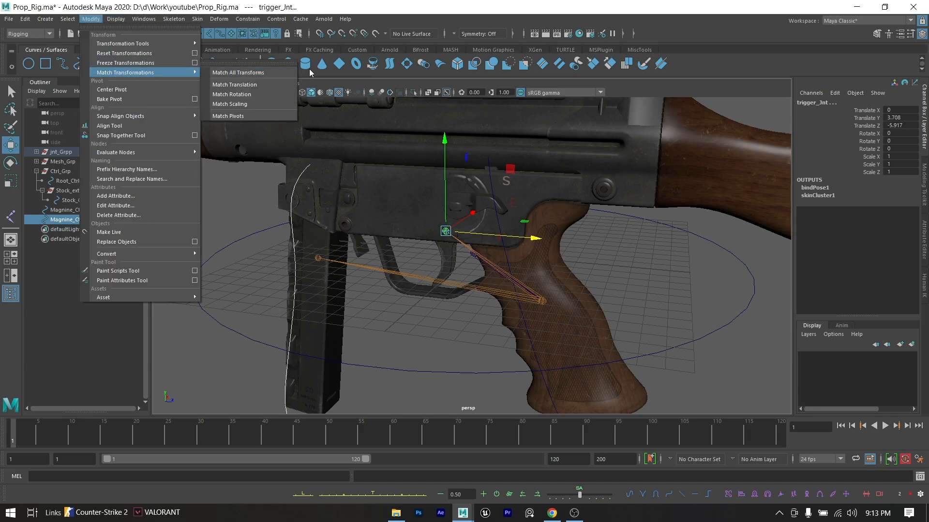
pyautogui.click(277, 74)
pyautogui.keyDown('alt'); pyautogui.moveTo(371, 181); pyautogui.dragTo(416, 170); pyautogui.keyUp('alt')
pyautogui.click(472, 349)
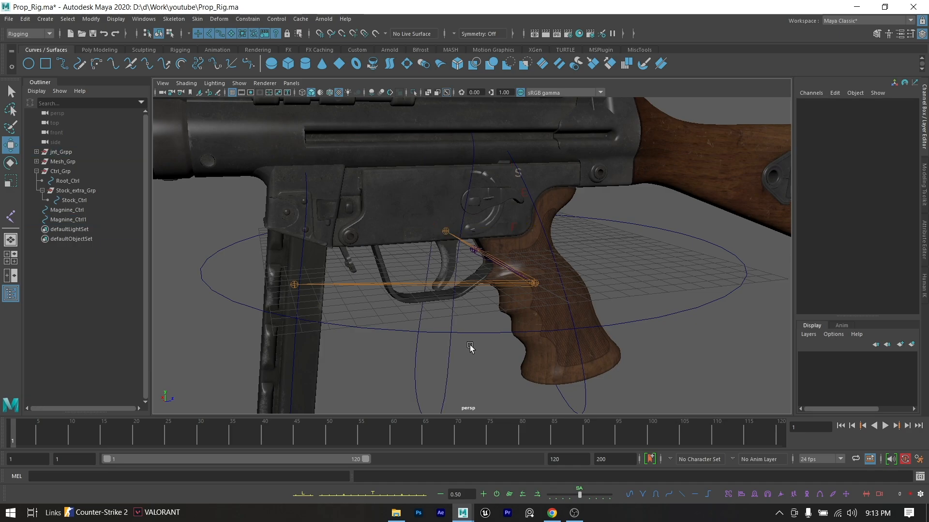
# - Scale the Magnine_Ctrl1 curve down uniformly to about 0.318 so it fits around the trigger
pyautogui.click(450, 361)
pyautogui.press('e')
pyautogui.press('r')
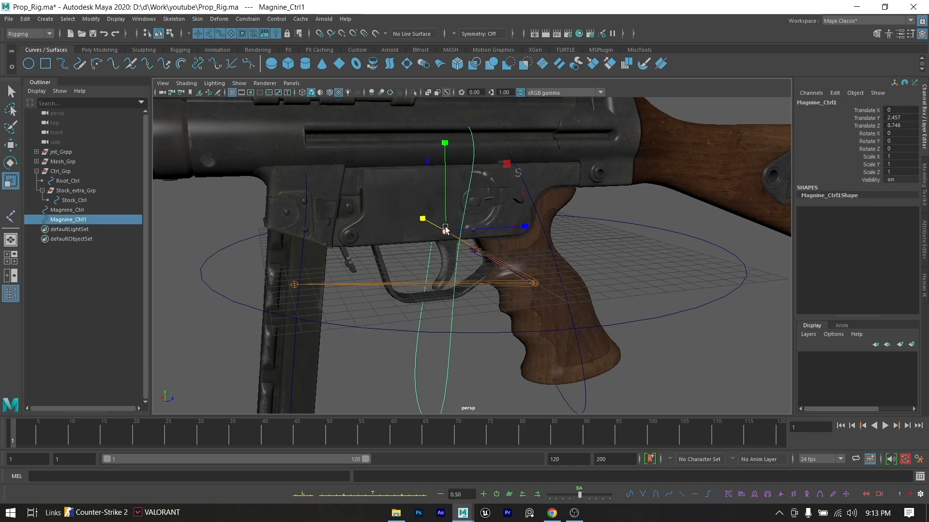
pyautogui.moveTo(444, 228); pyautogui.dragTo(286, 241)
pyautogui.press('w')
pyautogui.press('space')
pyautogui.click(409, 261)
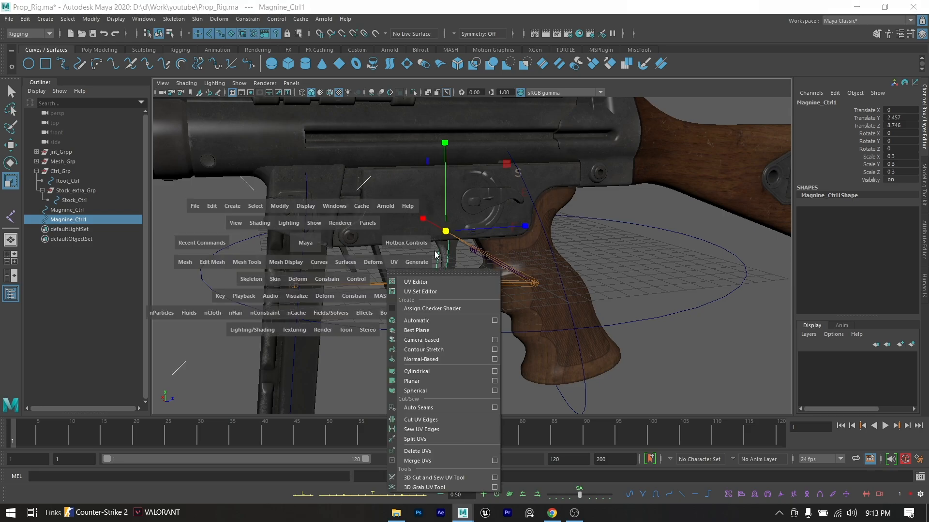
pyautogui.click(528, 241)
pyautogui.scroll(6, 468, 253)
pyautogui.keyDown('alt'); pyautogui.moveTo(467, 254); pyautogui.dragTo(489, 244); pyautogui.keyUp('alt')
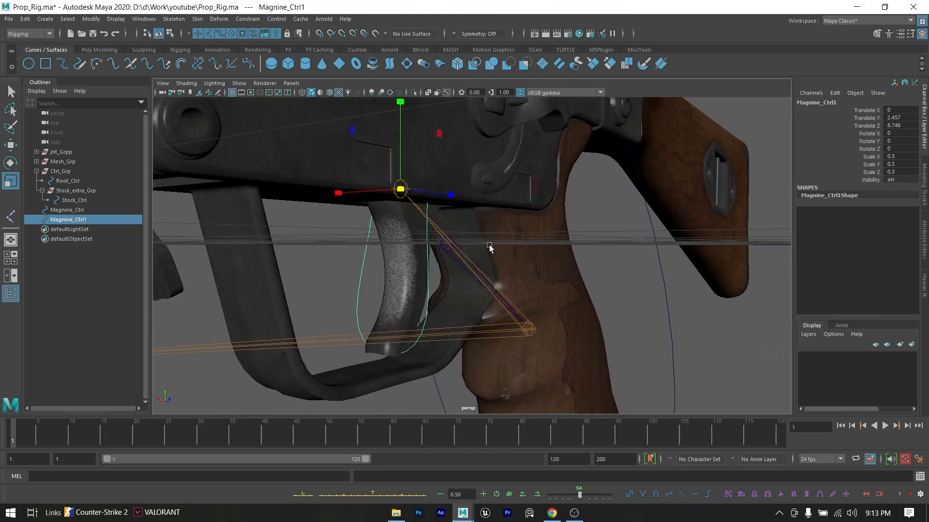
pyautogui.moveTo(400, 190); pyautogui.dragTo(407, 191)
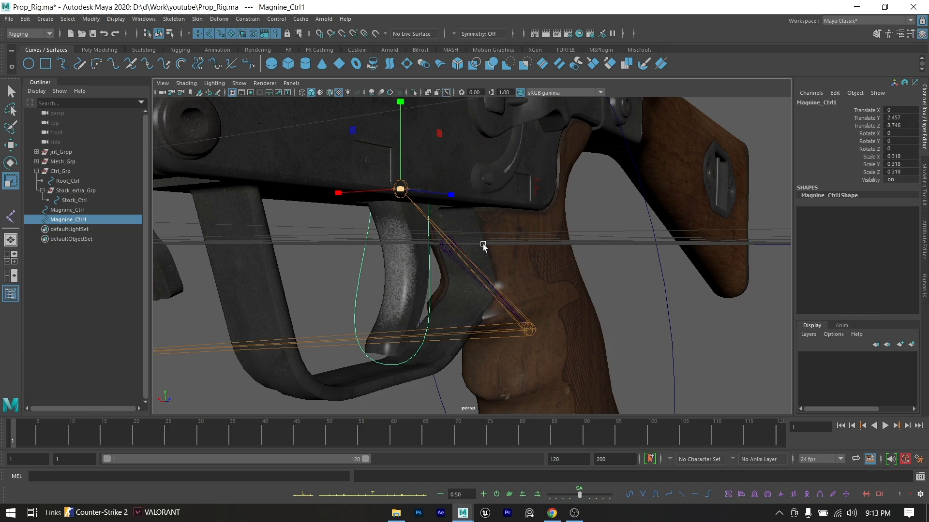
pyautogui.keyDown('alt'); pyautogui.moveTo(483, 246); pyautogui.dragTo(414, 255); pyautogui.keyUp('alt')
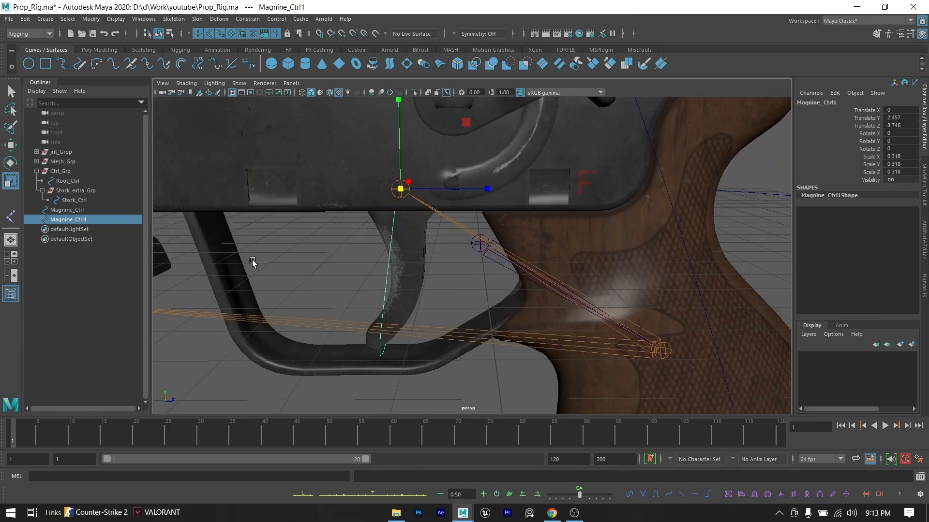
# - Rename Magnine_Ctrl1 as Triger_Ctrl
pyautogui.doubleClick(86, 220)
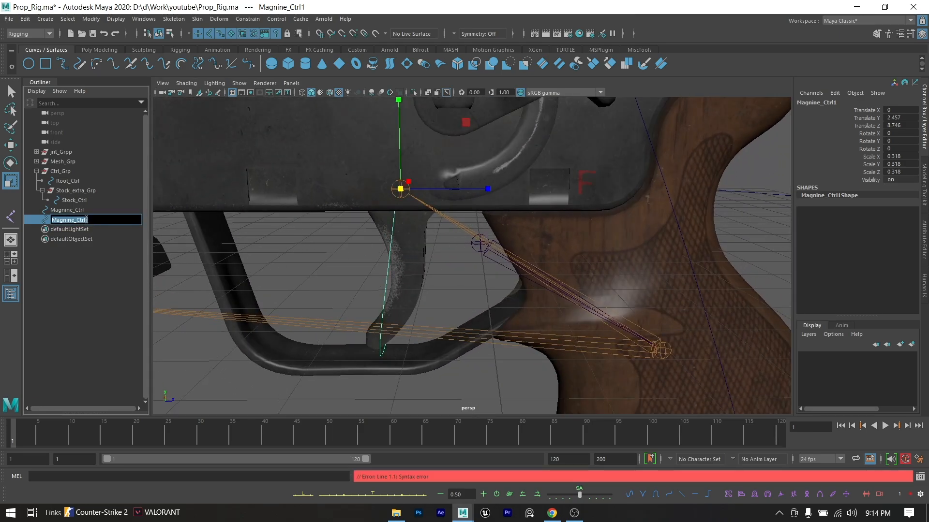
pyautogui.write('Triger')
pyautogui.press('Return')
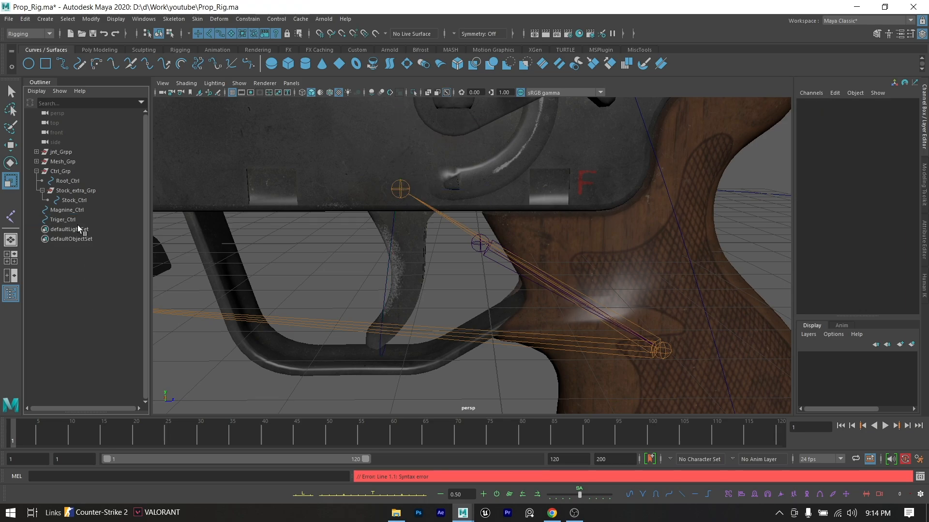
# - Group Triger_Ctrl on its own and name the new group Triger_extra_Grp
pyautogui.click(78, 222)
pyautogui.hotkey('ctrl', 'g')
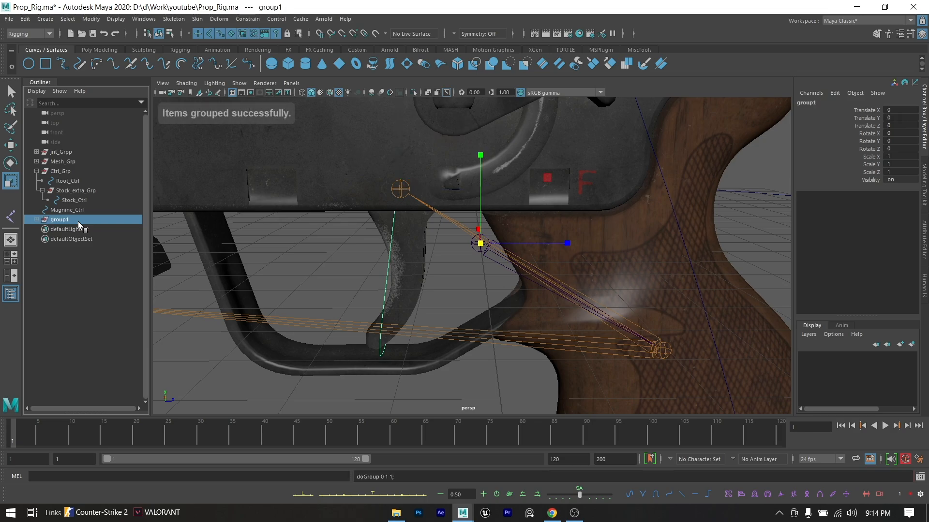
pyautogui.doubleClick(78, 220)
pyautogui.write('Tr')
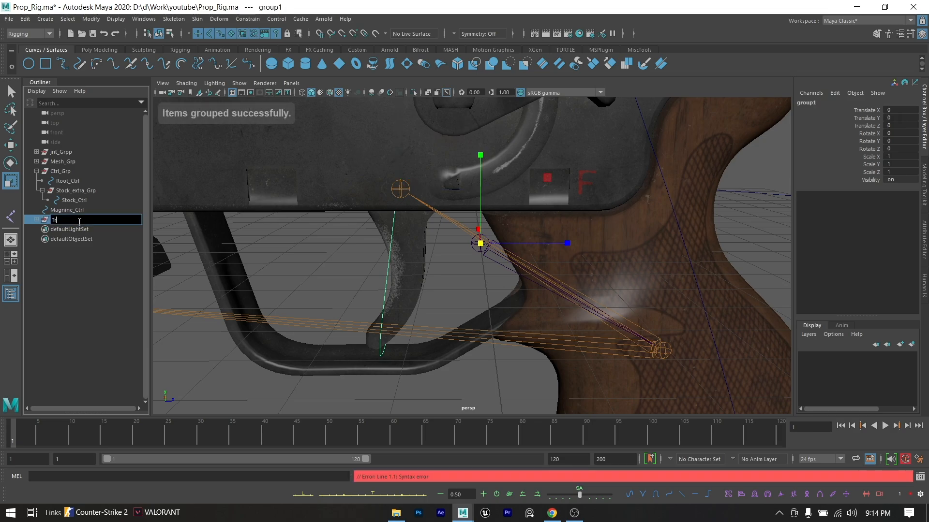
pyautogui.write('iger')
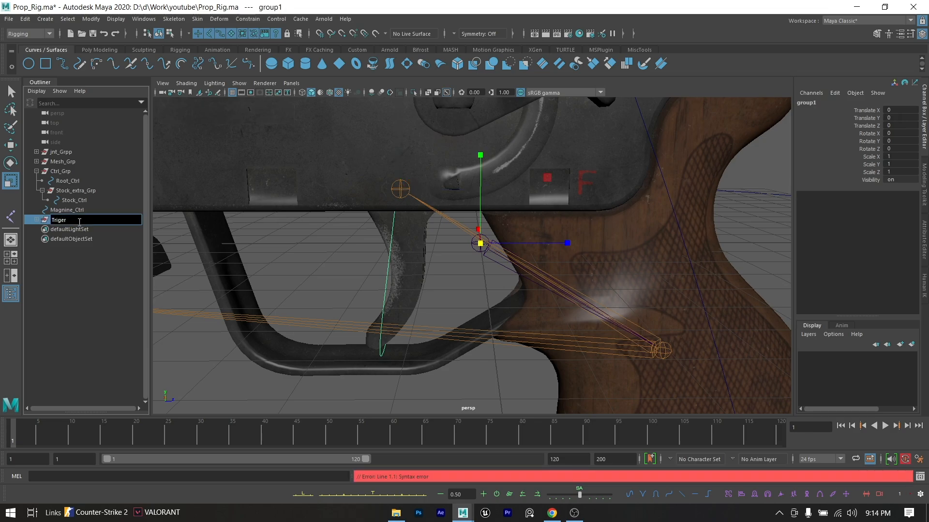
pyautogui.write('_extra_Grp')
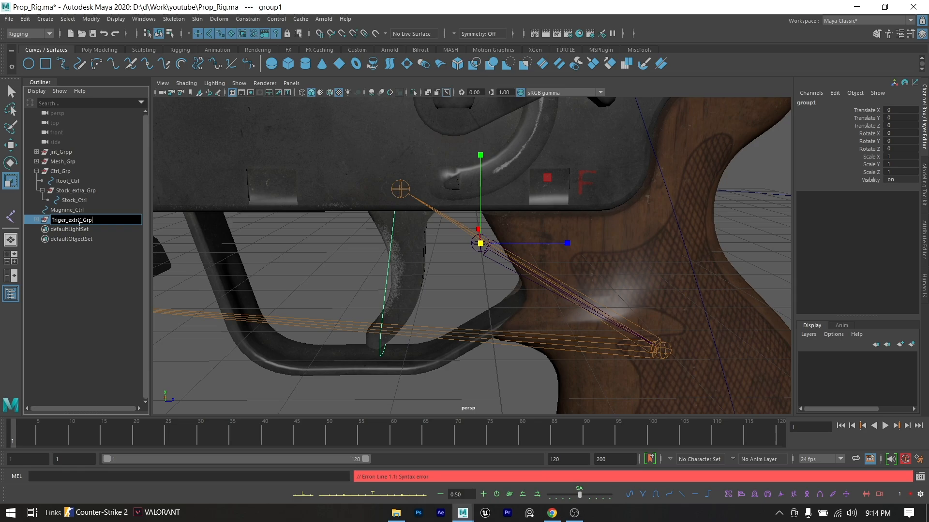
pyautogui.click(103, 332)
# - Group Magnine_Ctrl on its own and start renaming the new group, beginning with "Ma"
pyautogui.click(90, 212)
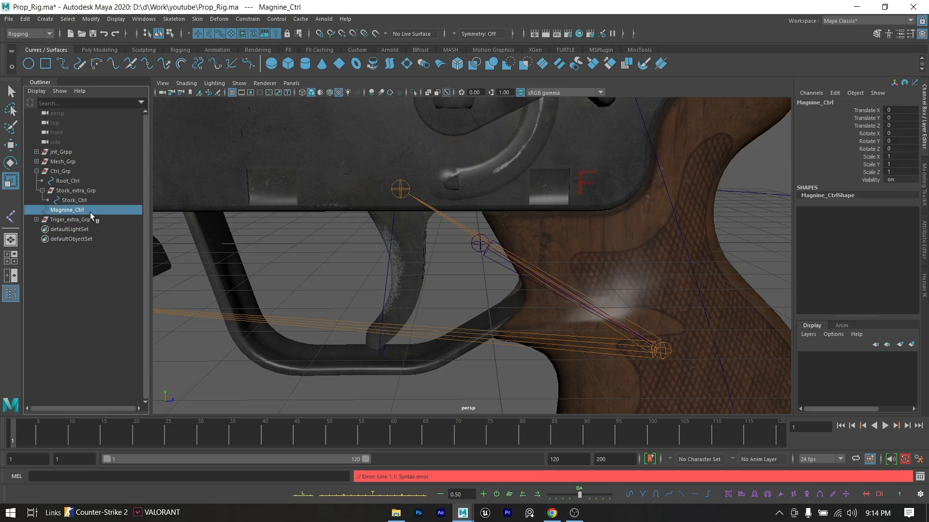
pyautogui.hotkey('ctrl', 'g')
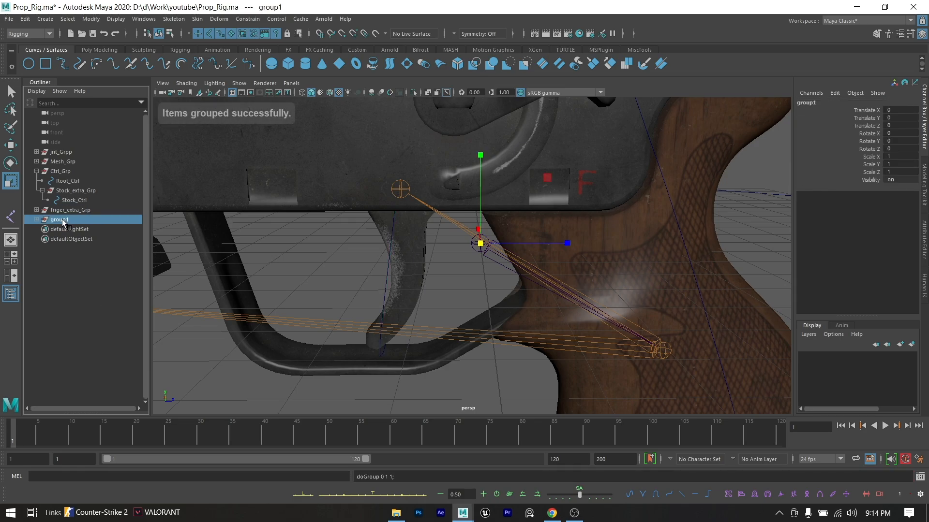
pyautogui.doubleClick(60, 220)
pyautogui.write('Magzine_extra_Gr')
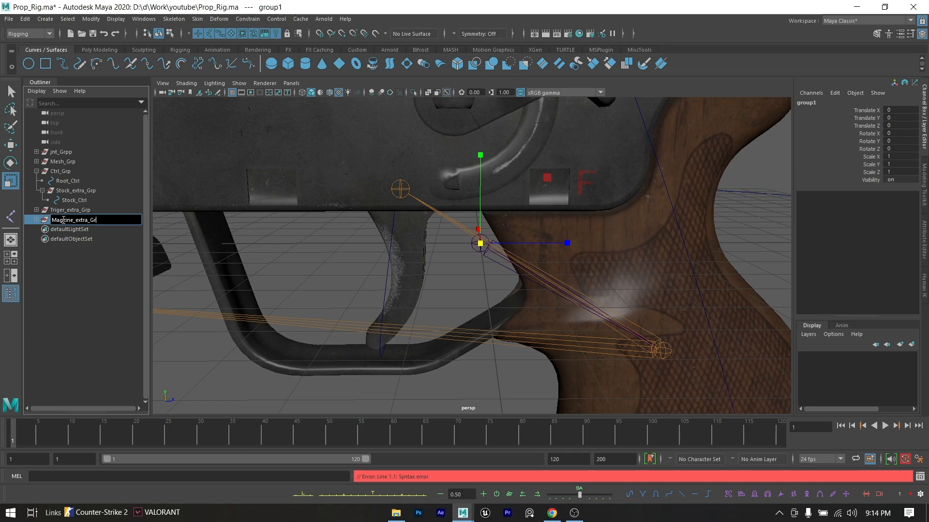
# - Finish naming the magazine control's new group Magzine_extra_Grp
pyautogui.click(83, 283)
pyautogui.click(75, 200)
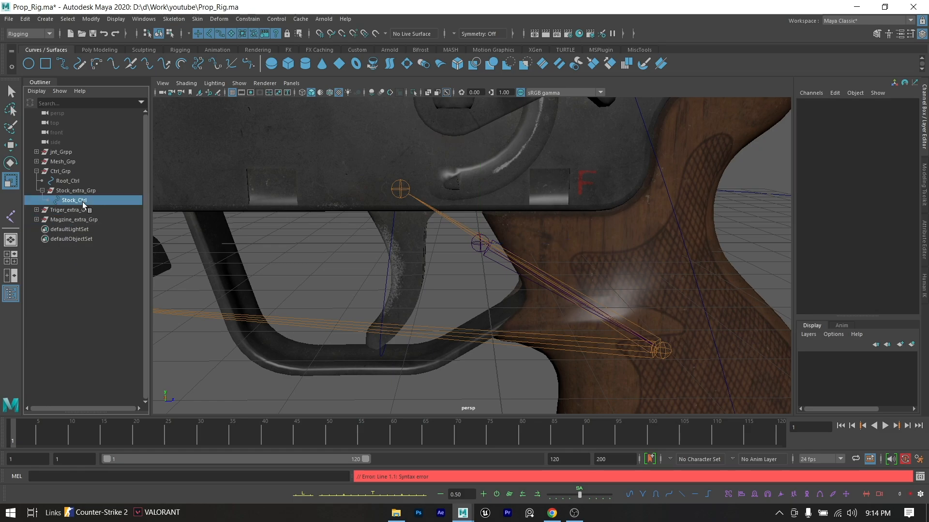
pyautogui.click(290, 374)
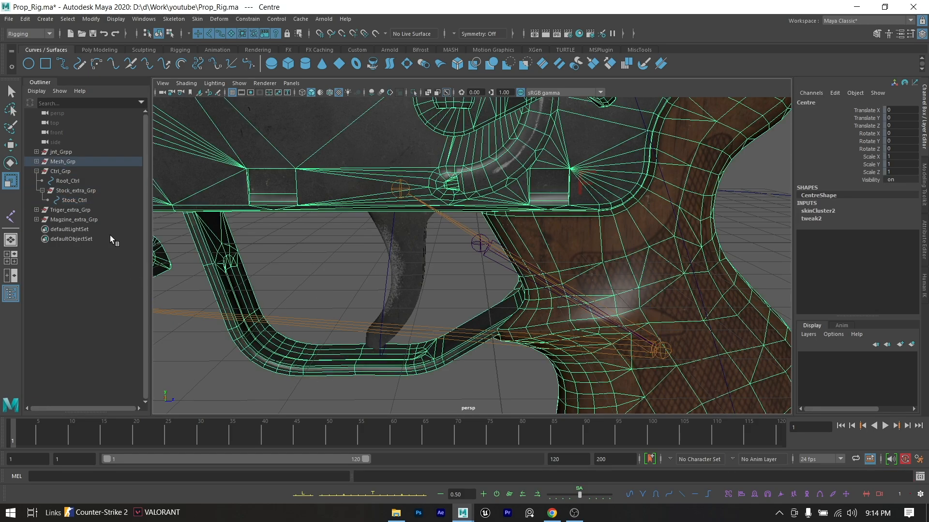
# - Examine the transform values of Root_Ctrl, Stock_Ctrl and Magnine_Ctrl
pyautogui.scroll(-5, 265, 229)
pyautogui.scroll(-3, 486, 315)
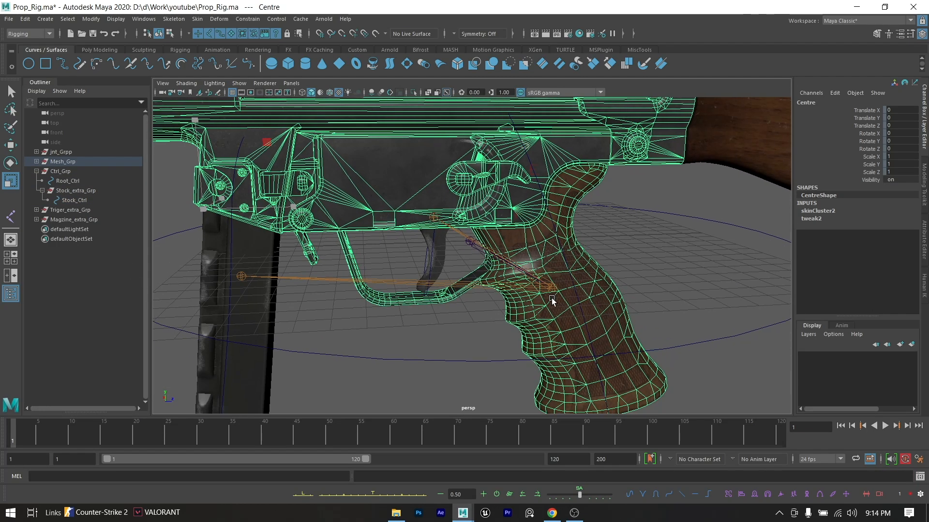
pyautogui.scroll(-3, 564, 296)
pyautogui.click(587, 269)
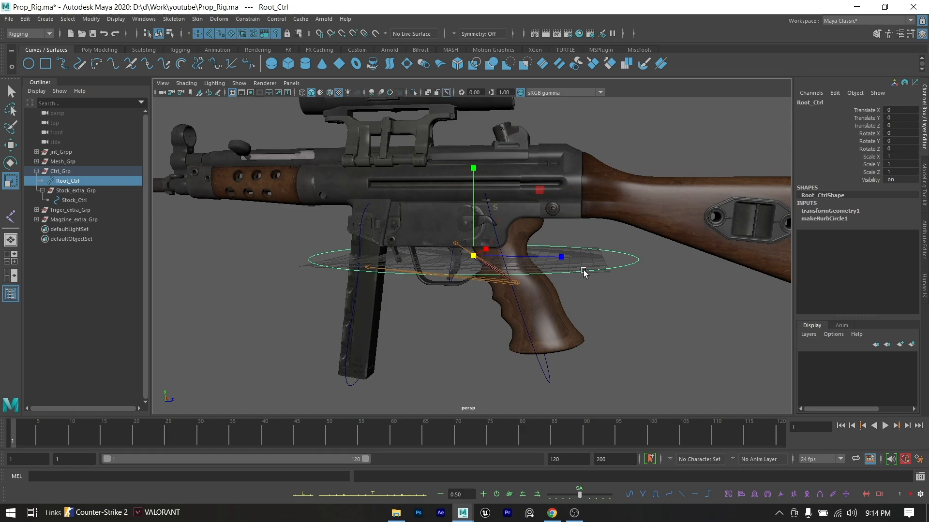
pyautogui.keyDown('alt'); pyautogui.moveTo(591, 270); pyautogui.dragTo(529, 303); pyautogui.keyUp('alt')
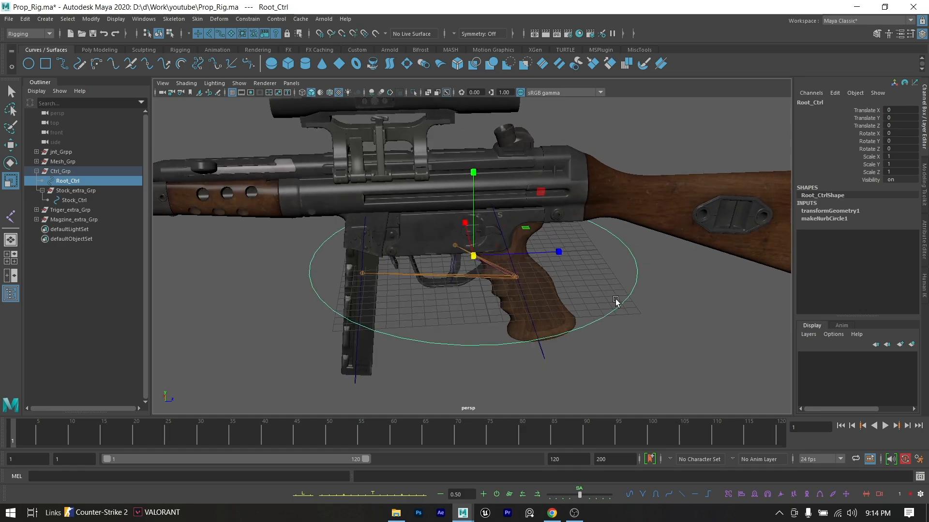
pyautogui.click(528, 319)
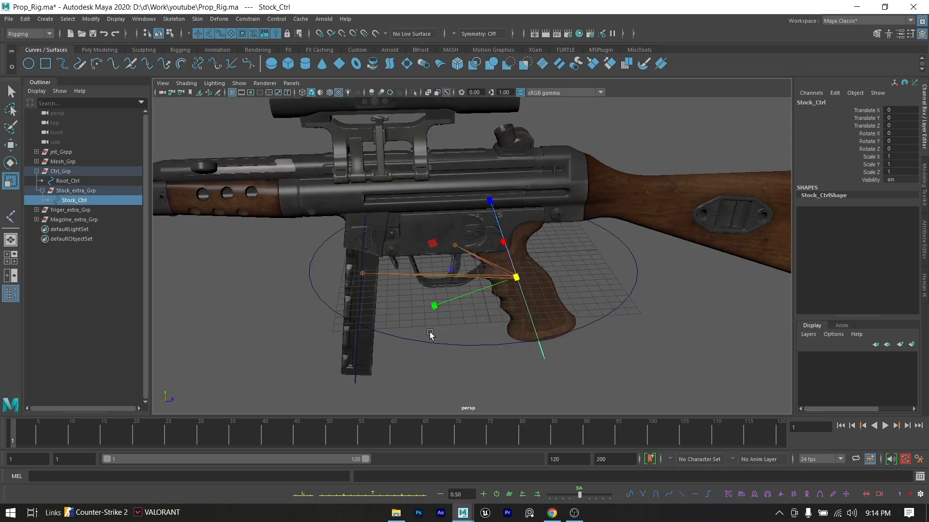
pyautogui.click(357, 308)
# - Freeze the transformations of the trigger control curve Triger_Ctrl
pyautogui.scroll(4, 447, 266)
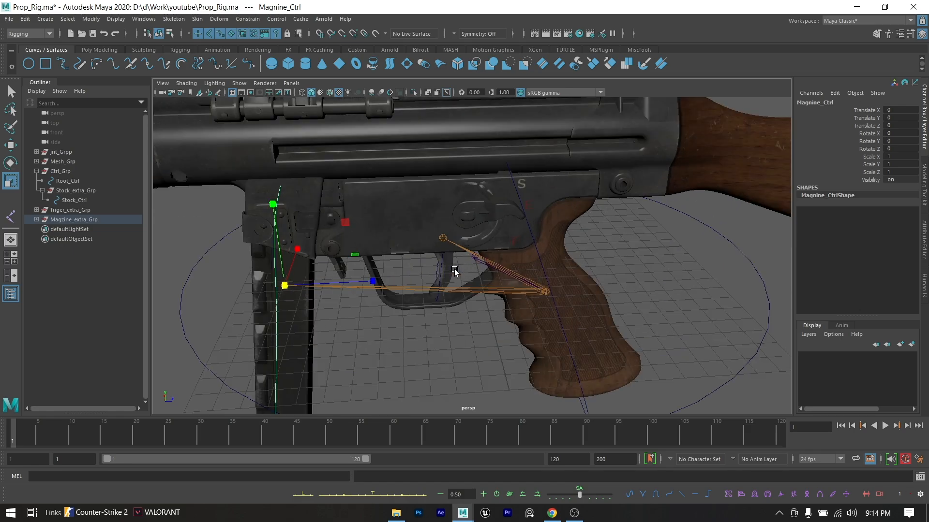
pyautogui.click(442, 260)
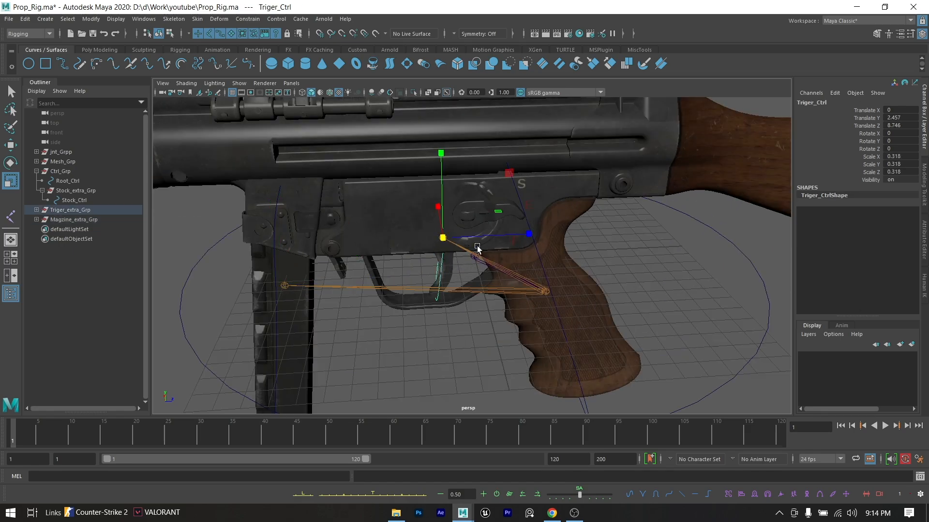
pyautogui.click(136, 21)
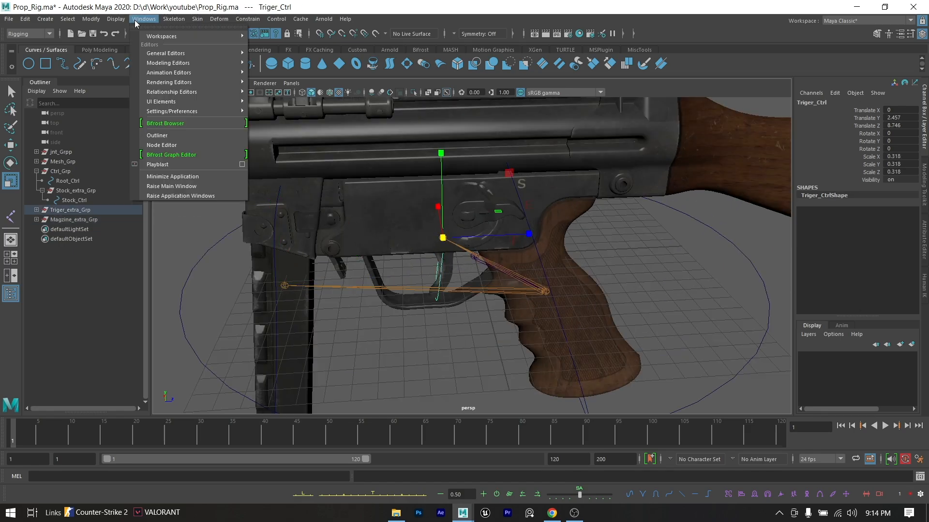
pyautogui.moveTo(97, 21)
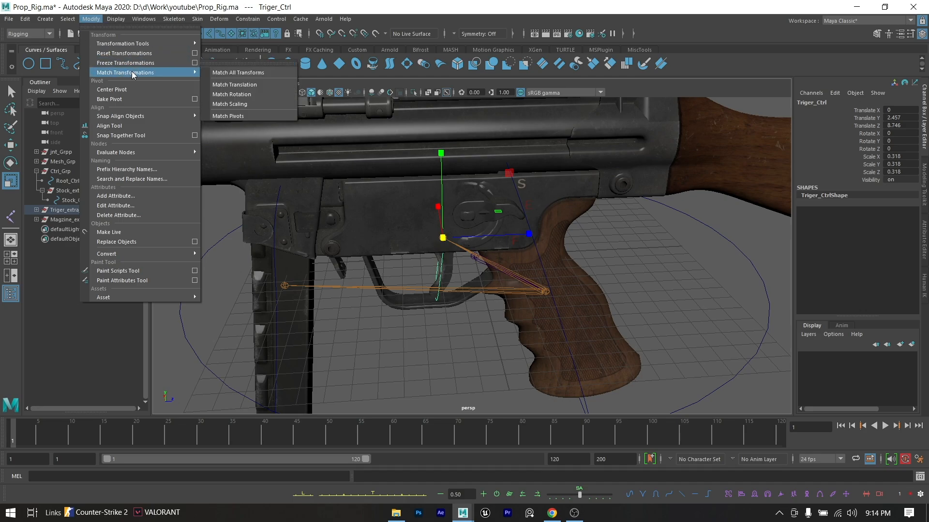
pyautogui.click(127, 63)
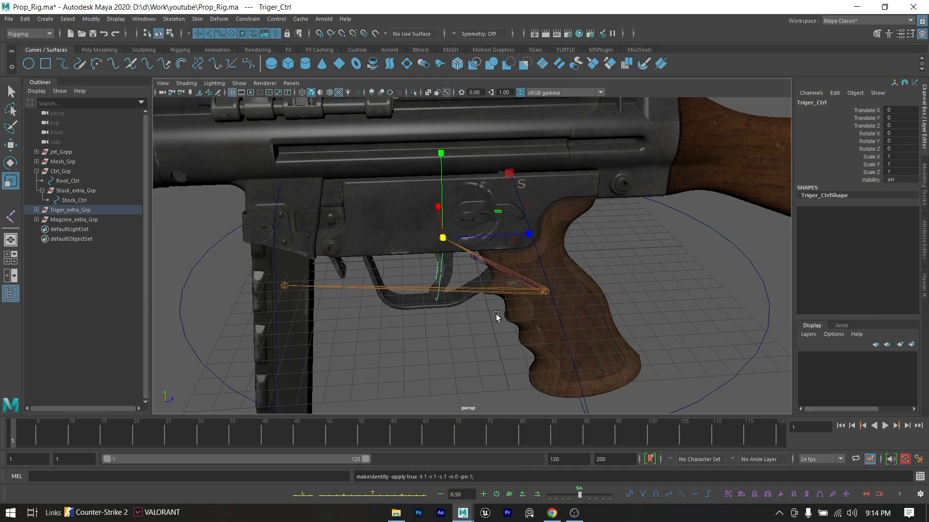
pyautogui.click(494, 334)
# - Test Stock_Ctrl by moving it away from the pistol grip, and undo the move
pyautogui.keyDown('alt'); pyautogui.moveTo(493, 335); pyautogui.dragTo(471, 280, button='middle'); pyautogui.keyUp('alt')
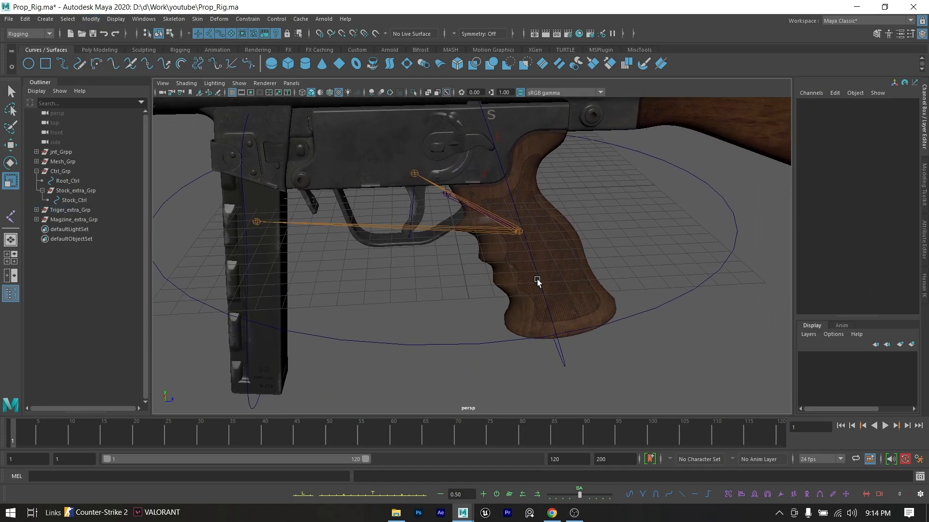
pyautogui.click(537, 280)
pyautogui.keyDown('alt'); pyautogui.moveTo(537, 281); pyautogui.dragTo(507, 286, button='middle'); pyautogui.keyUp('alt')
pyautogui.press('w')
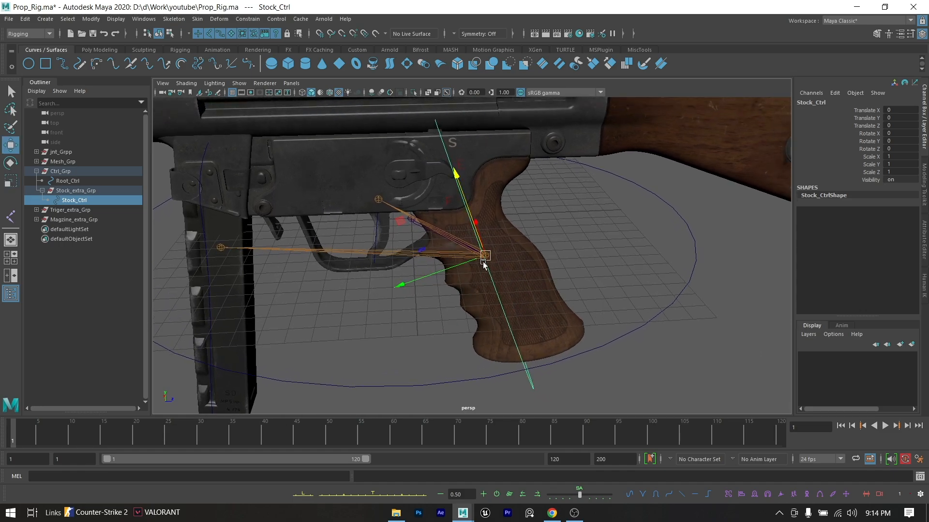
pyautogui.moveTo(485, 255); pyautogui.dragTo(385, 288)
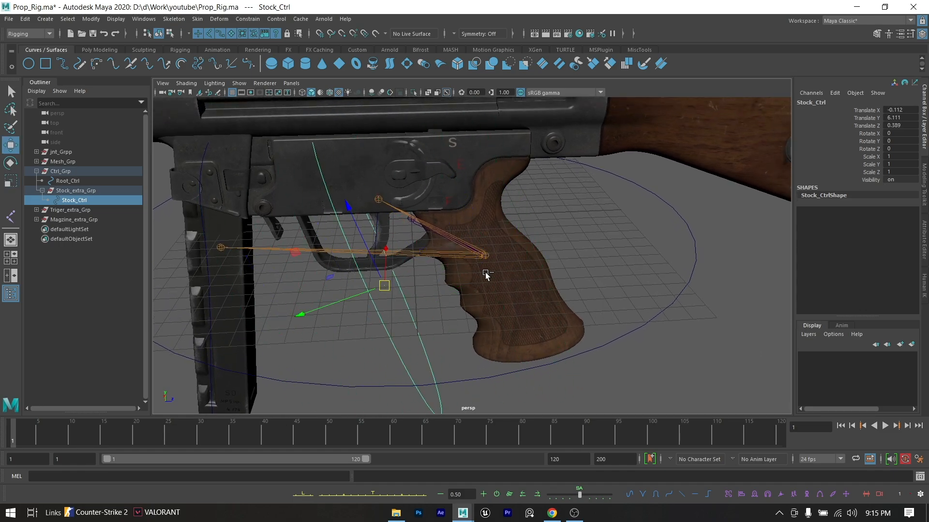
pyautogui.hotkey('ctrl', 'z')
pyautogui.scroll(4, 489, 276)
pyautogui.scroll(-4, 617, 318)
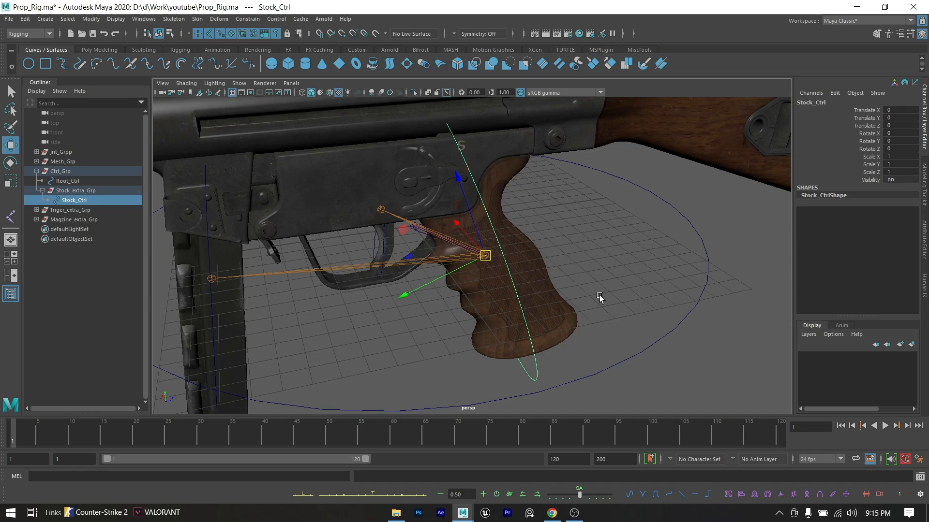
pyautogui.click(533, 281)
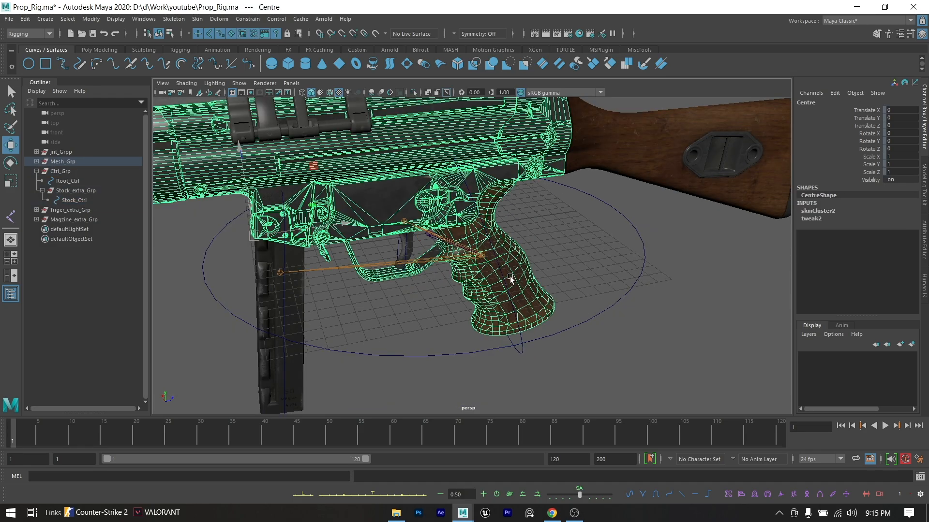
pyautogui.click(504, 276)
pyautogui.scroll(3, 503, 276)
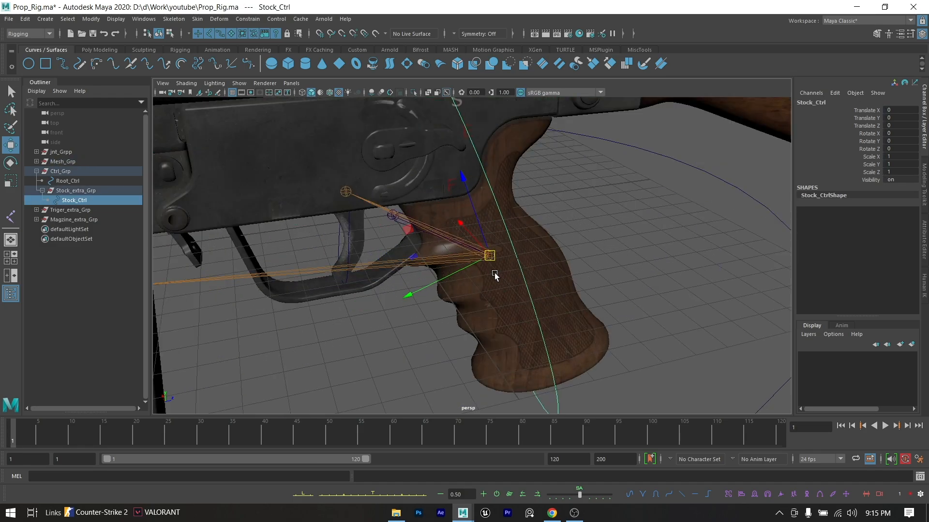
pyautogui.click(462, 247)
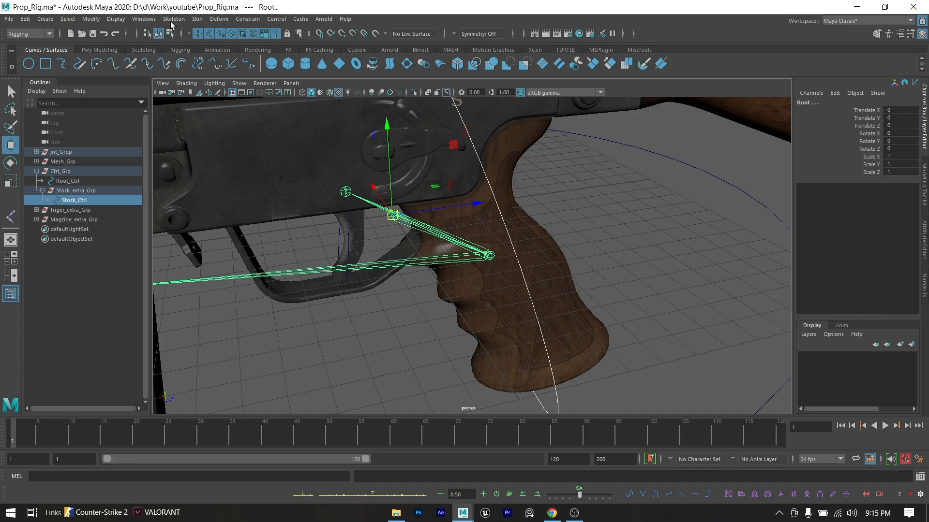
pyautogui.click(247, 18)
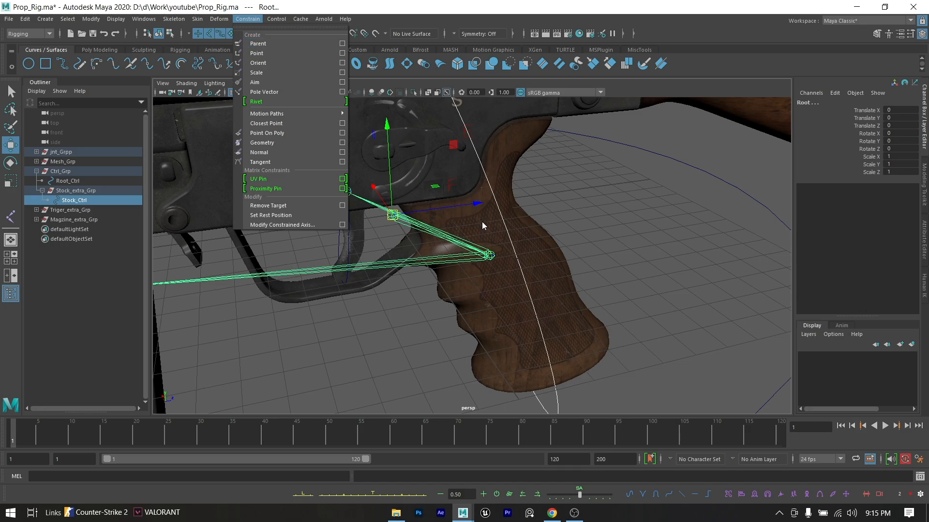
pyautogui.click(517, 263)
# - Parent-constrain StockJnt to Stock_Ctrl, with the control as the driver
pyautogui.click(517, 263)
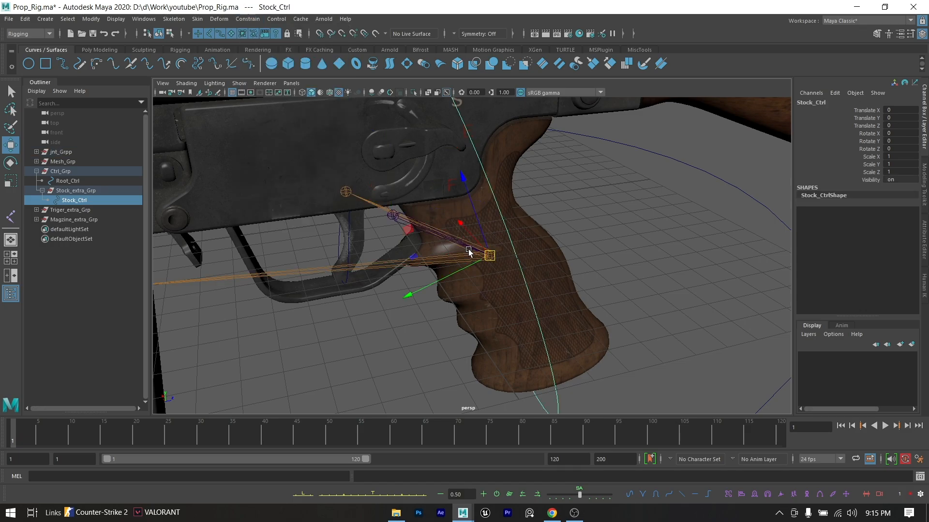
pyautogui.keyDown('shift'); pyautogui.click(453, 261); pyautogui.keyUp('shift')
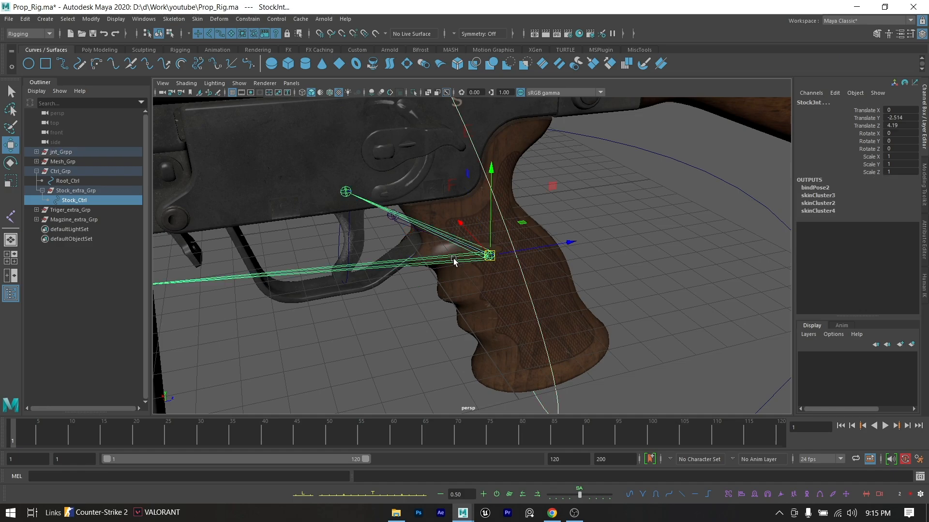
pyautogui.click(246, 21)
pyautogui.click(258, 44)
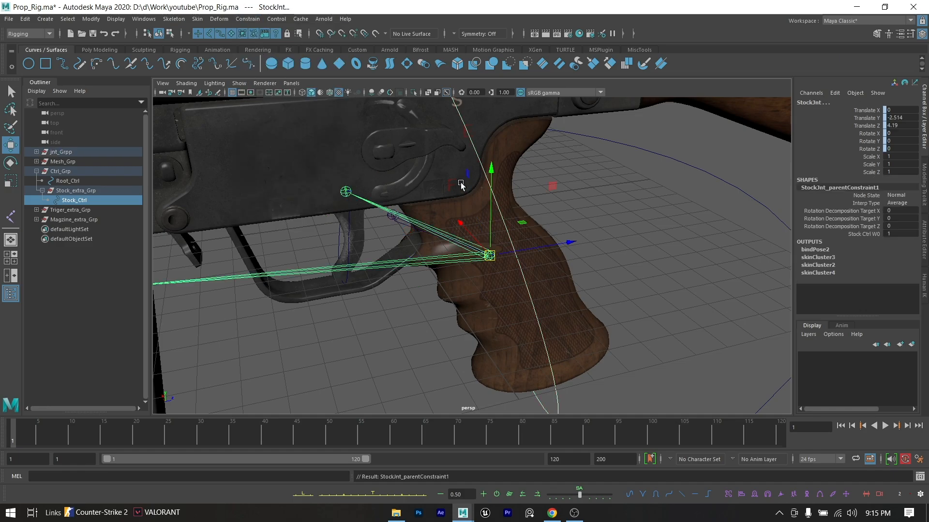
pyautogui.click(574, 245)
pyautogui.scroll(-3, 724, 286)
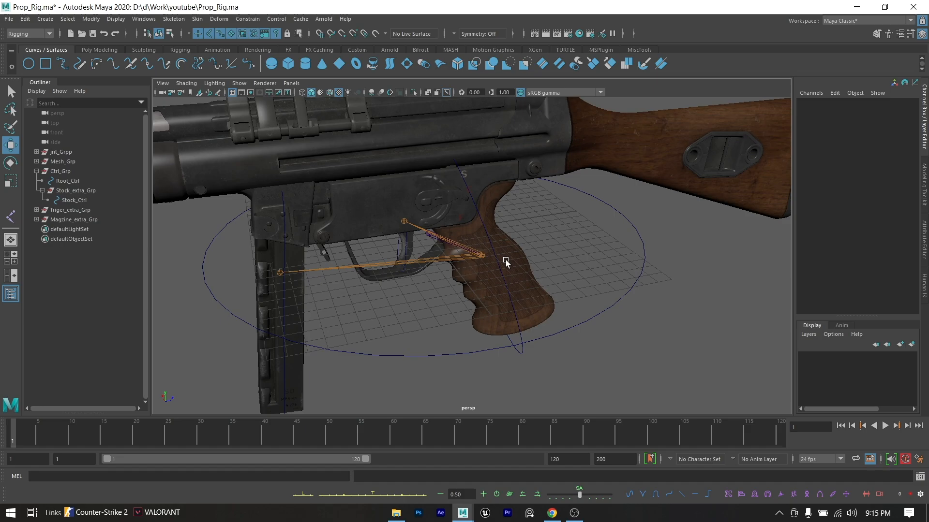
# - Parent-constrain trigger_Jnt to Triger_Ctrl, with the control as the driver
pyautogui.keyDown('alt'); pyautogui.moveTo(443, 257); pyautogui.dragTo(393, 213, button='middle'); pyautogui.keyUp('alt')
pyautogui.scroll(3, 534, 301)
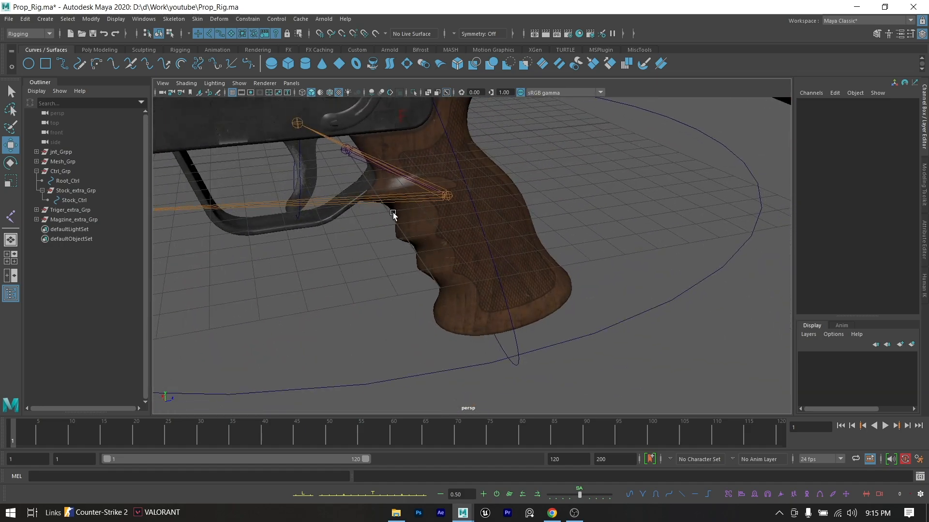
pyautogui.click(299, 162)
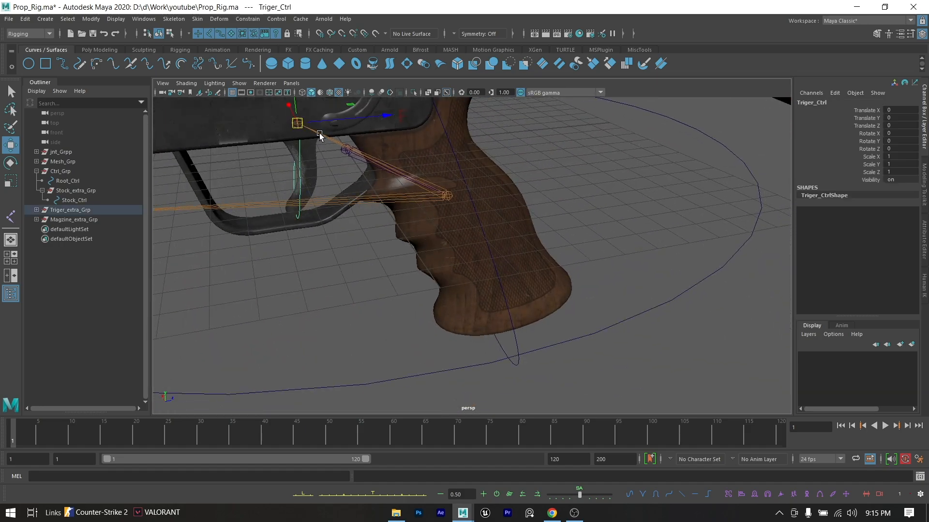
pyautogui.click(319, 135)
pyautogui.click(299, 163)
pyautogui.press('f')
pyautogui.keyDown('alt'); pyautogui.moveTo(389, 257); pyautogui.dragTo(420, 226); pyautogui.keyUp('alt')
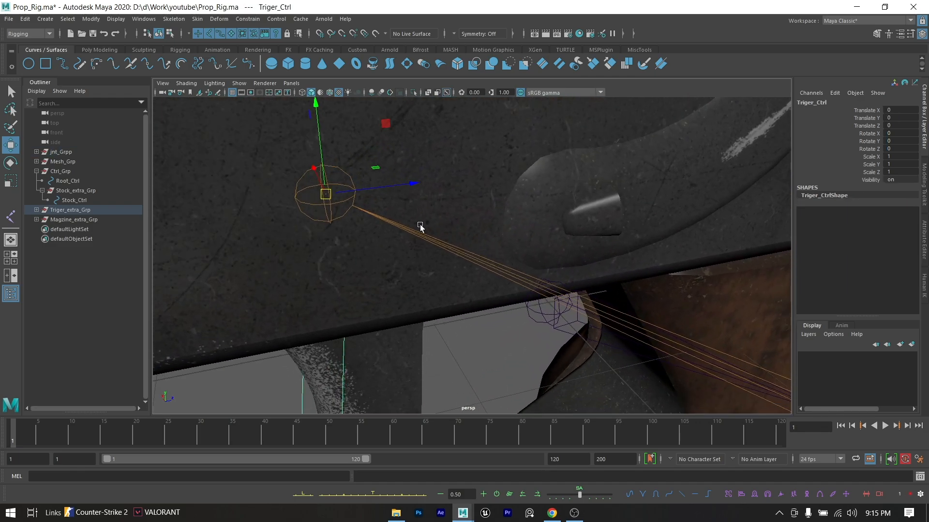
pyautogui.click(306, 206)
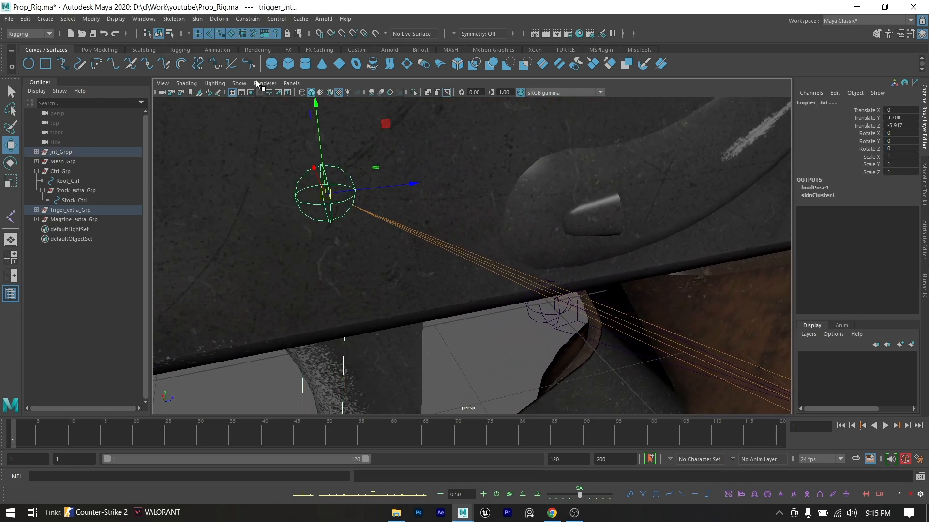
pyautogui.click(248, 19)
pyautogui.click(263, 39)
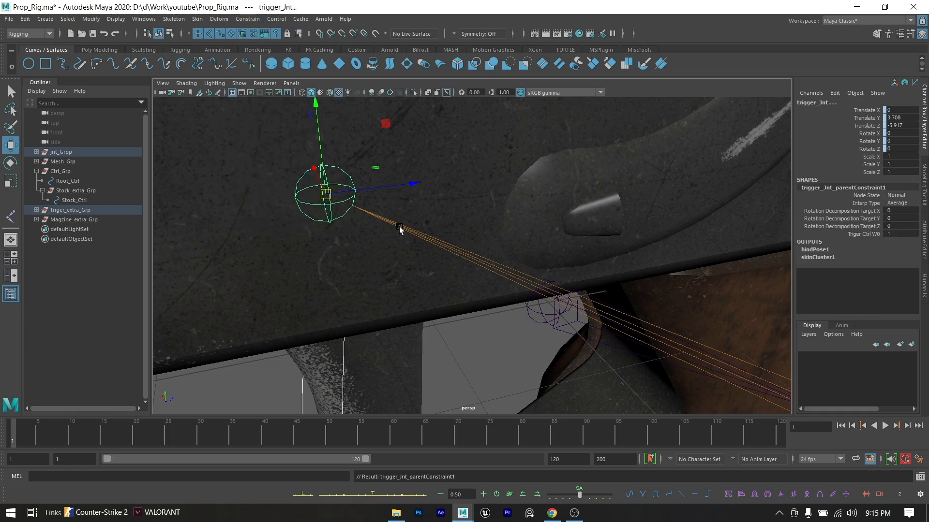
# - Parent-constrain Magzine_jnt to Magnine_Ctrl, with the control as the driver
pyautogui.press('f')
pyautogui.keyDown('alt'); pyautogui.moveTo(395, 241); pyautogui.dragTo(446, 166, button='middle'); pyautogui.keyUp('alt')
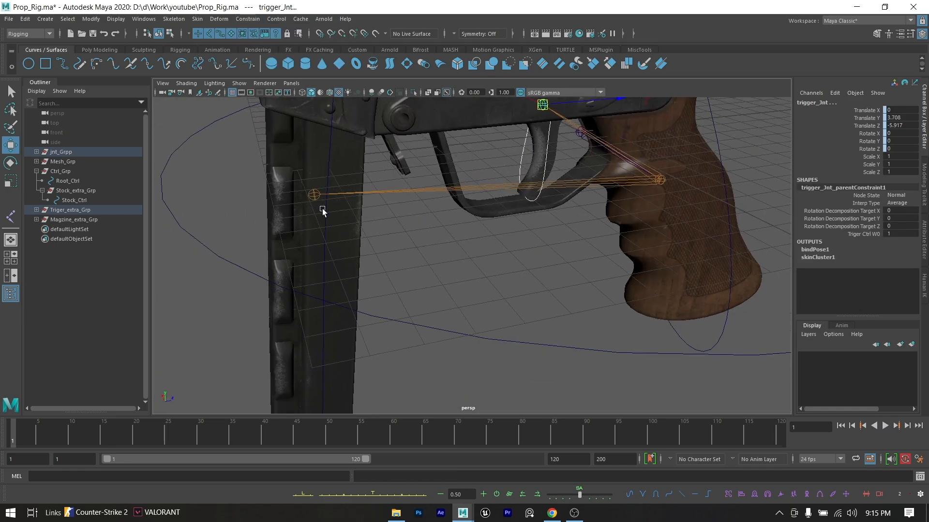
pyautogui.click(314, 195)
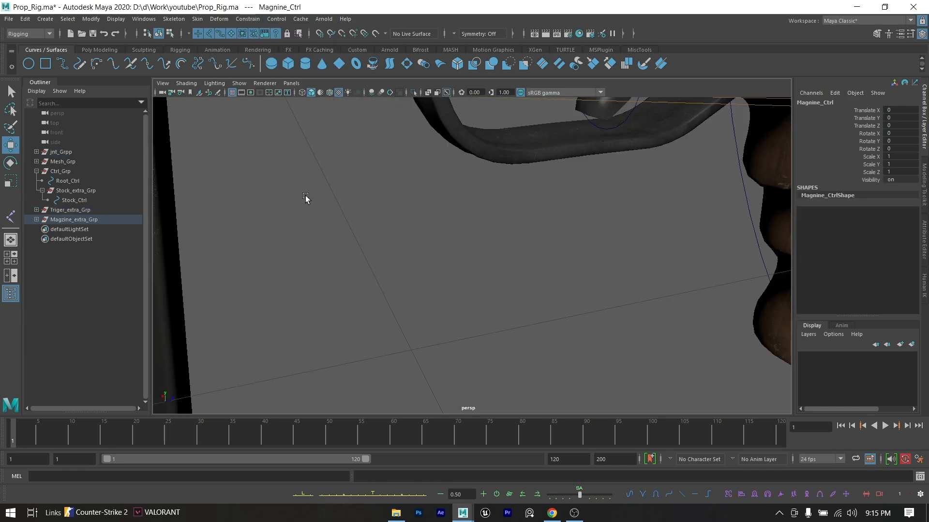
pyautogui.scroll(4, 305, 196)
pyautogui.keyDown('alt'); pyautogui.moveTo(306, 196); pyautogui.dragTo(404, 227, button='middle'); pyautogui.keyUp('alt')
pyautogui.scroll(5, 404, 227)
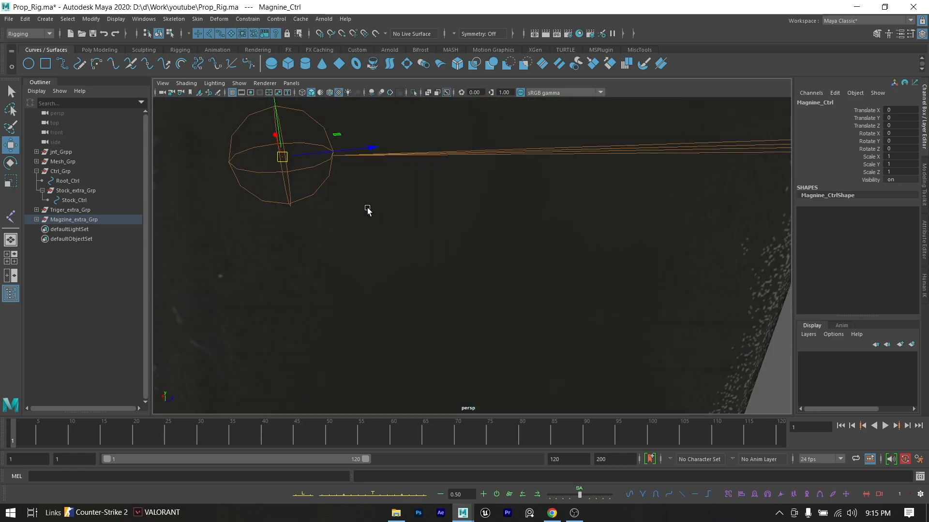
pyautogui.click(307, 169)
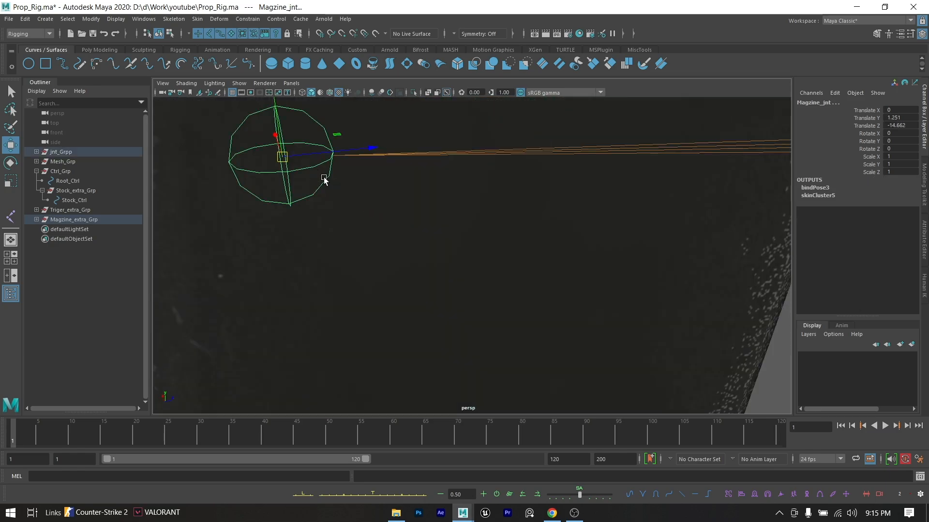
pyautogui.click(247, 19)
pyautogui.click(259, 37)
pyautogui.press('f')
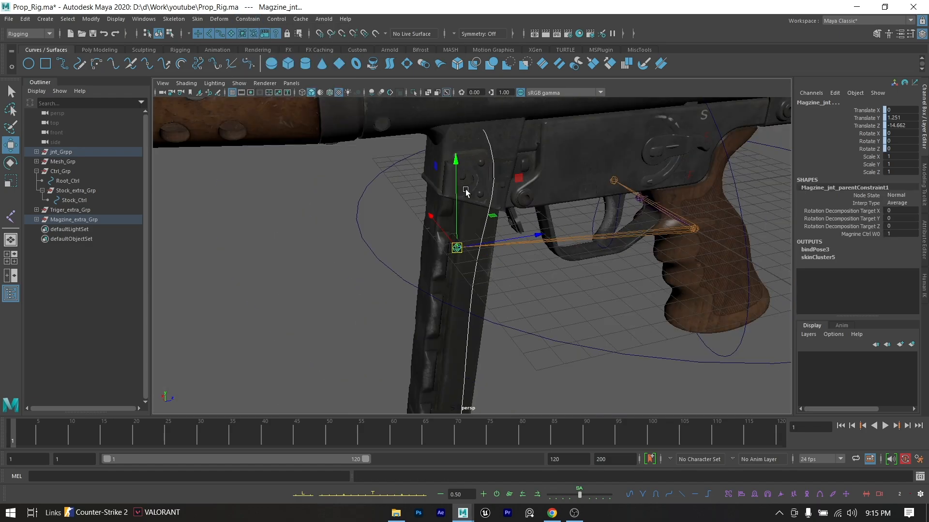
pyautogui.scroll(-5, 465, 192)
pyautogui.keyDown('alt'); pyautogui.moveTo(494, 249); pyautogui.dragTo(458, 162, button='middle'); pyautogui.keyUp('alt')
pyautogui.scroll(3, 467, 176)
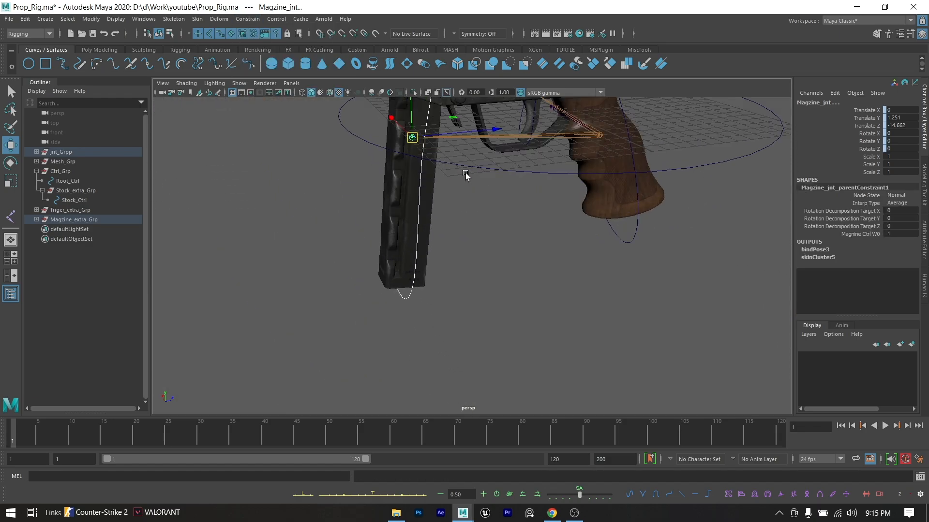
pyautogui.keyDown('alt'); pyautogui.moveTo(465, 176); pyautogui.dragTo(473, 209); pyautogui.keyUp('alt')
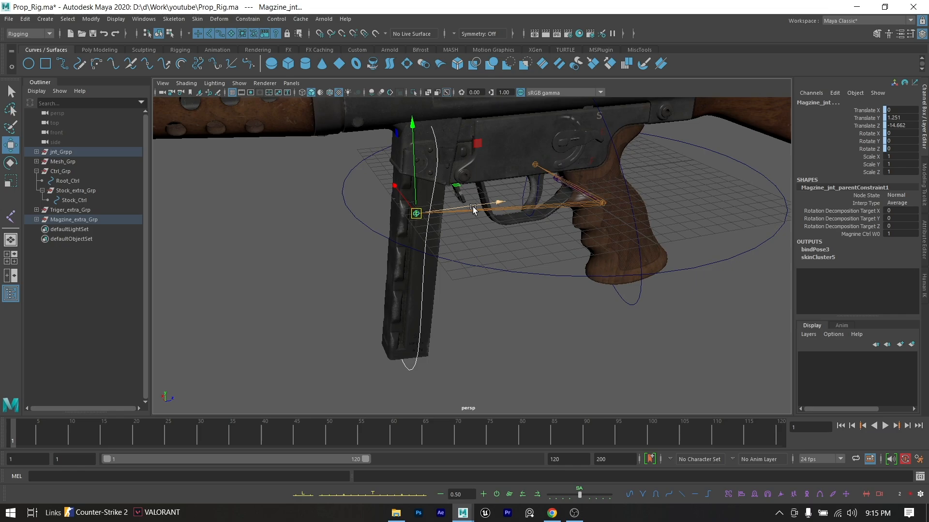
# - Test Root_Ctrl by moving it away from its original position, and undo the move
pyautogui.click(523, 274)
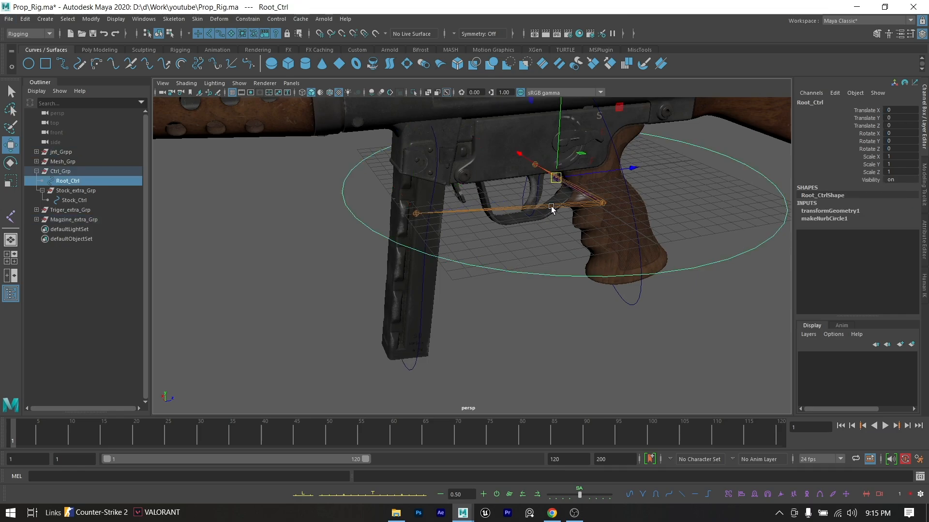
pyautogui.moveTo(556, 182); pyautogui.dragTo(421, 288)
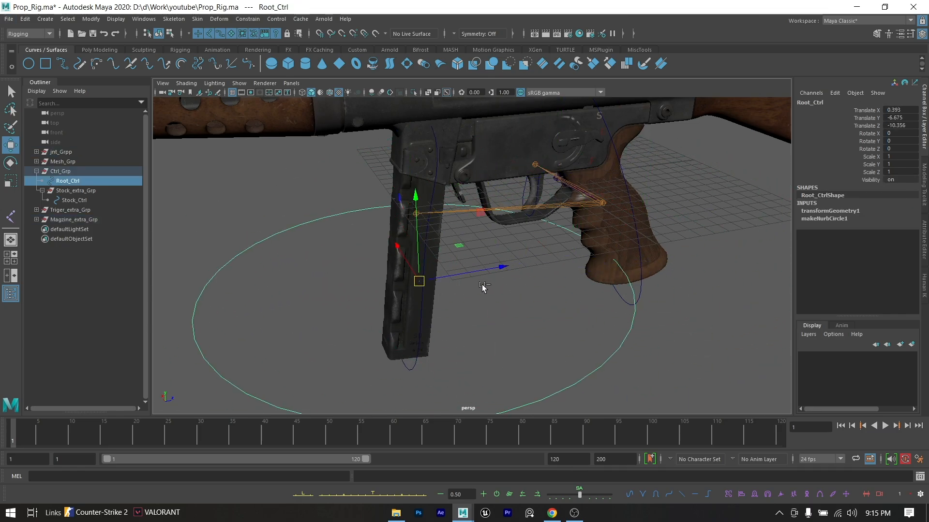
pyautogui.hotkey('ctrl', 'z')
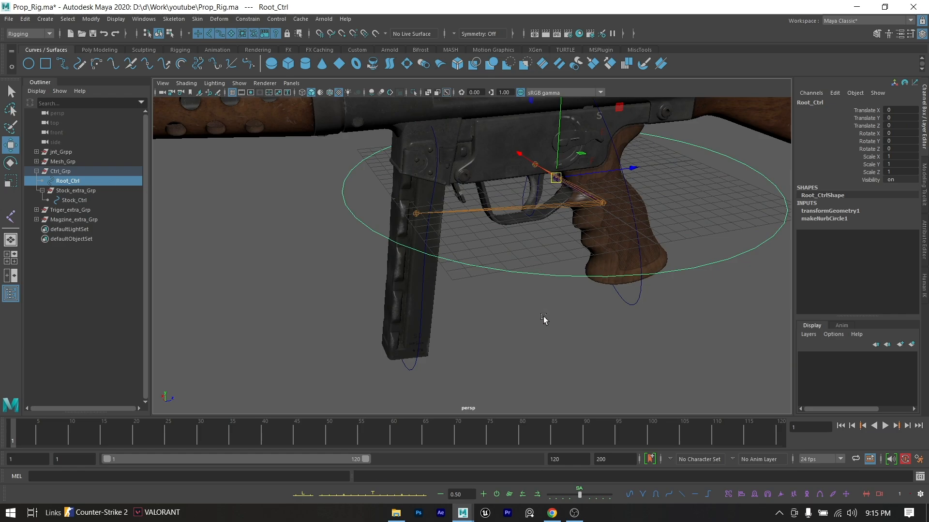
pyautogui.click(531, 280)
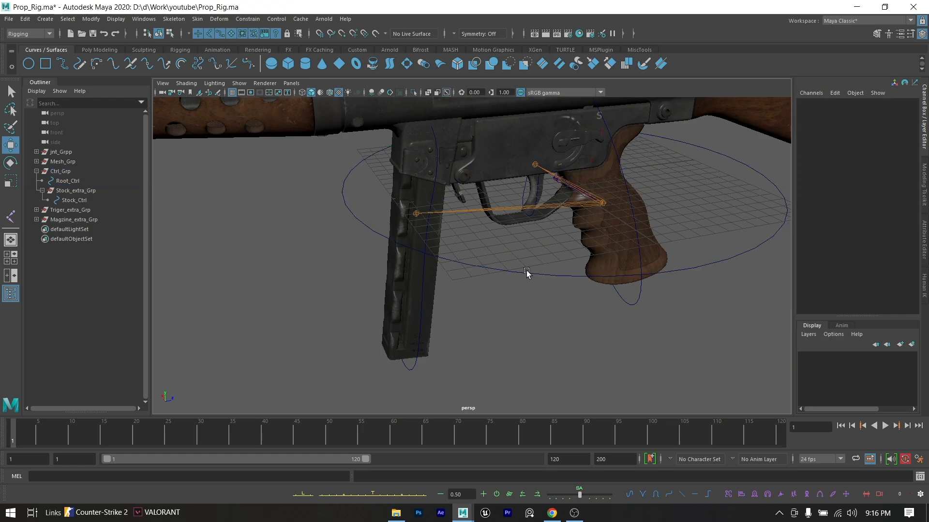
# - Unparent Stock_extra_Grp from Ctrl_Grp so that it sits at the top level of the scene
pyautogui.click(526, 272)
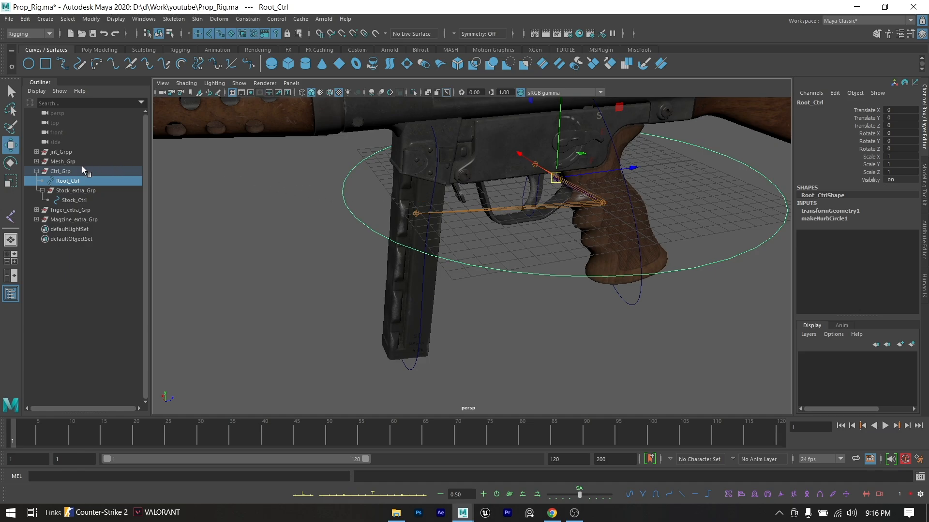
pyautogui.keyDown('ctrl'); pyautogui.click(76, 191); pyautogui.keyUp('ctrl')
pyautogui.press('g')
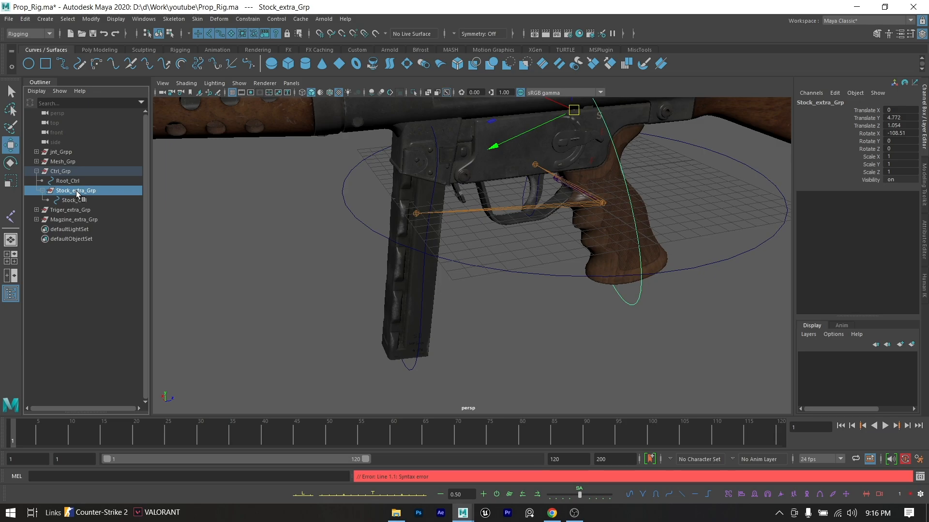
pyautogui.hotkey('shift', 'p')
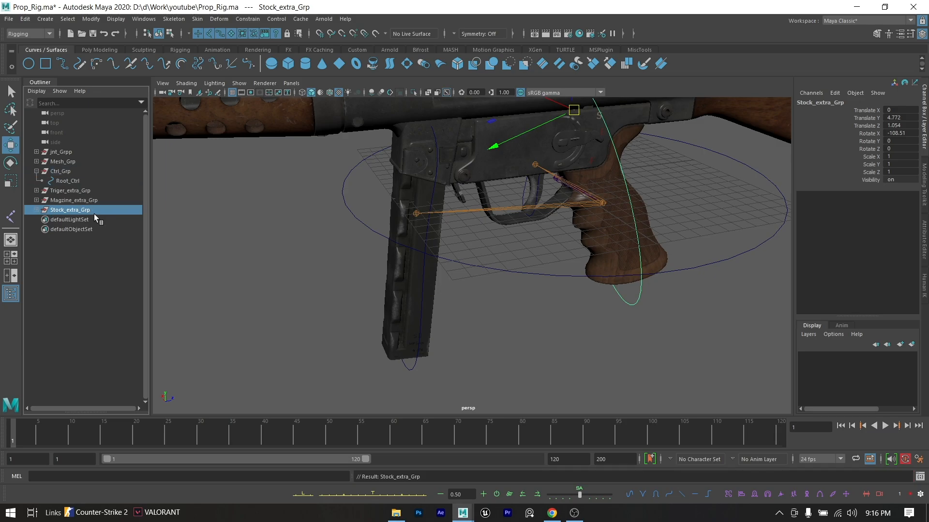
pyautogui.click(567, 249)
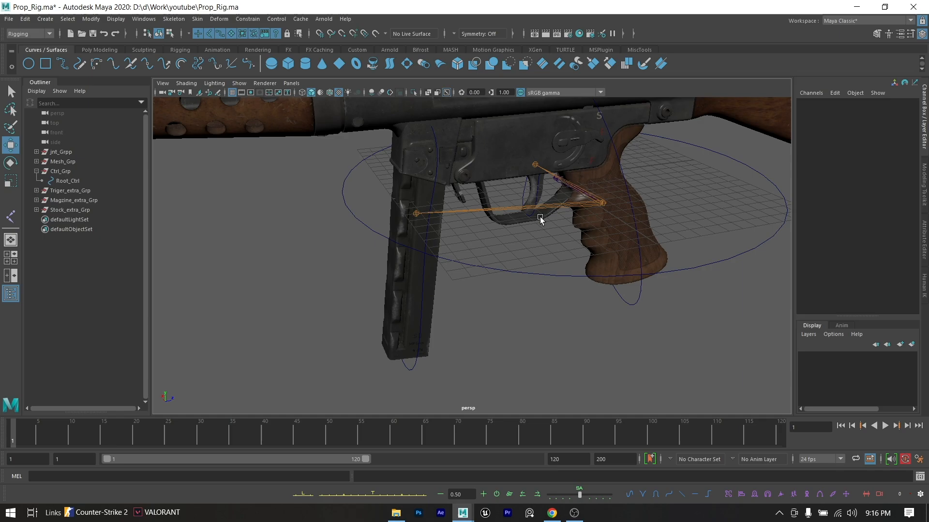
# - Parent-constrain Stock_extra_Grp to Root_Ctrl, with Root_Ctrl as the driver
pyautogui.click(490, 269)
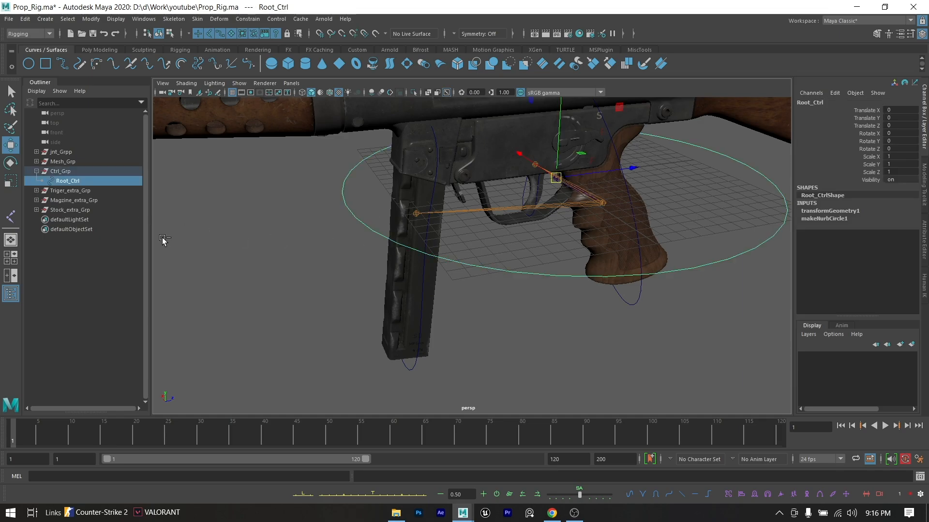
pyautogui.click(36, 210)
pyautogui.keyDown('ctrl'); pyautogui.click(71, 209); pyautogui.keyUp('ctrl')
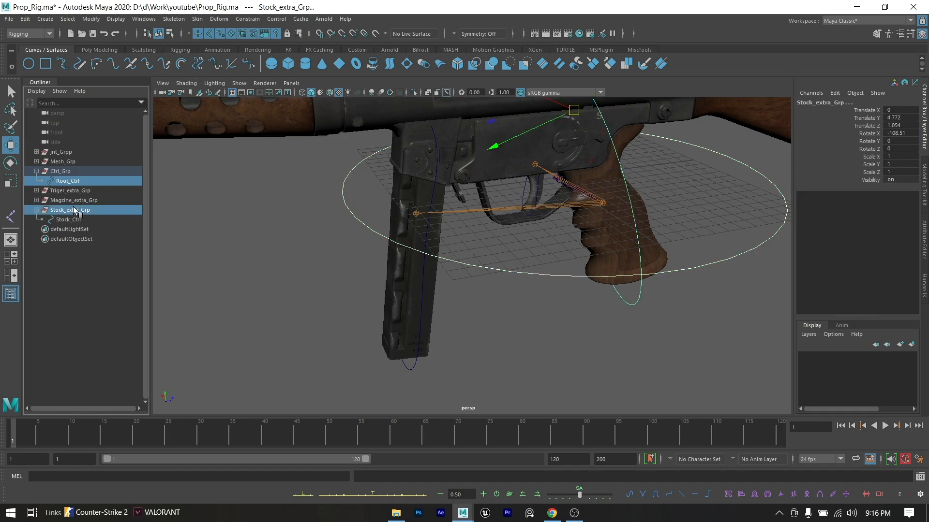
pyautogui.click(248, 18)
pyautogui.click(270, 43)
# - Test the stock constraint by moving Root_Ctrl in the viewport, and undo the move
pyautogui.click(425, 325)
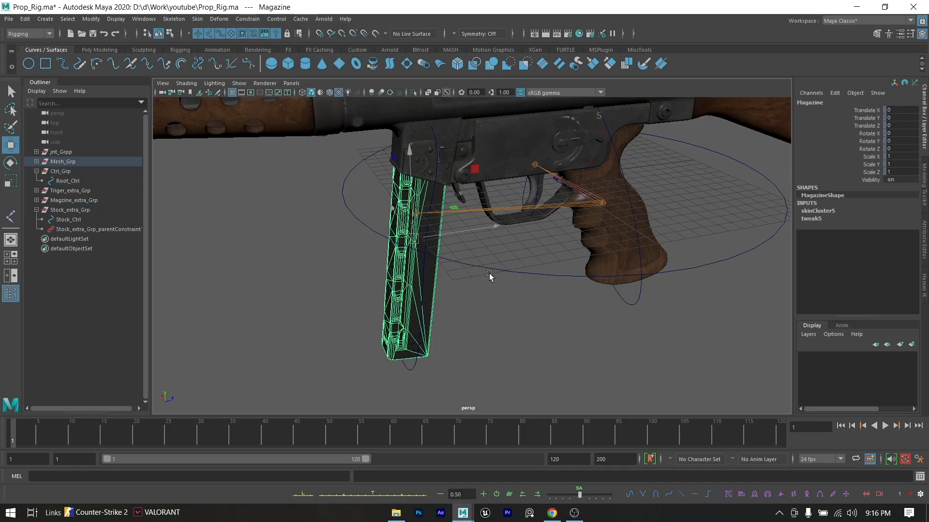
pyautogui.click(493, 269)
pyautogui.moveTo(538, 207); pyautogui.dragTo(433, 155, button='middle')
pyautogui.hotkey('ctrl', 'z')
pyautogui.hotkey('ctrl', 'z')
pyautogui.hotkey('ctrl', 'z')
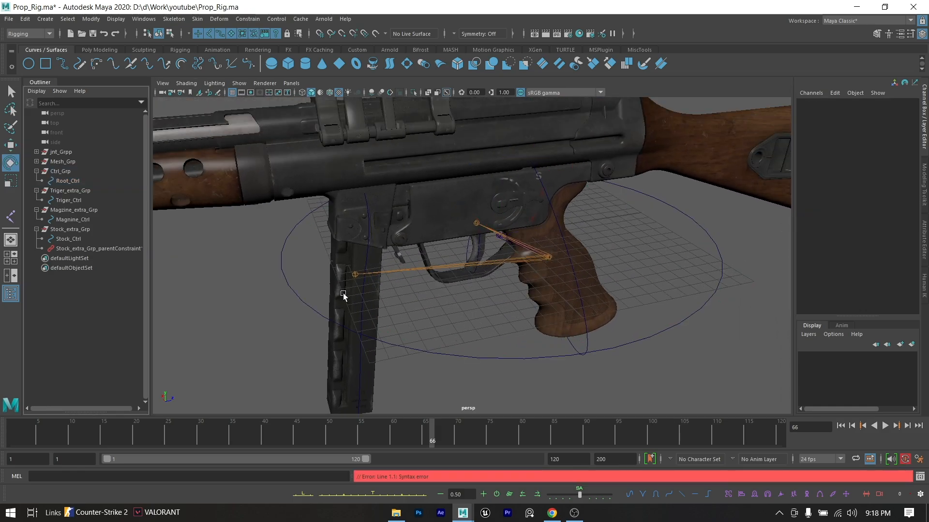
# - Parent-constrain Magzine_extra_Grp to Stock_Ctrl, with Stock_Ctrl as the driver
pyautogui.click(566, 262)
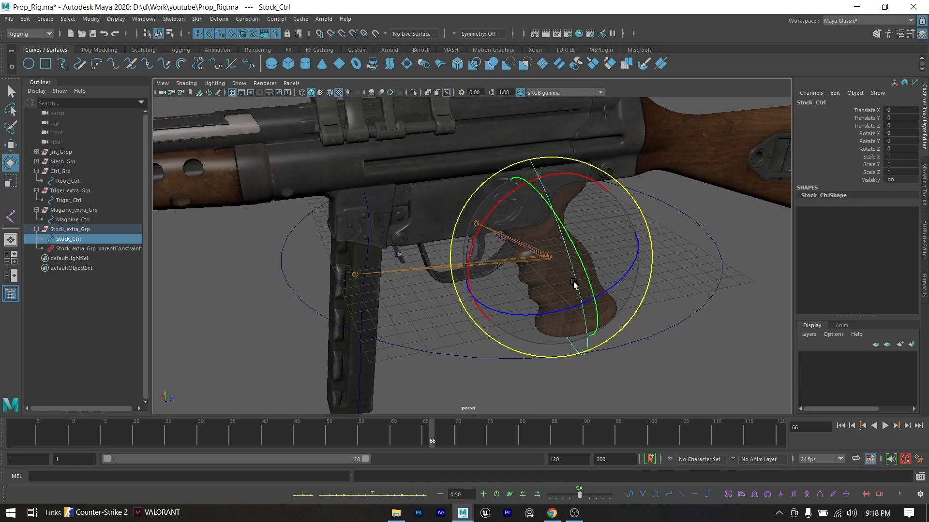
pyautogui.keyDown('ctrl'); pyautogui.click(79, 209); pyautogui.keyUp('ctrl')
pyautogui.click(247, 19)
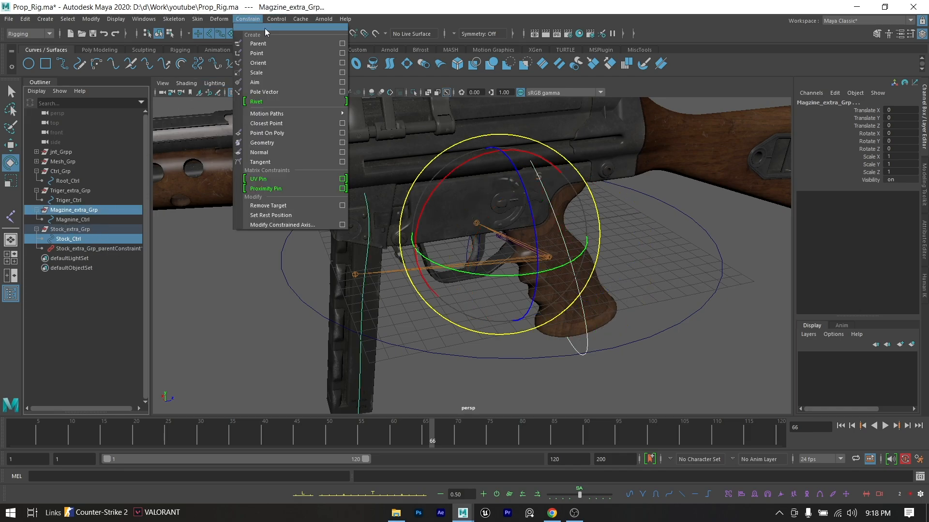
pyautogui.click(282, 43)
pyautogui.click(260, 272)
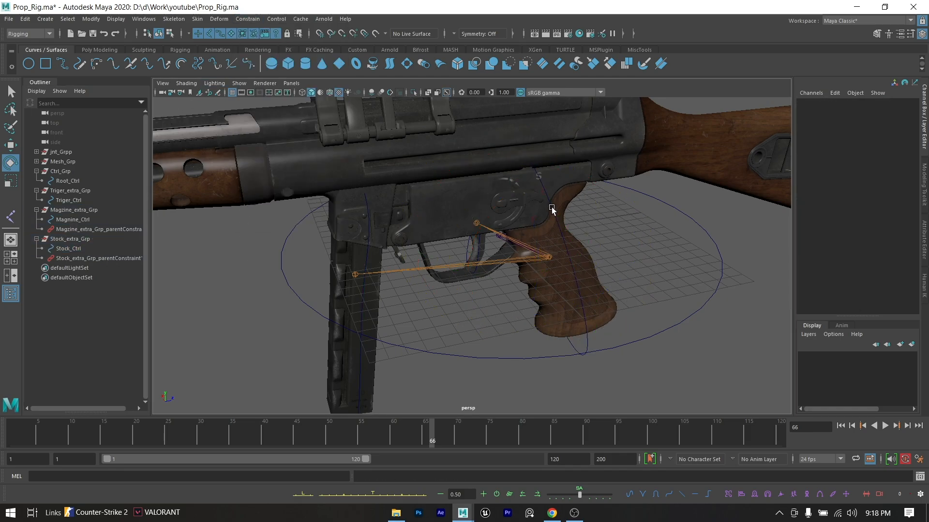
# - Parent-constrain Triger_extra_Grp to Stock_Ctrl, with Stock_Ctrl as the driver
pyautogui.click(554, 206)
pyautogui.click(552, 205)
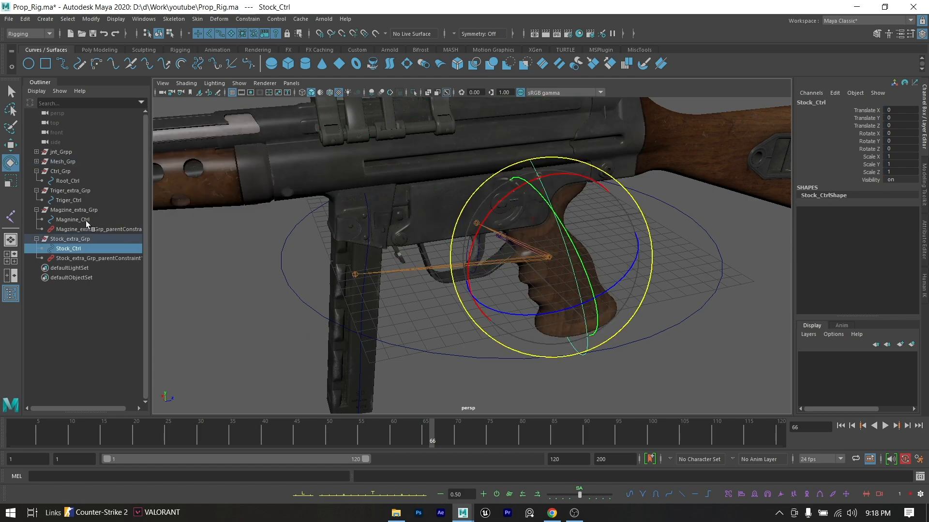
pyautogui.keyDown('ctrl'); pyautogui.click(80, 192); pyautogui.keyUp('ctrl')
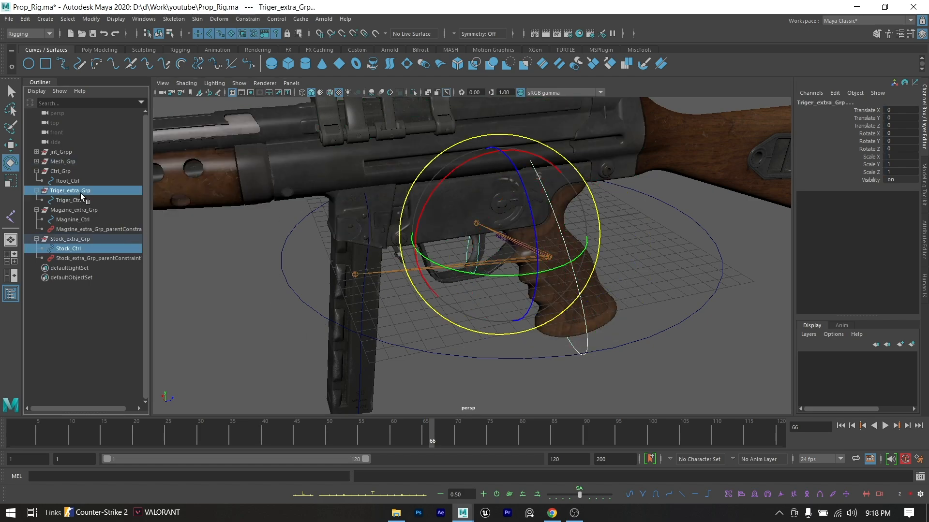
pyautogui.click(248, 19)
pyautogui.click(271, 43)
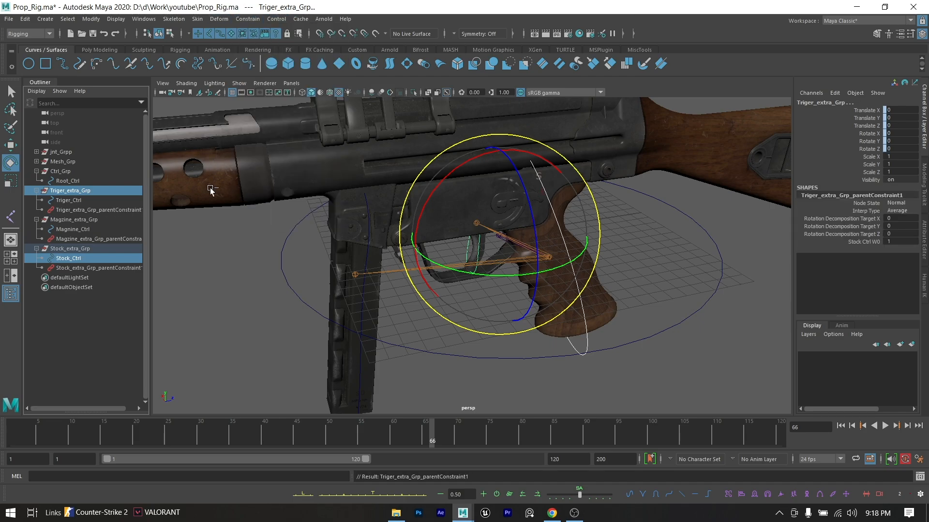
pyautogui.click(186, 263)
# - Try rotating Stock_extra_Grp about its X axis, and undo the rotation
pyautogui.click(79, 250)
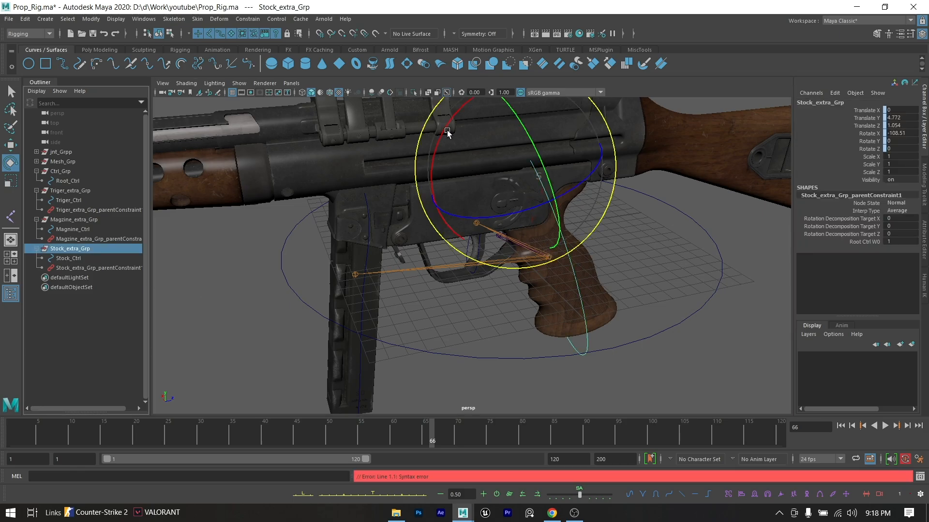
pyautogui.moveTo(445, 127); pyautogui.dragTo(414, 135)
pyautogui.hotkey('ctrl', 'z')
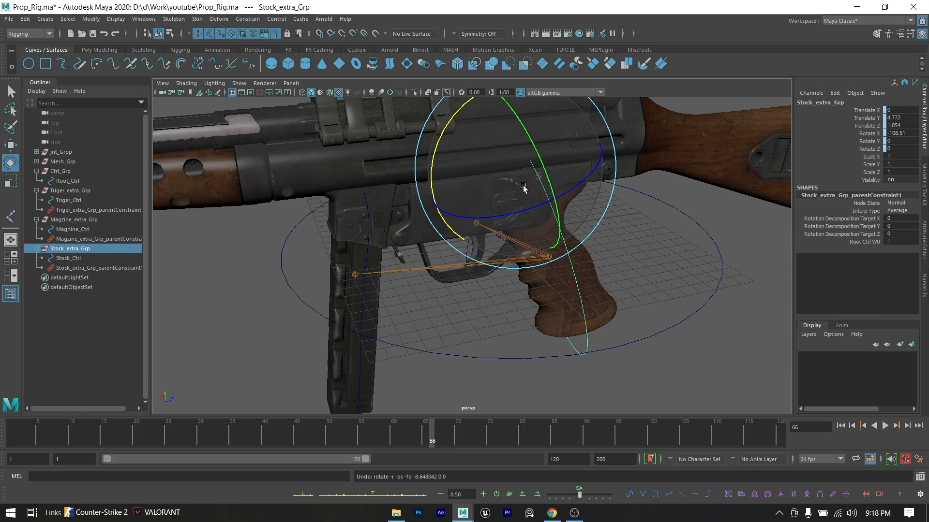
pyautogui.click(416, 346)
# - Test Stock_Ctrl by rotating it slightly about its X axis, and undo the rotation
pyautogui.click(98, 257)
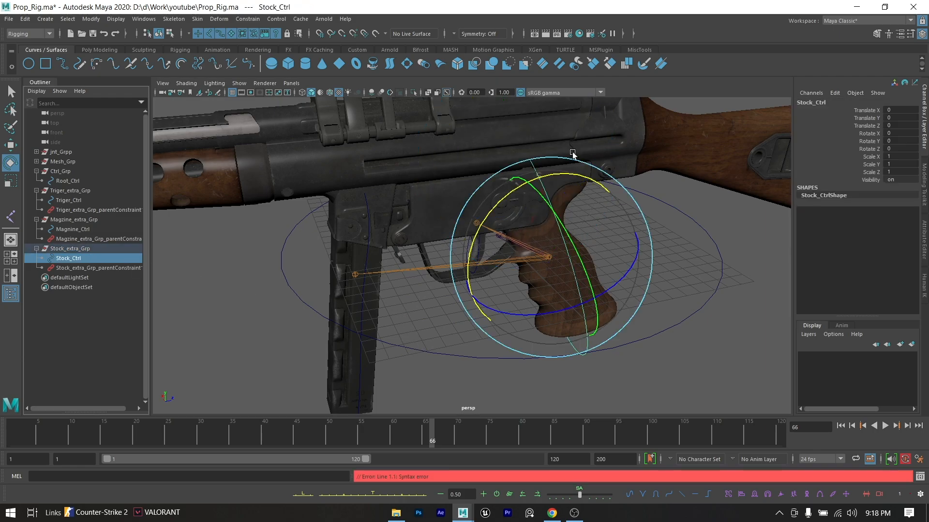
pyautogui.scroll(-2, 580, 152)
pyautogui.moveTo(476, 209)
pyautogui.mouseDown()
pyautogui.moveTo(462, 239)
pyautogui.moveTo(473, 211)
pyautogui.mouseUp()
pyautogui.hotkey('ctrl', 'z')
# - Key Stock_Ctrl at frame 66, rotate it about 36 degrees in X at frame 34, and play the test animation
pyautogui.press('s')
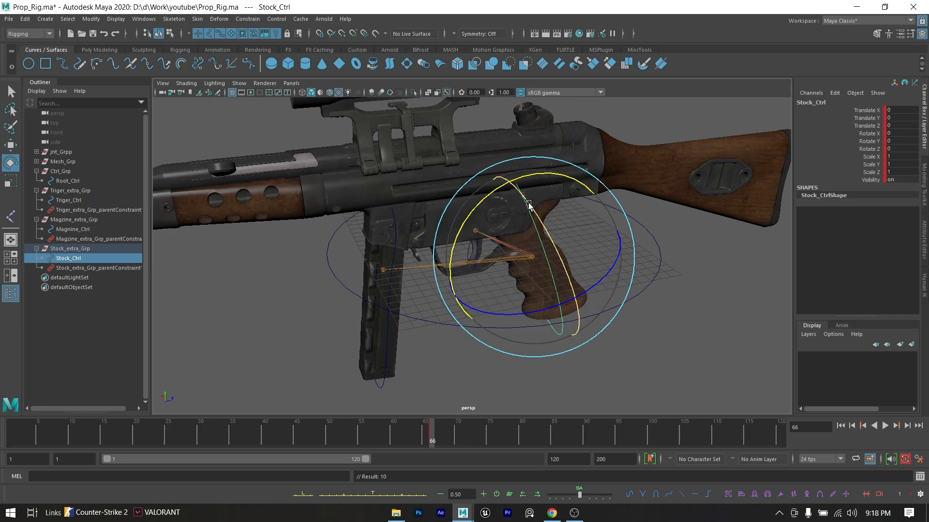
pyautogui.click(226, 432)
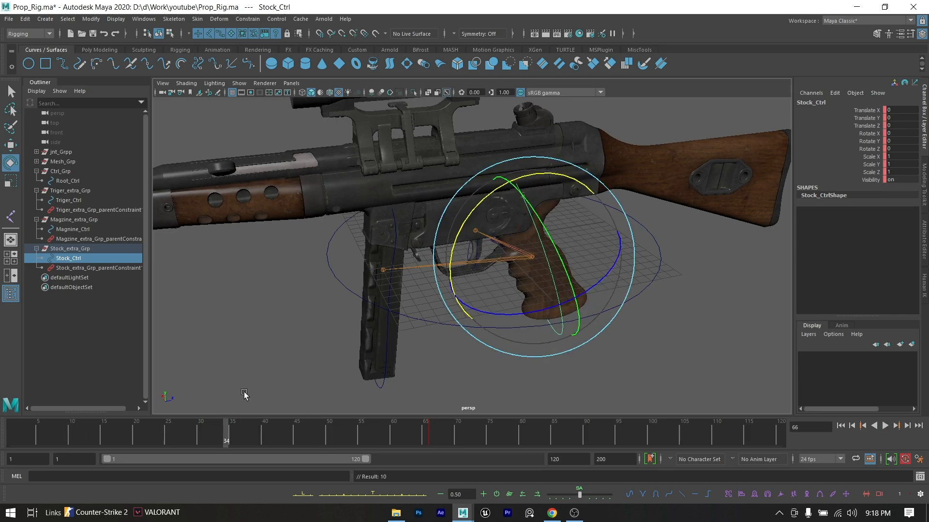
pyautogui.moveTo(467, 220); pyautogui.dragTo(515, 181)
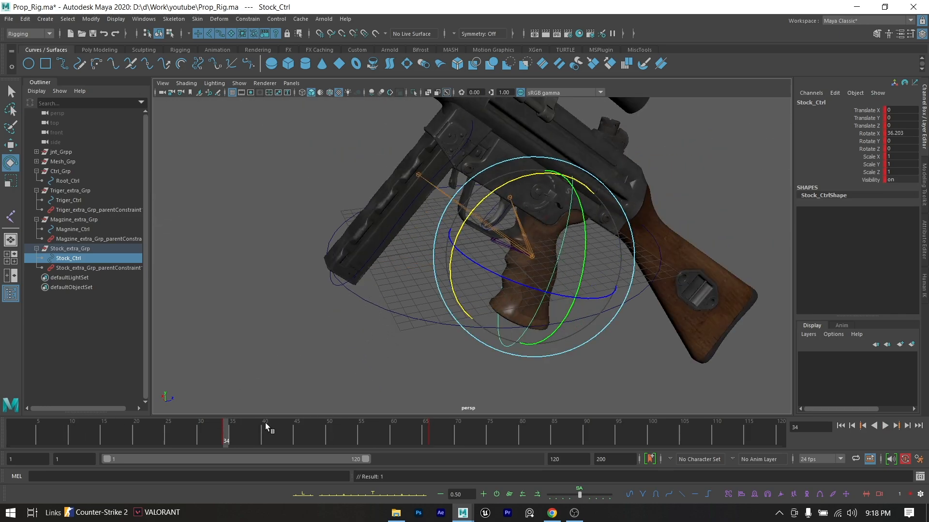
pyautogui.hotkey('alt', 'v')
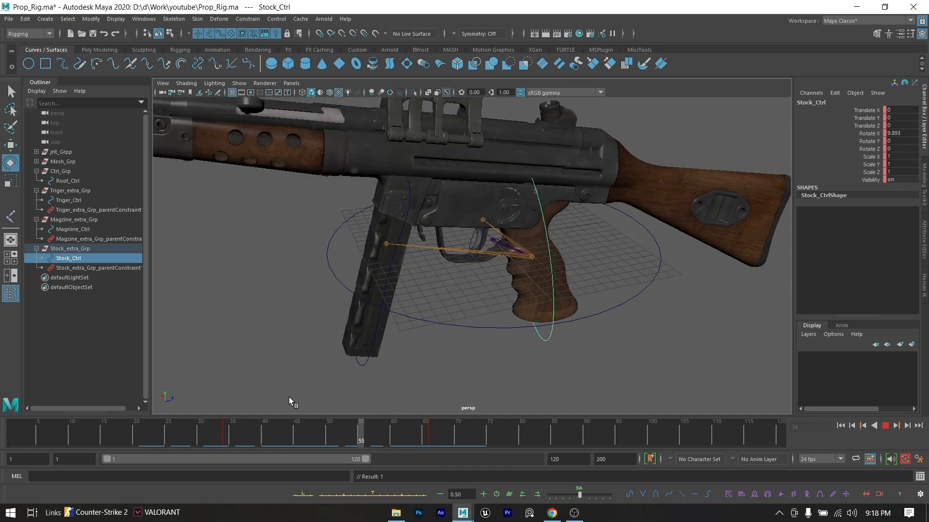
# - Stop playback and delete Stock_Ctrl's test keys across about frames 31 to 80
pyautogui.click(207, 432)
pyautogui.moveTo(218, 424); pyautogui.dragTo(521, 426)
pyautogui.click(489, 429)
pyautogui.rightClick(406, 433)
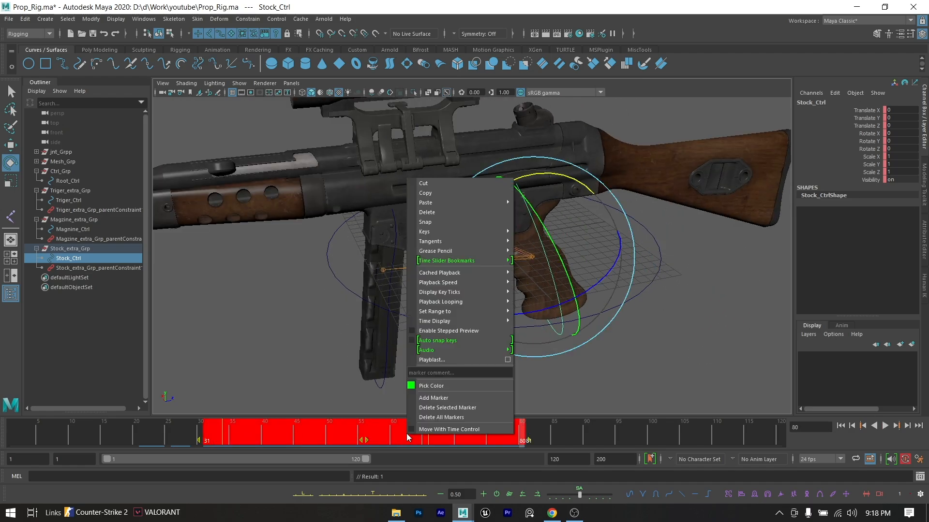
pyautogui.click(445, 213)
pyautogui.click(593, 274)
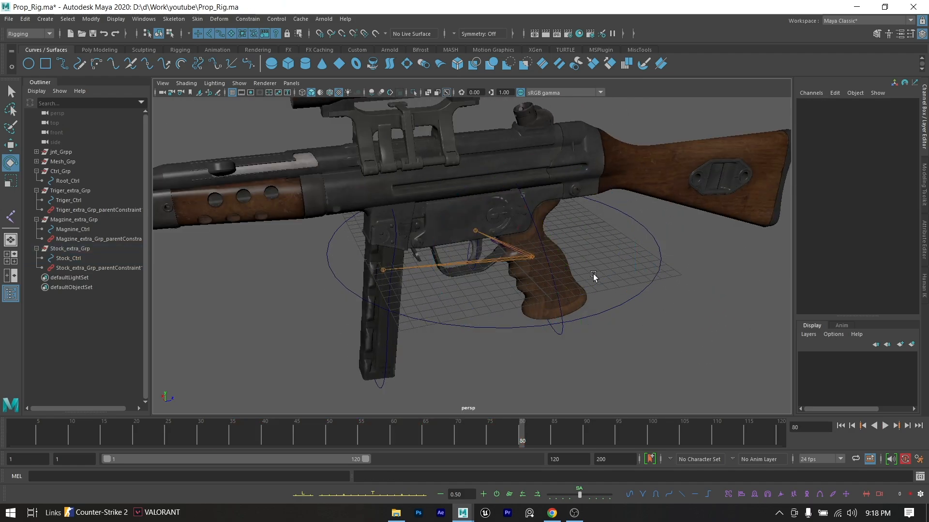
pyautogui.click(539, 239)
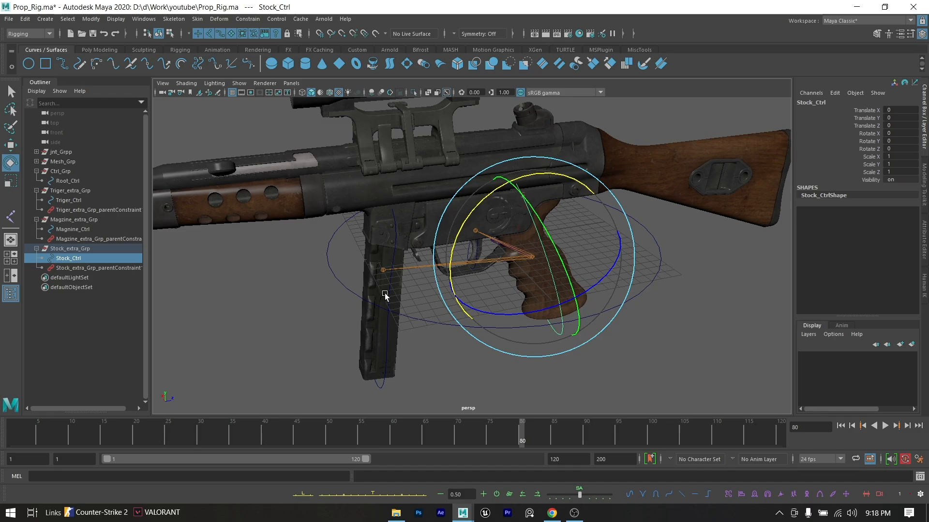
pyautogui.scroll(-4, 455, 274)
pyautogui.click(610, 285)
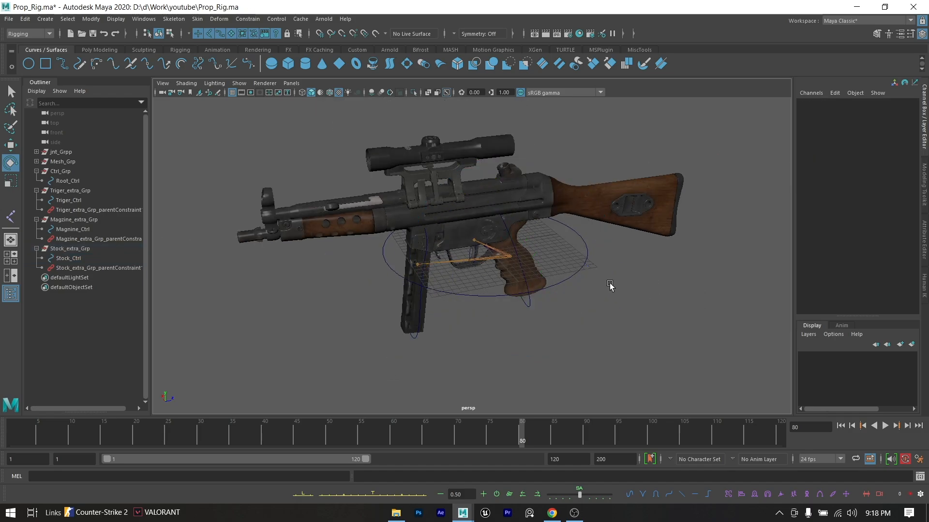
pyautogui.click(564, 278)
pyautogui.scroll(3, 557, 277)
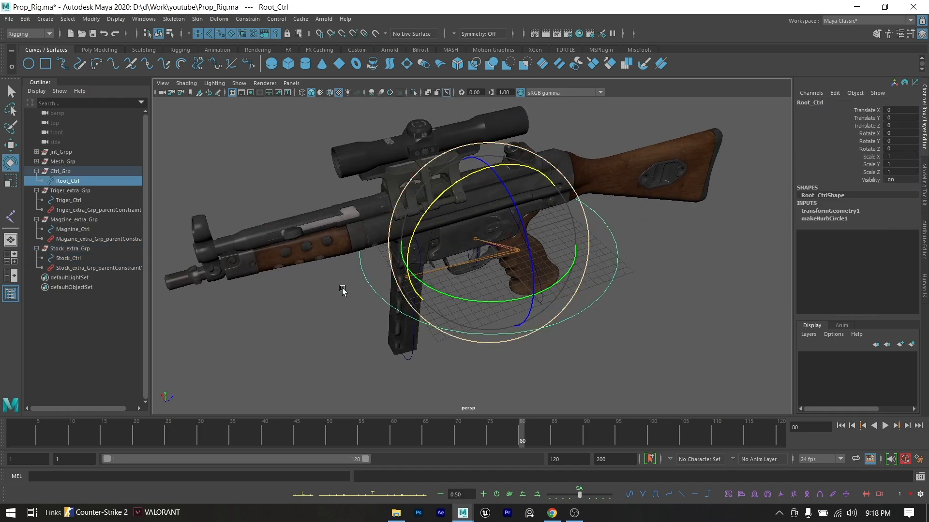
# - Parent Triger_extra_Grp, Magzine_extra_Grp and Stock_extra_Grp under Ctrl_Grp, and save the scene
pyautogui.click(80, 190)
pyautogui.moveTo(79, 190); pyautogui.dragTo(82, 175, button='middle')
pyautogui.click(85, 200)
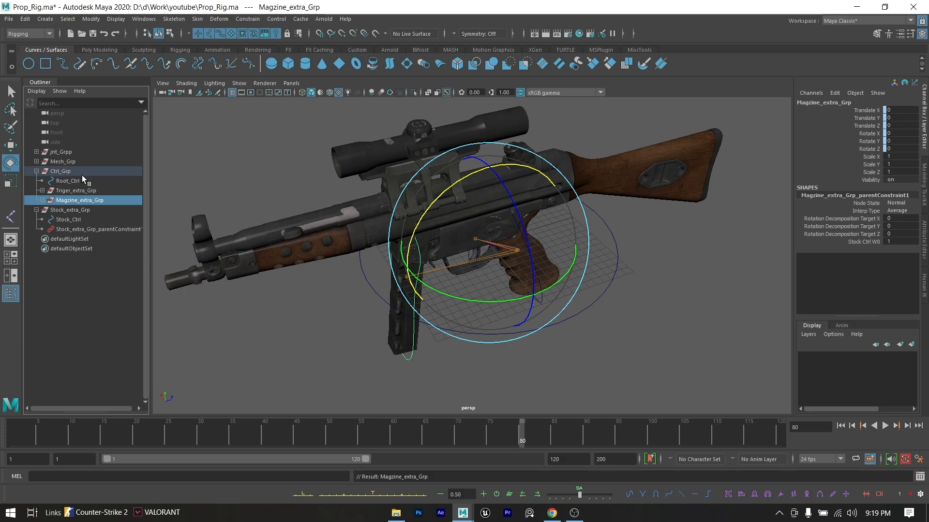
pyautogui.click(77, 209)
pyautogui.moveTo(77, 209); pyautogui.dragTo(78, 173, button='middle')
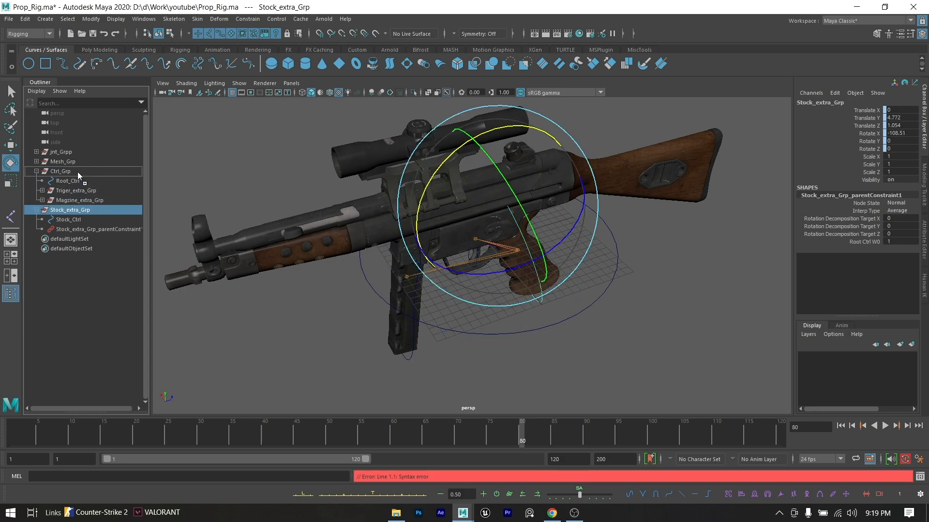
pyautogui.click(544, 338)
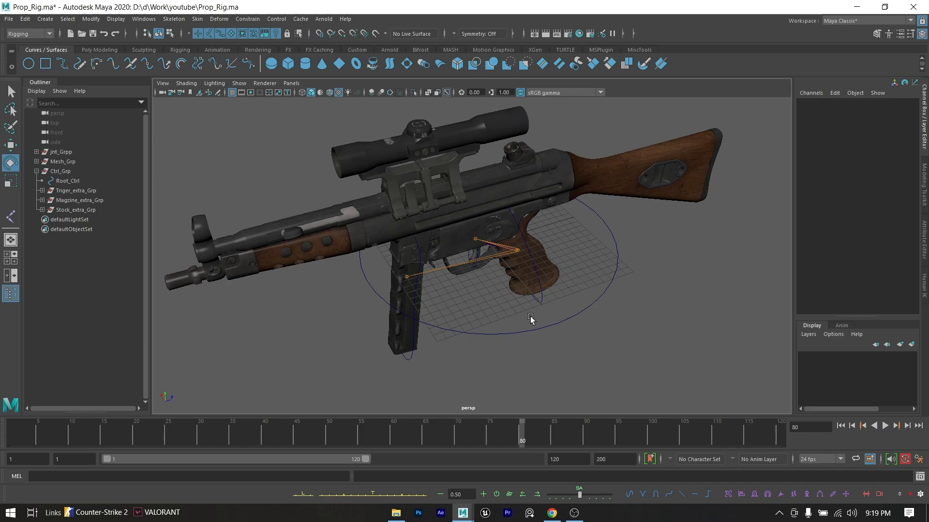
# - Examine the finished gun rig and its controls from both sides, close up and from a distance
pyautogui.moveTo(460, 267)
pyautogui.keyDown('alt'); pyautogui.mouseDown()
pyautogui.moveTo(433, 248)
pyautogui.moveTo(358, 238)
pyautogui.moveTo(460, 265)
pyautogui.mouseUp(); pyautogui.keyUp('alt')
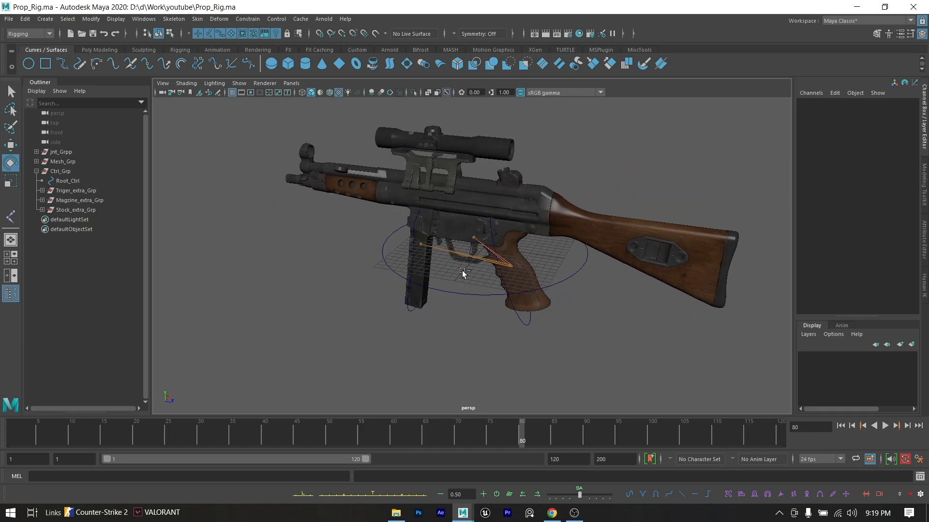
pyautogui.keyDown('alt'); pyautogui.moveTo(463, 271); pyautogui.dragTo(497, 316, button='middle'); pyautogui.keyUp('alt')
pyautogui.keyDown('alt'); pyautogui.moveTo(497, 316); pyautogui.dragTo(518, 315, button='right'); pyautogui.keyUp('alt')
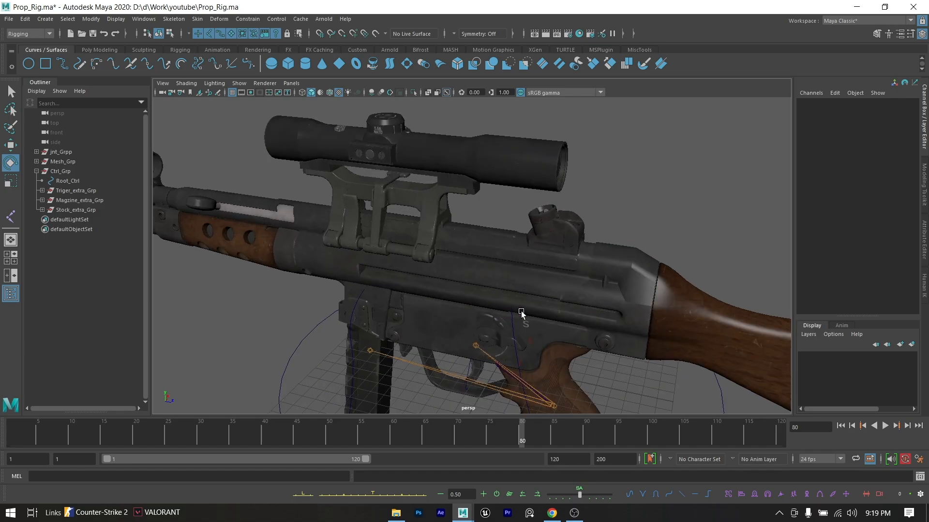
pyautogui.keyDown('alt'); pyautogui.moveTo(518, 315); pyautogui.dragTo(519, 266); pyautogui.keyUp('alt')
pyautogui.keyDown('alt'); pyautogui.moveTo(518, 266); pyautogui.dragTo(418, 287, button='right'); pyautogui.keyUp('alt')
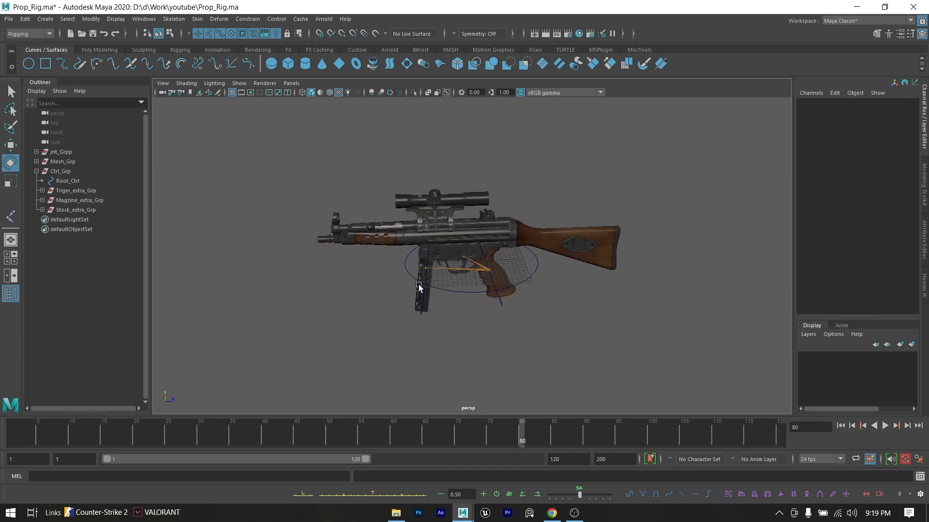
pyautogui.keyDown('alt'); pyautogui.moveTo(419, 287); pyautogui.dragTo(560, 280); pyautogui.keyUp('alt')
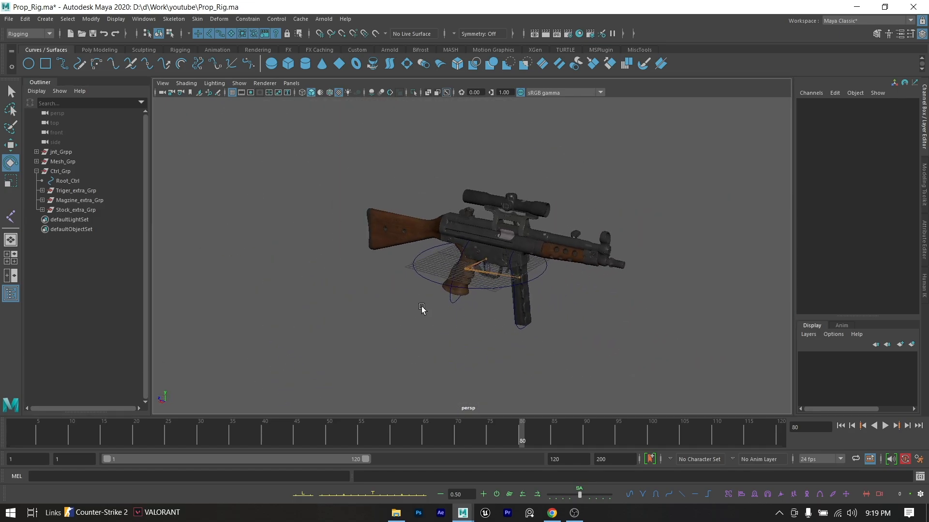
pyautogui.keyDown('alt'); pyautogui.moveTo(422, 311); pyautogui.dragTo(659, 322); pyautogui.keyUp('alt')
pyautogui.scroll(3, 562, 335)
pyautogui.keyDown('alt'); pyautogui.moveTo(562, 335); pyautogui.dragTo(461, 277); pyautogui.keyUp('alt')
# - Minimize the Maya window to return to the desktop
pyautogui.click(552, 296)
pyautogui.press('w')
pyautogui.hotkey('ctrl', 'z')
pyautogui.click(856, 7)
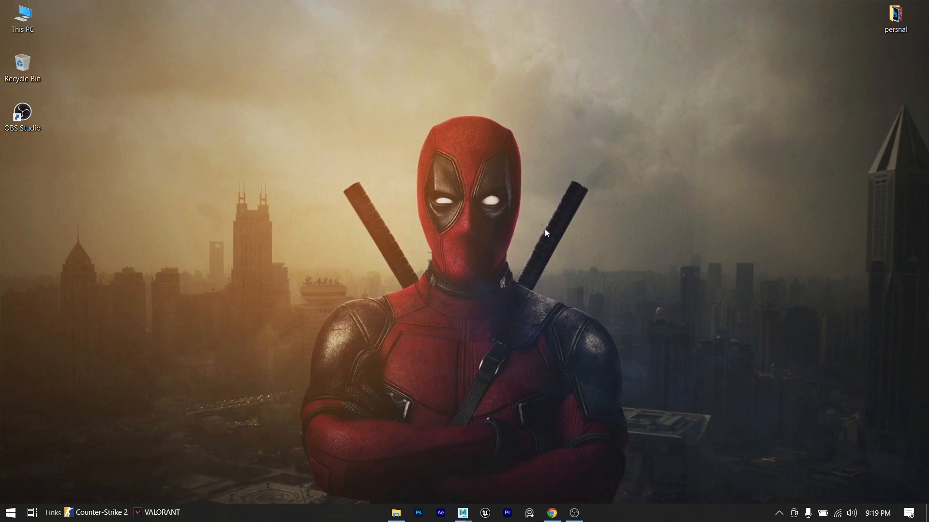